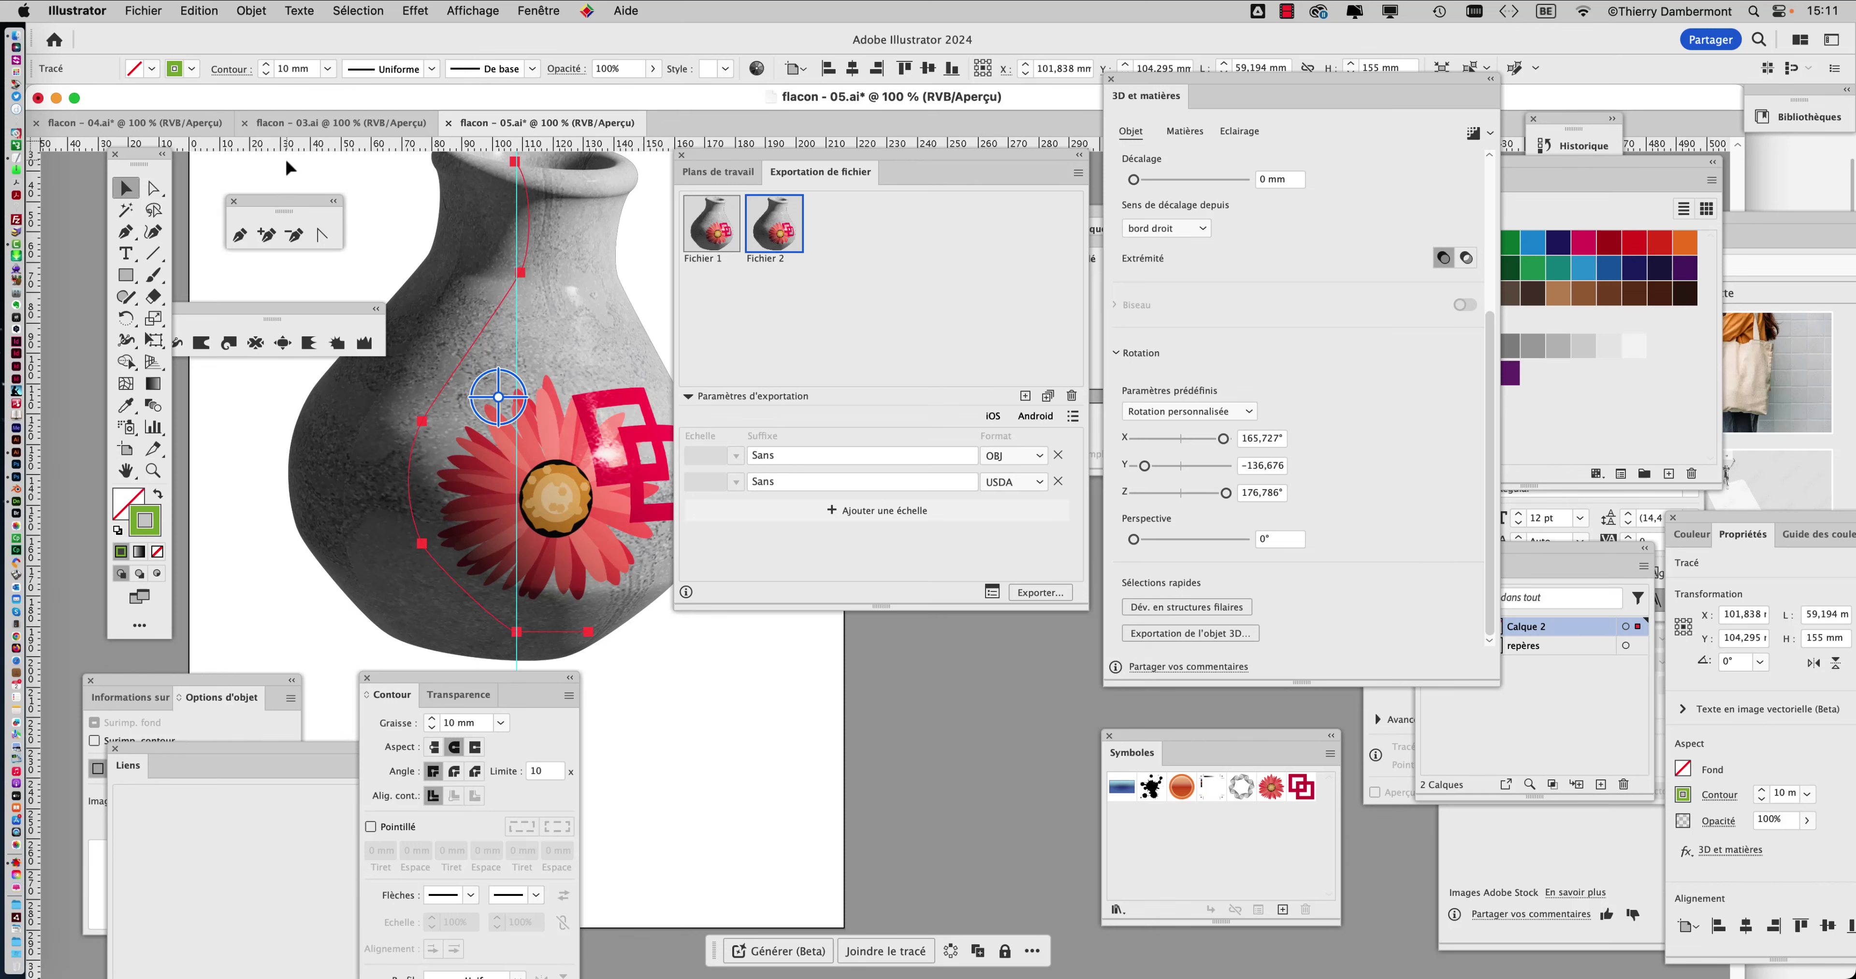
- Create a new blank Letter-size CMYK print document, then hide the floating panels and reposition the tool strip
click(291, 168)
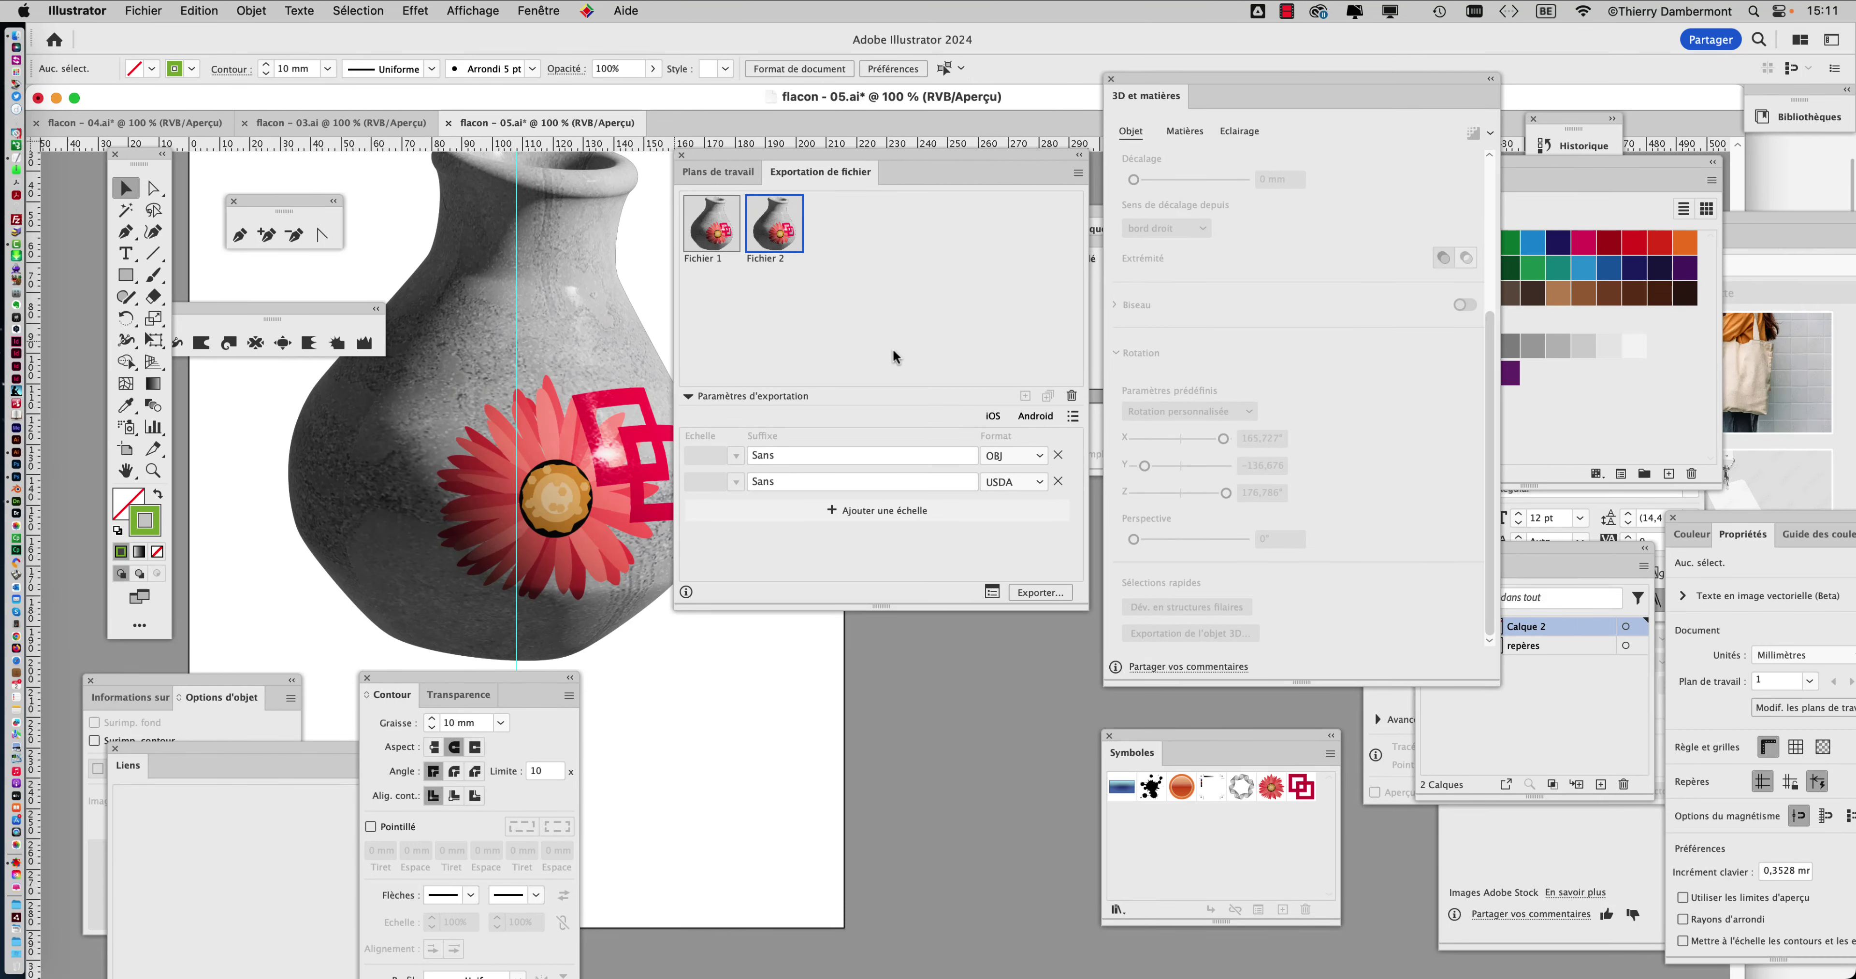
click(143, 10)
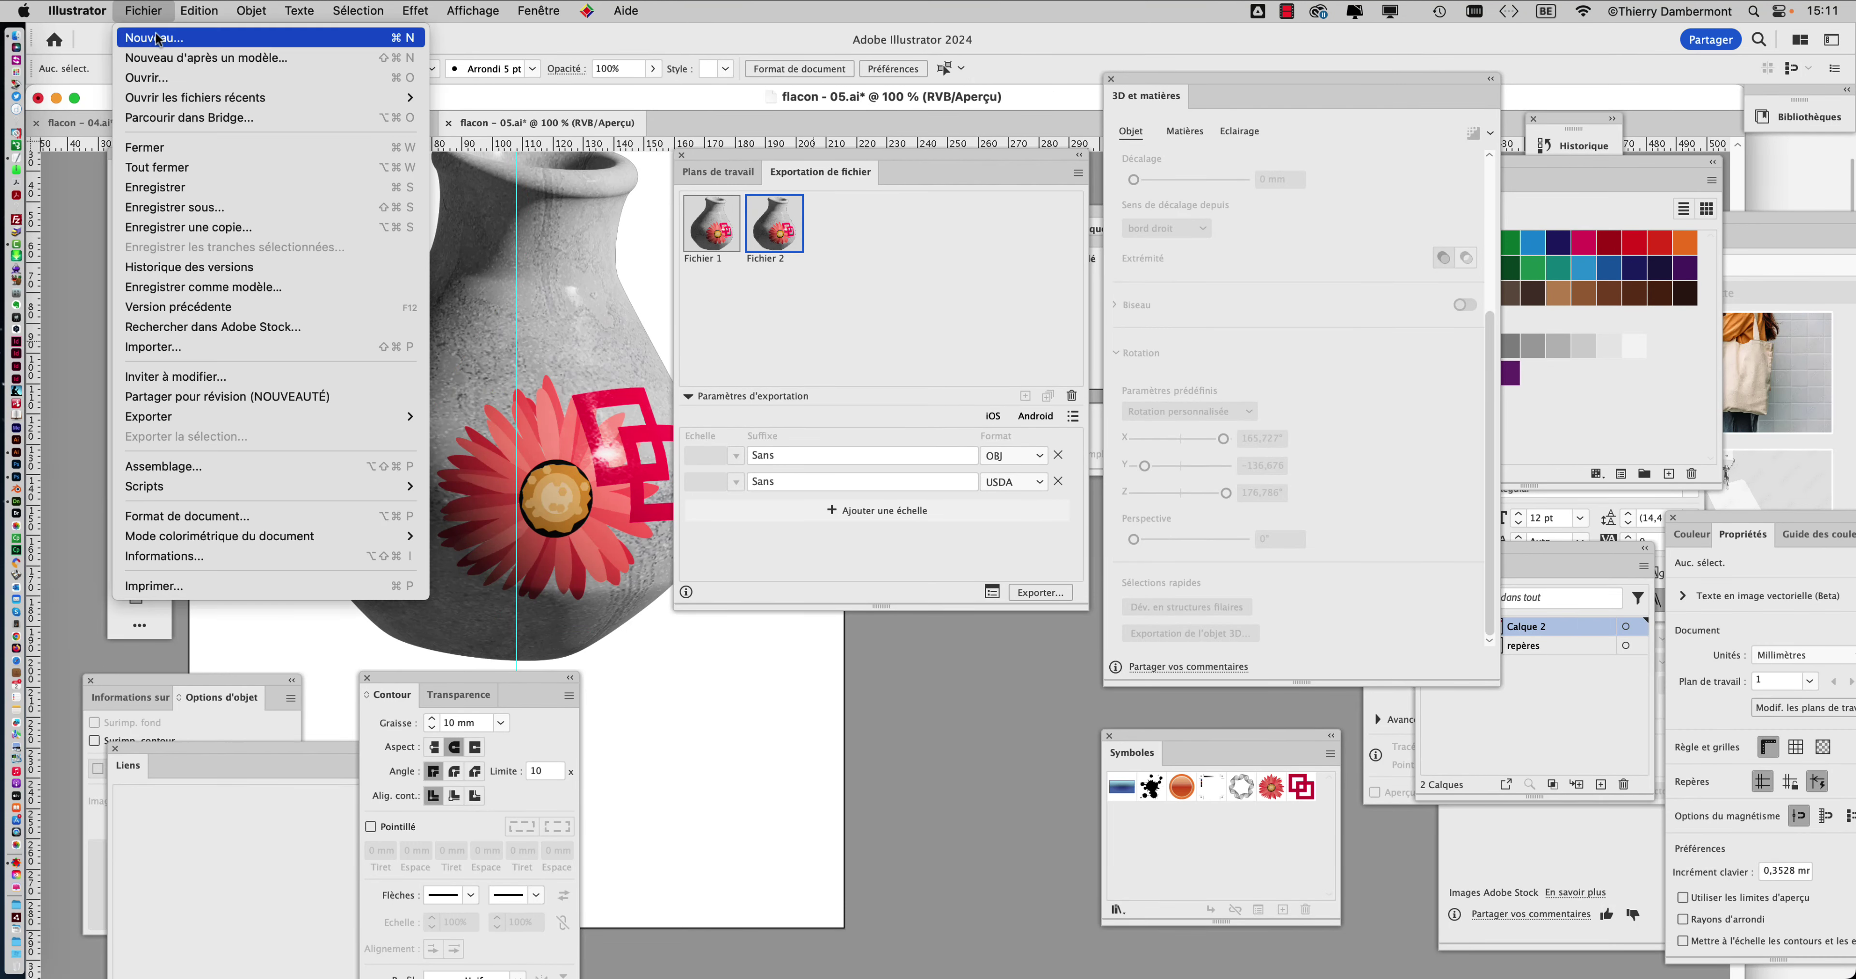
click(159, 40)
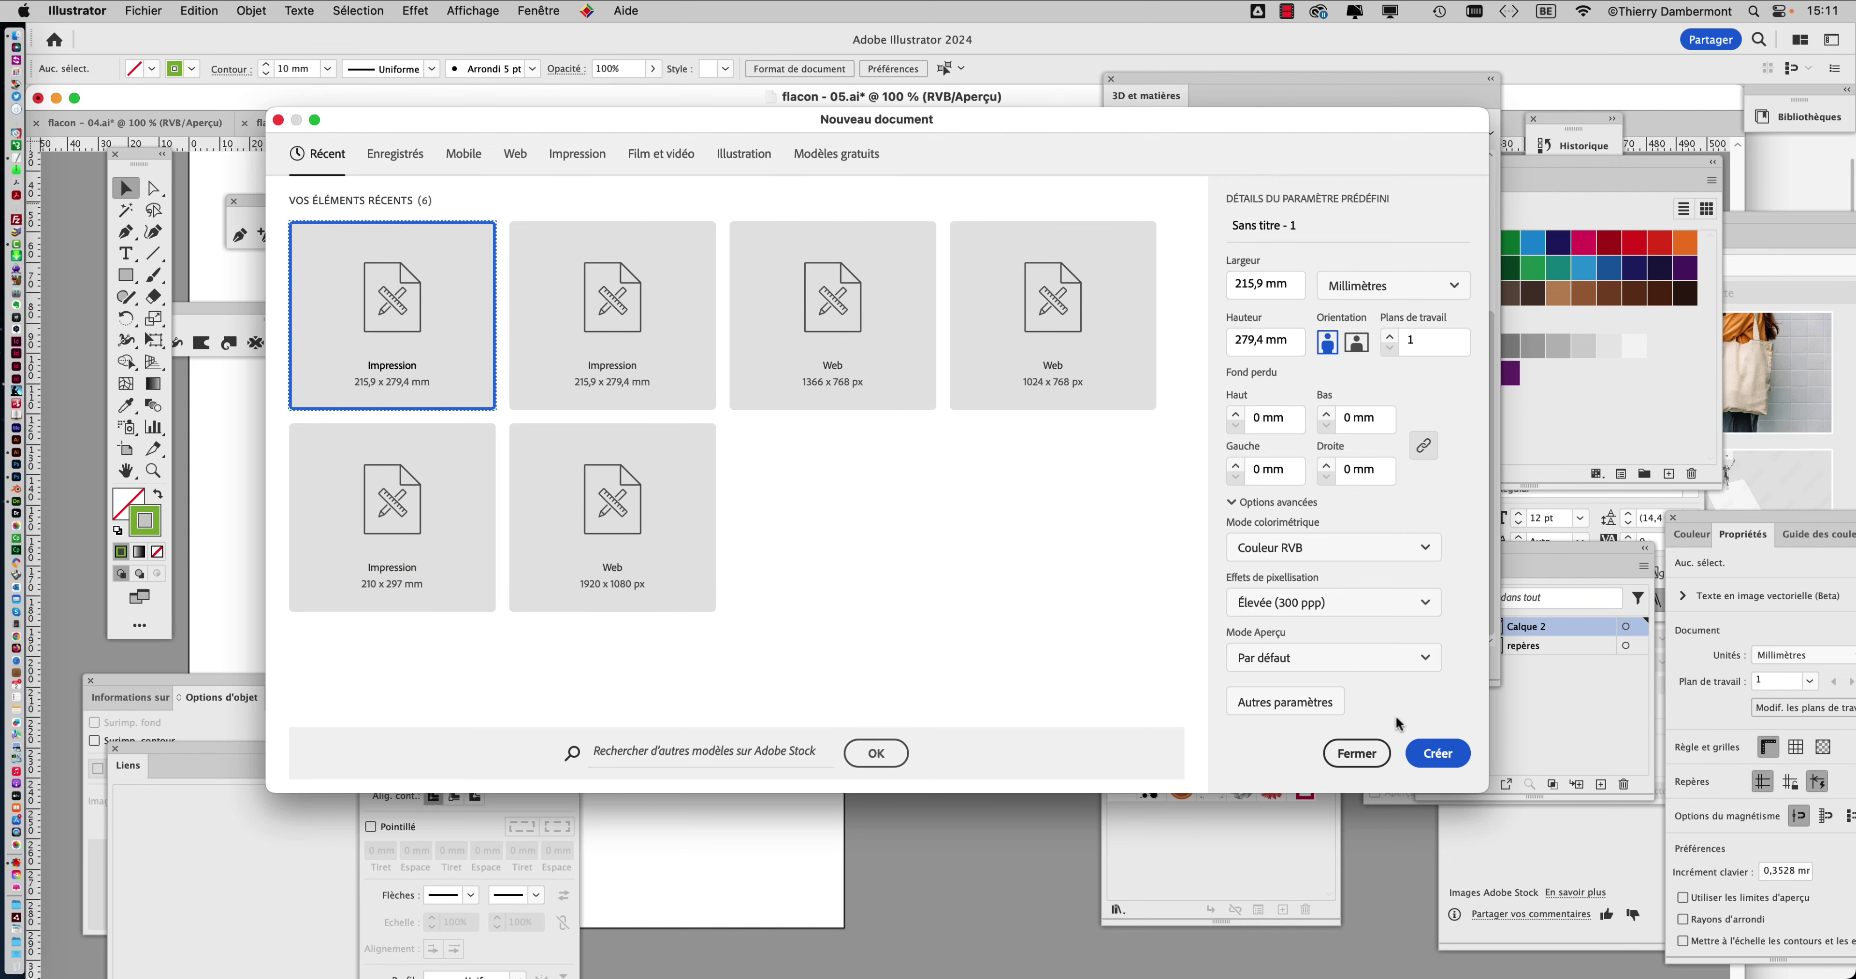
click(569, 155)
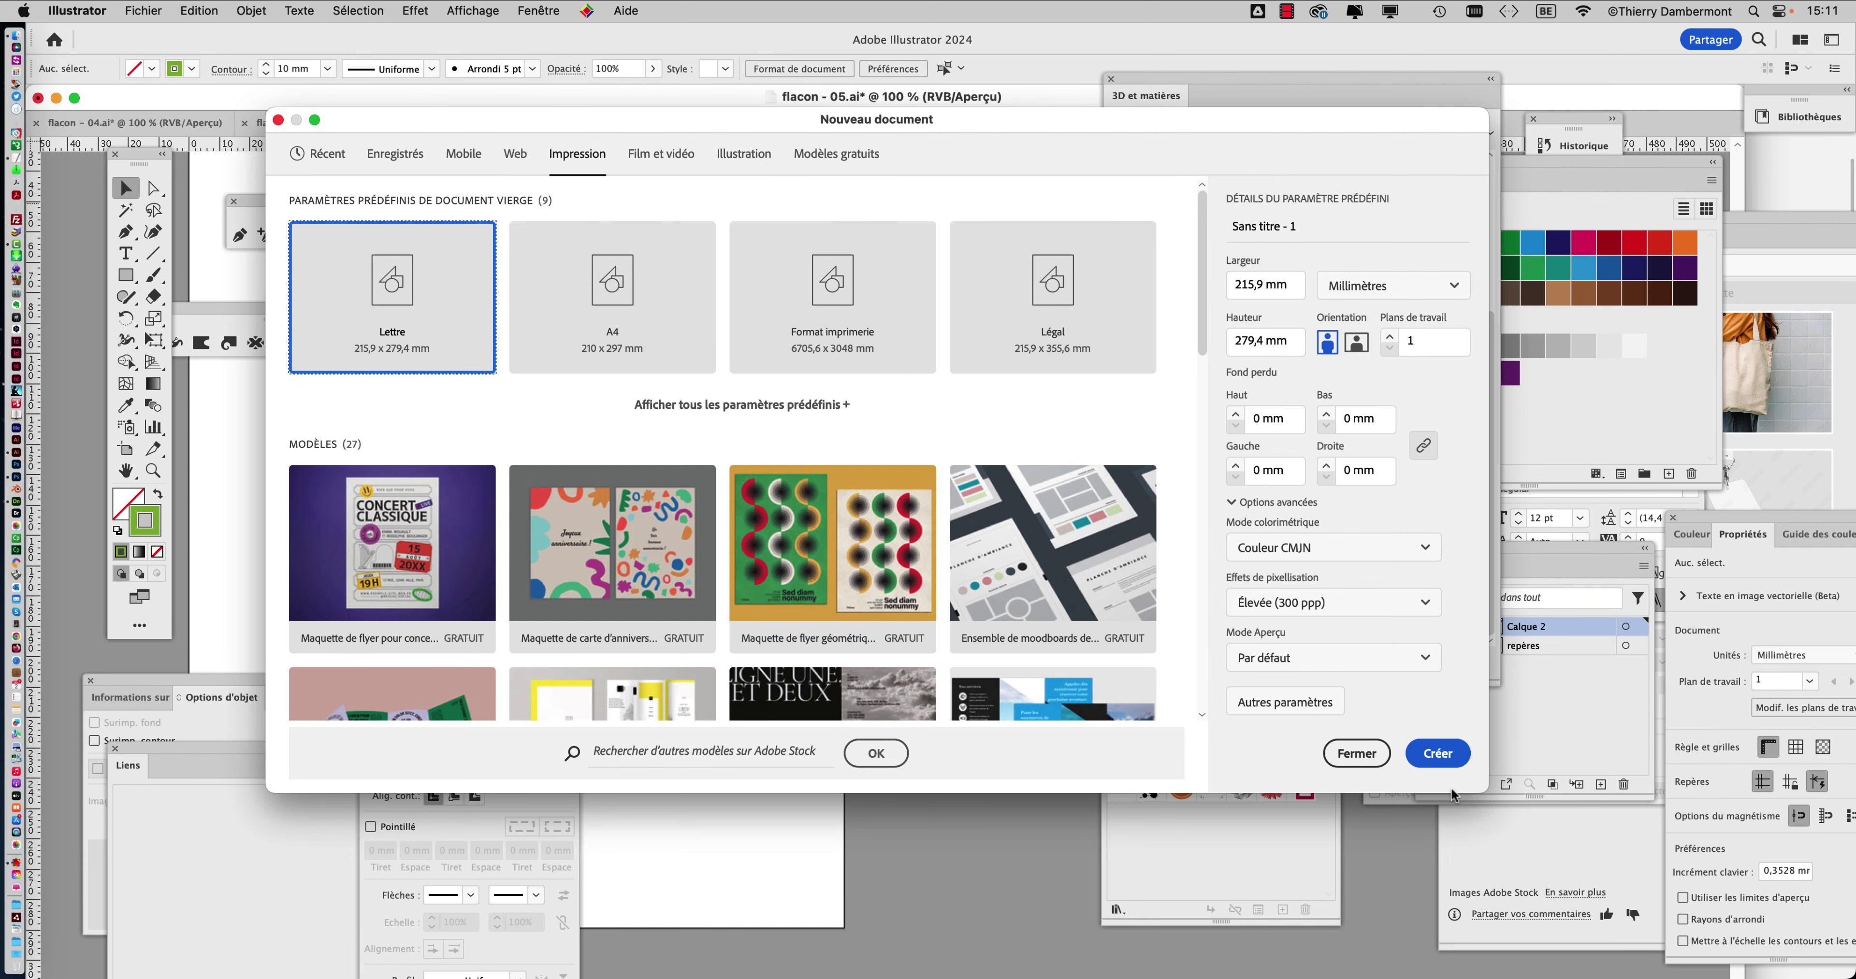
click(1444, 760)
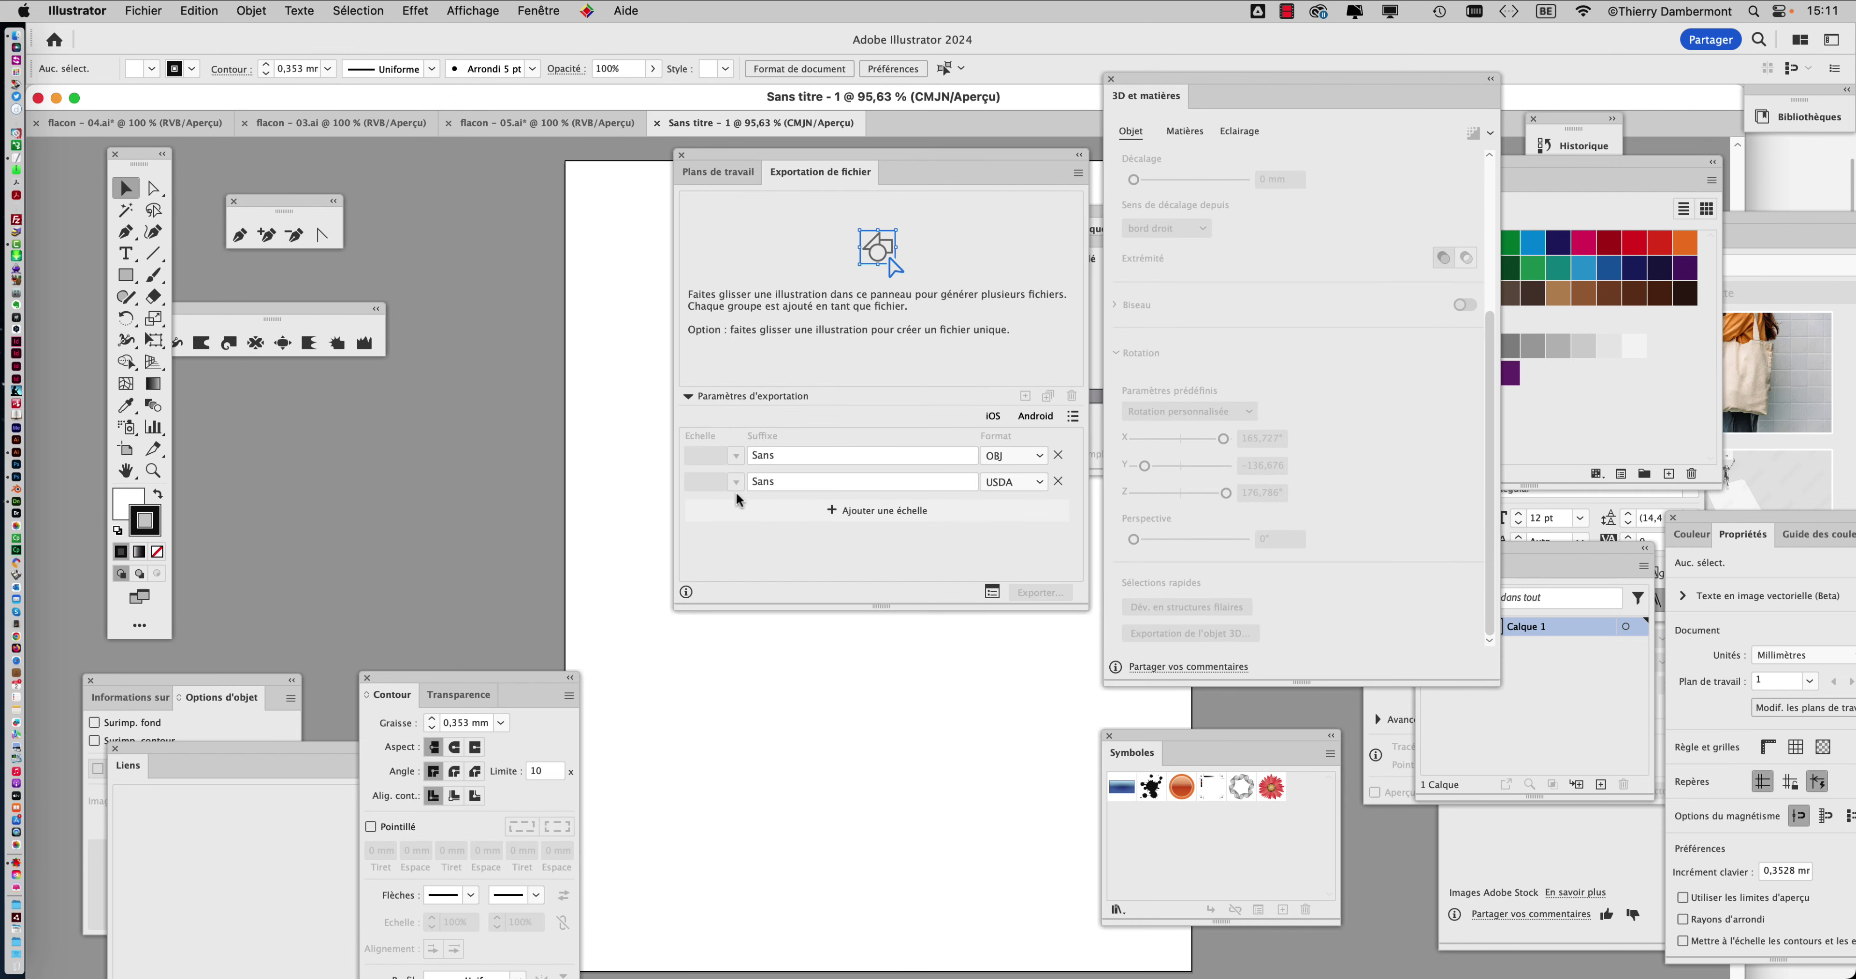
key(shift+Tab)
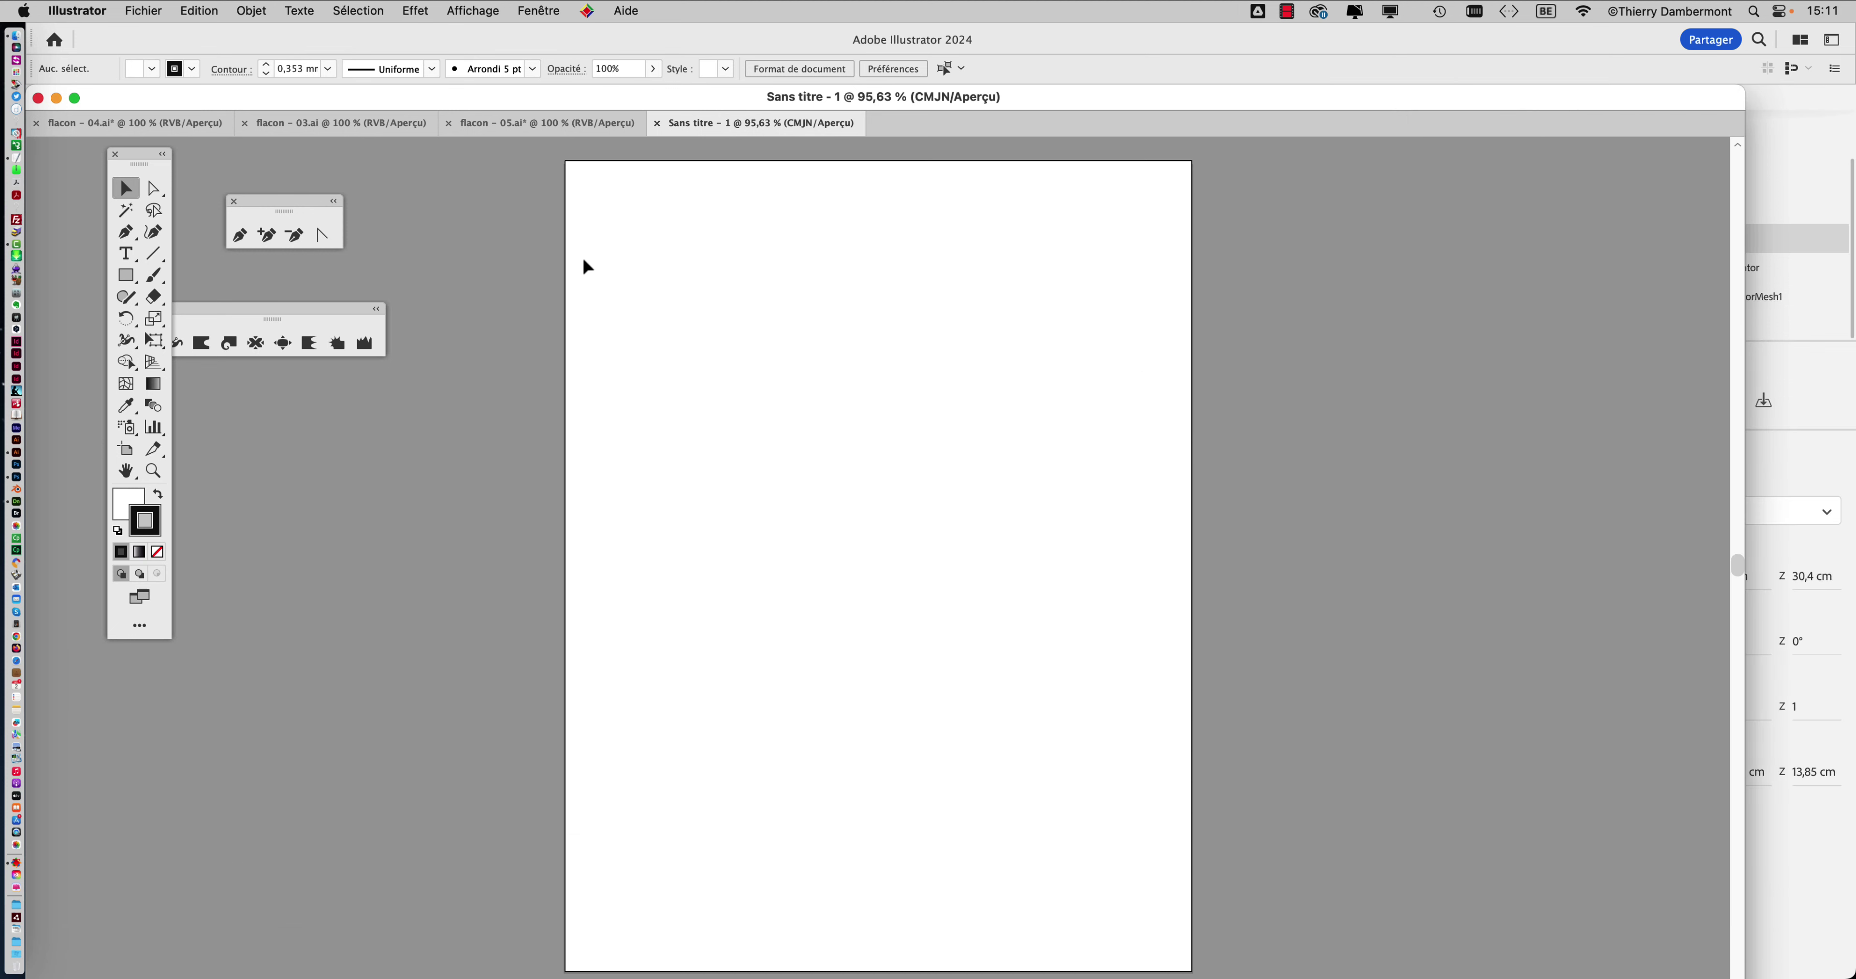
drag(226, 312, 281, 272)
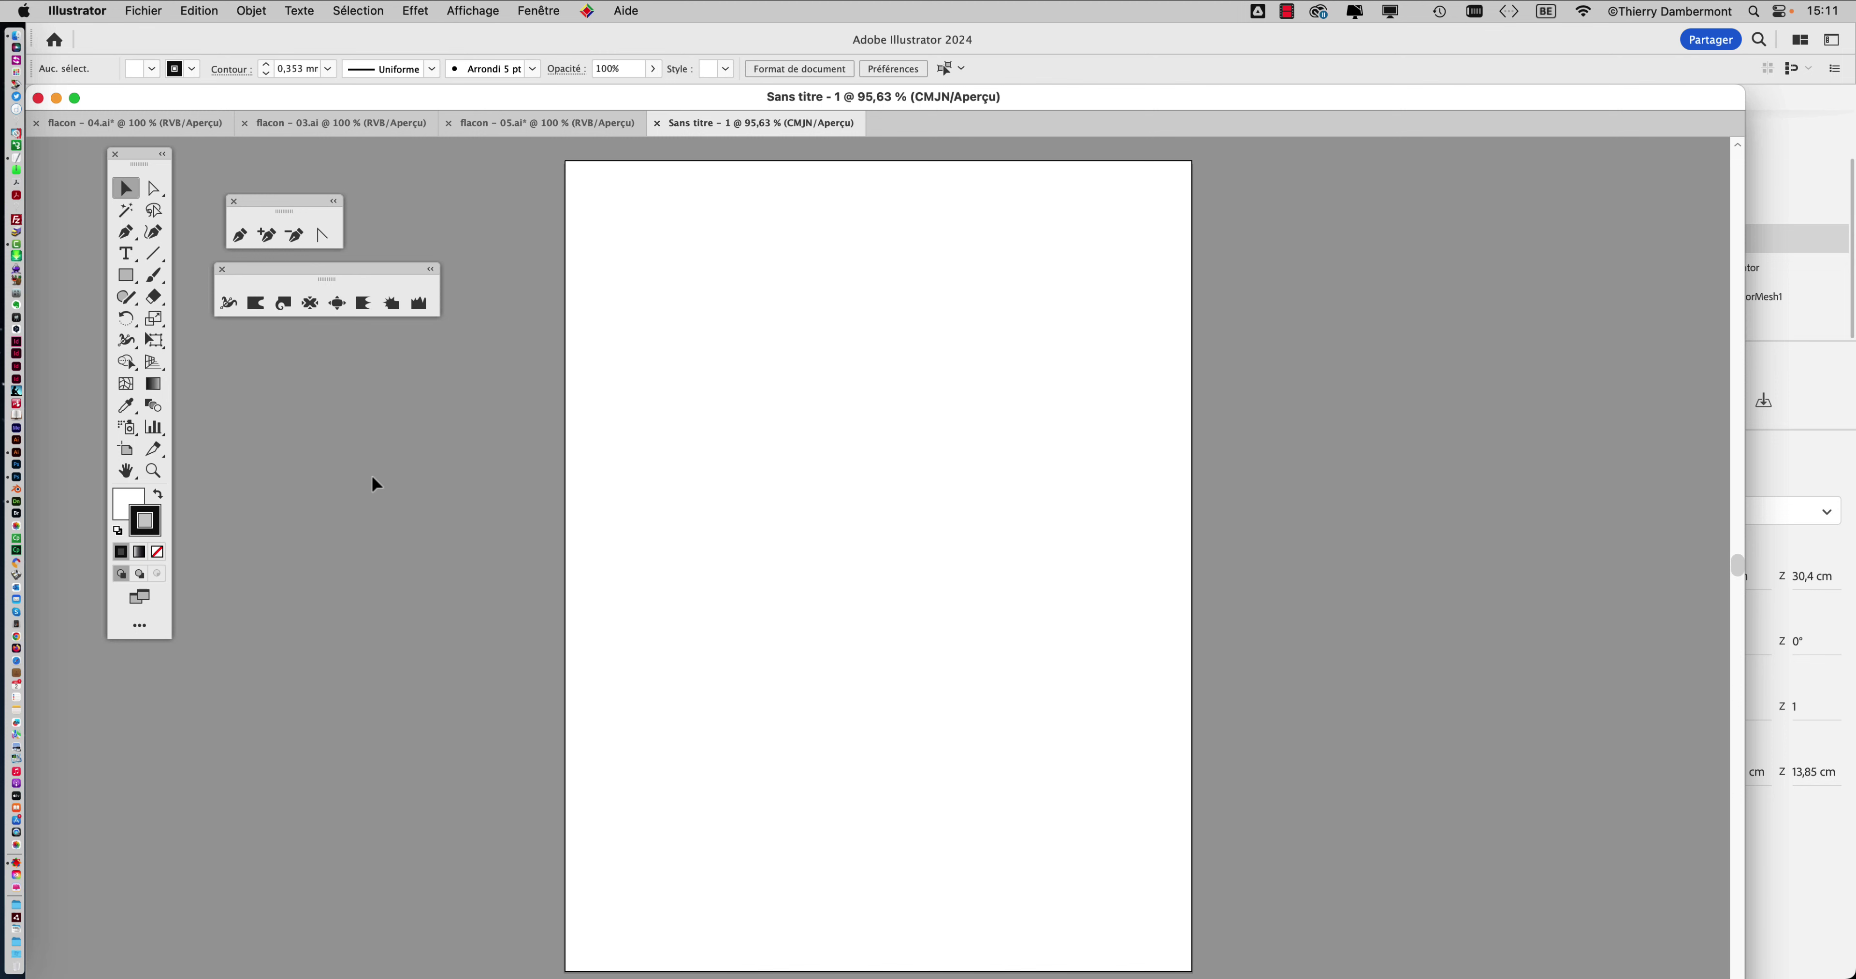
- Show the 3D et matières panel on its Matières list and move it toward the centre
click(538, 10)
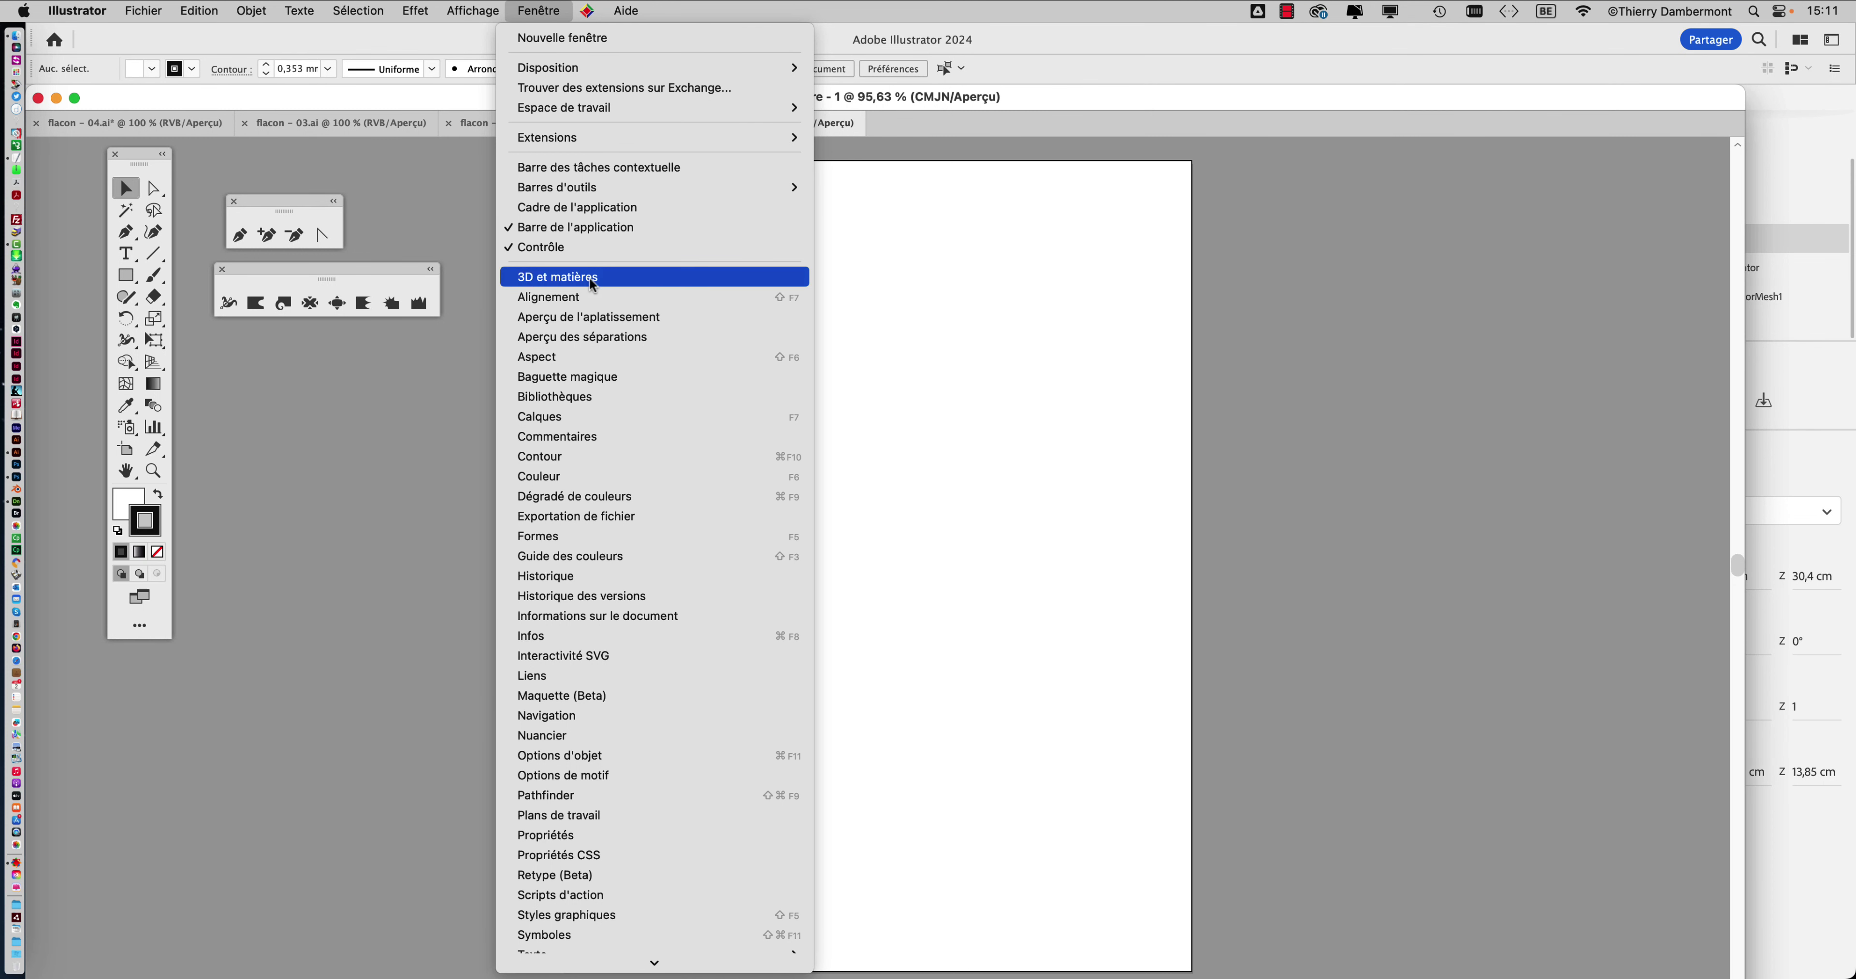
click(592, 280)
drag(1157, 79, 1228, 105)
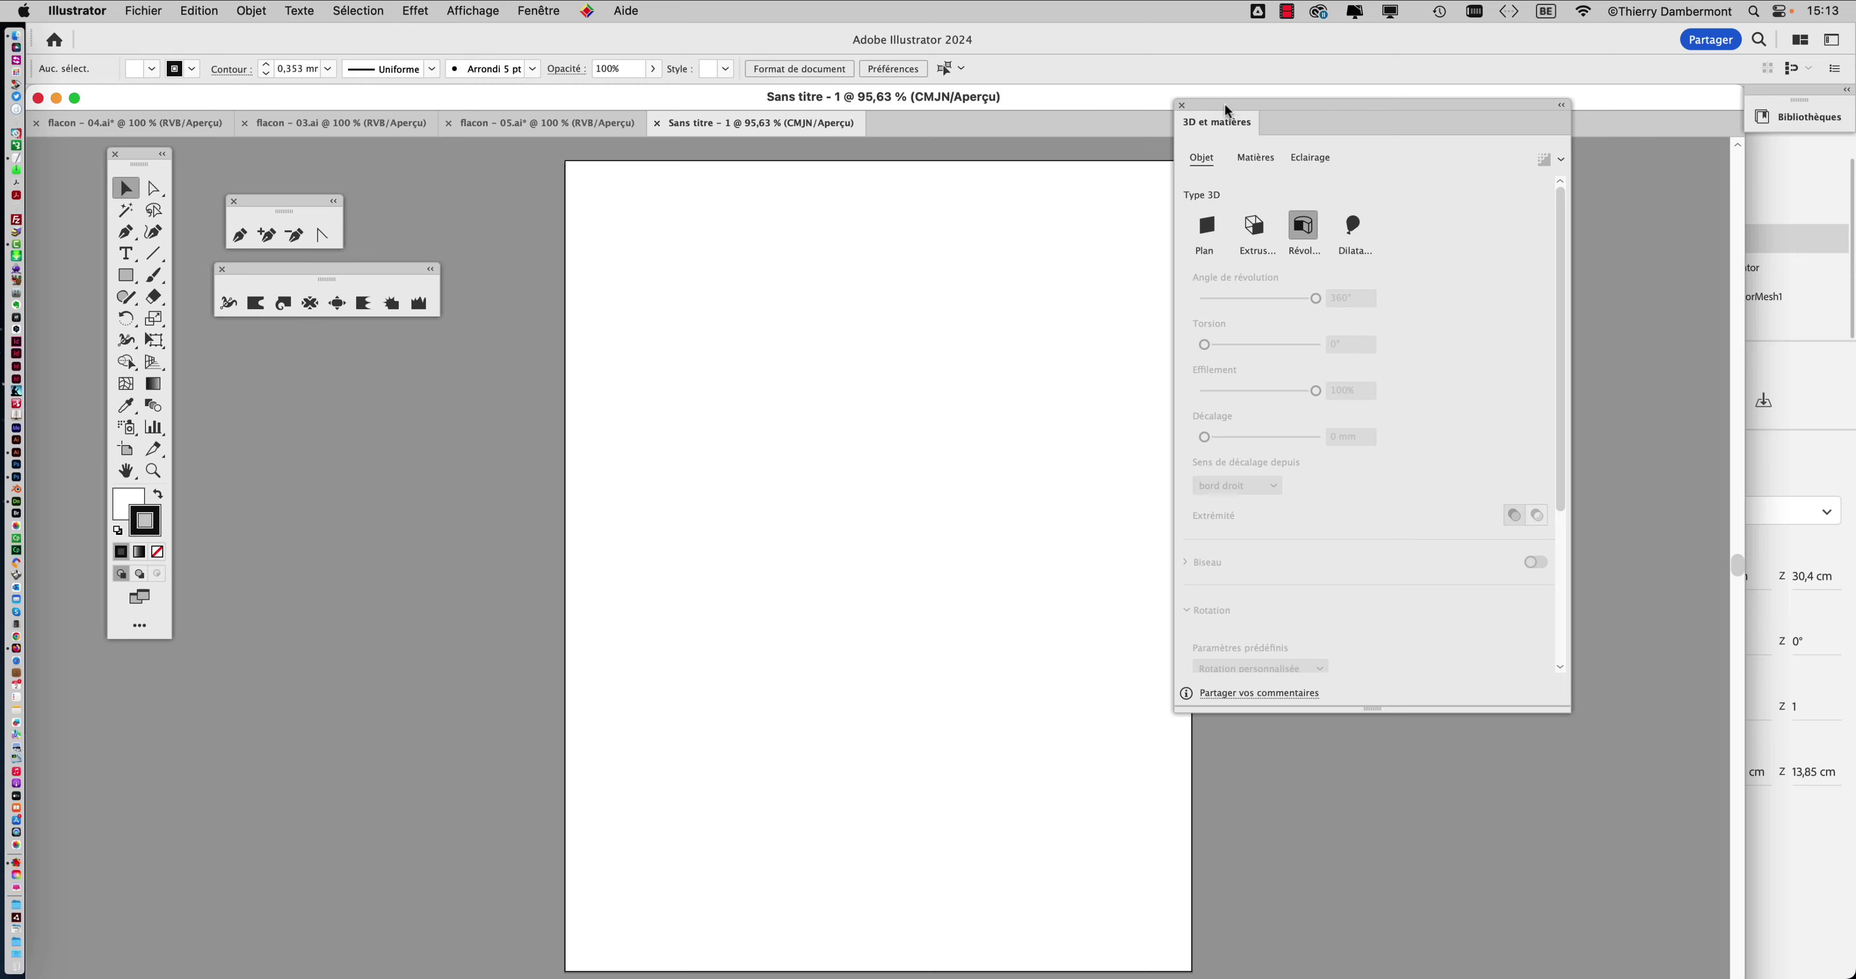
mouse_move(1228, 109)
mouse_down()
mouse_move(1131, 173)
mouse_move(1099, 155)
mouse_up()
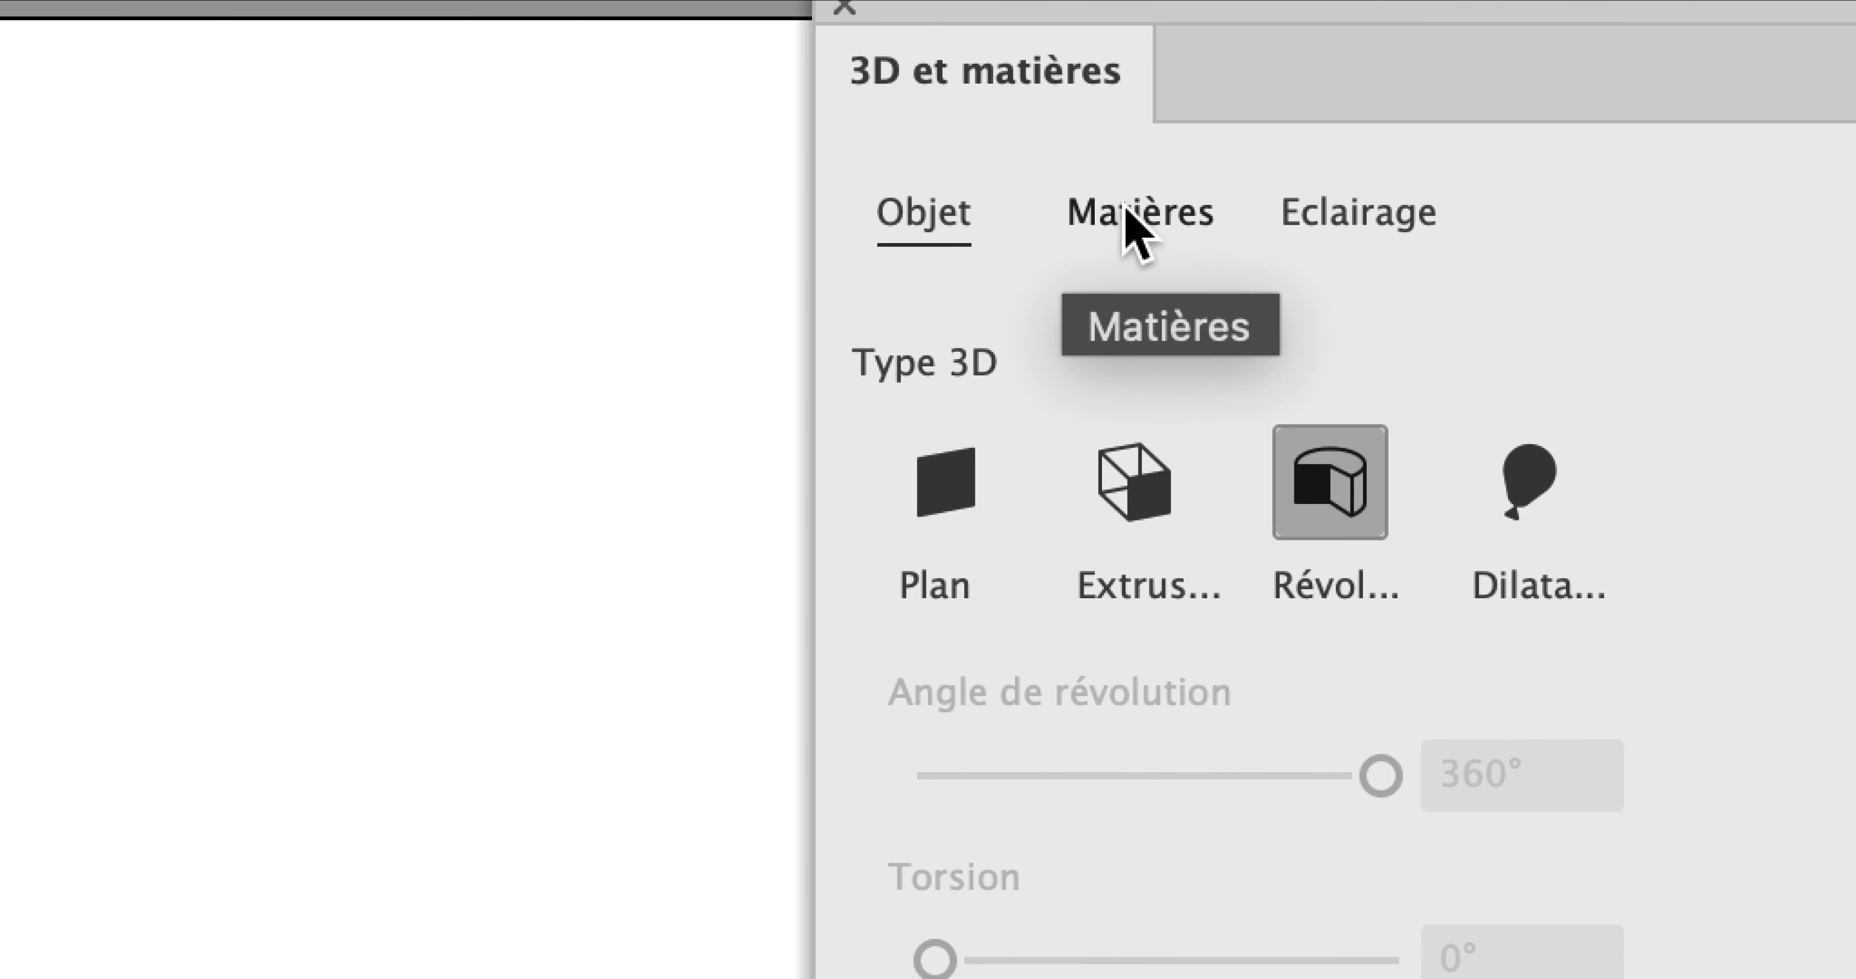
click(1132, 210)
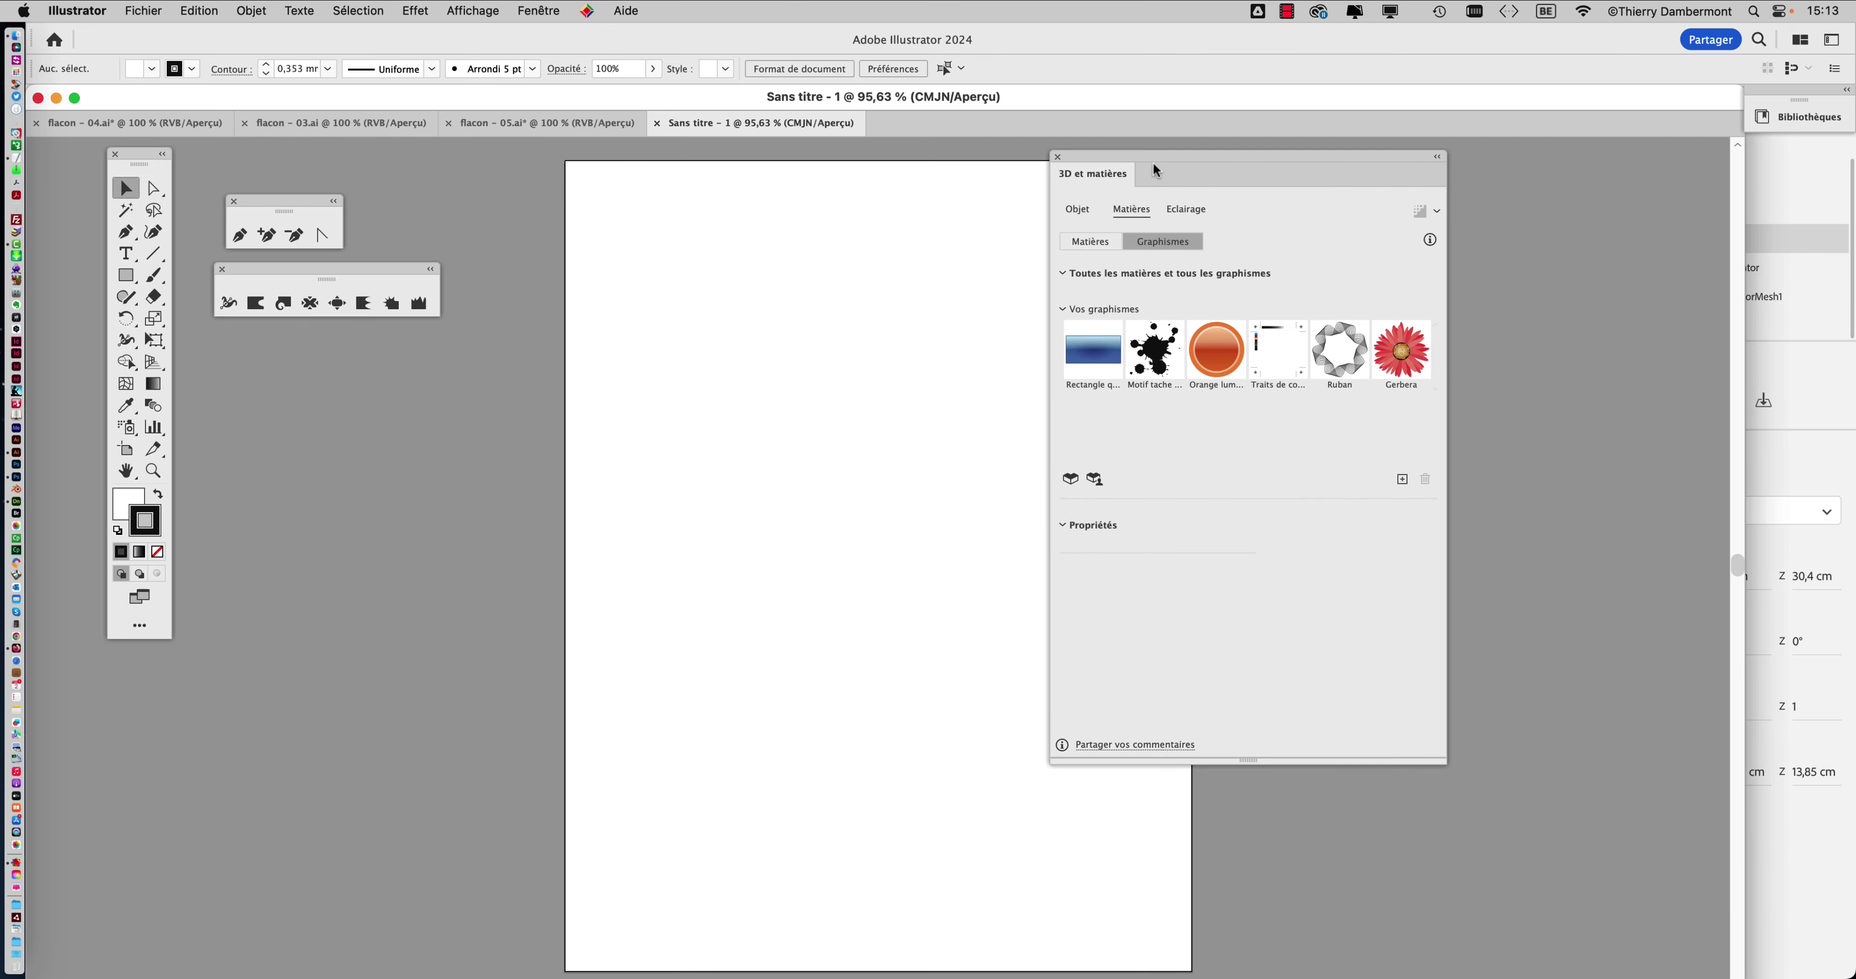
drag(1154, 170, 605, 240)
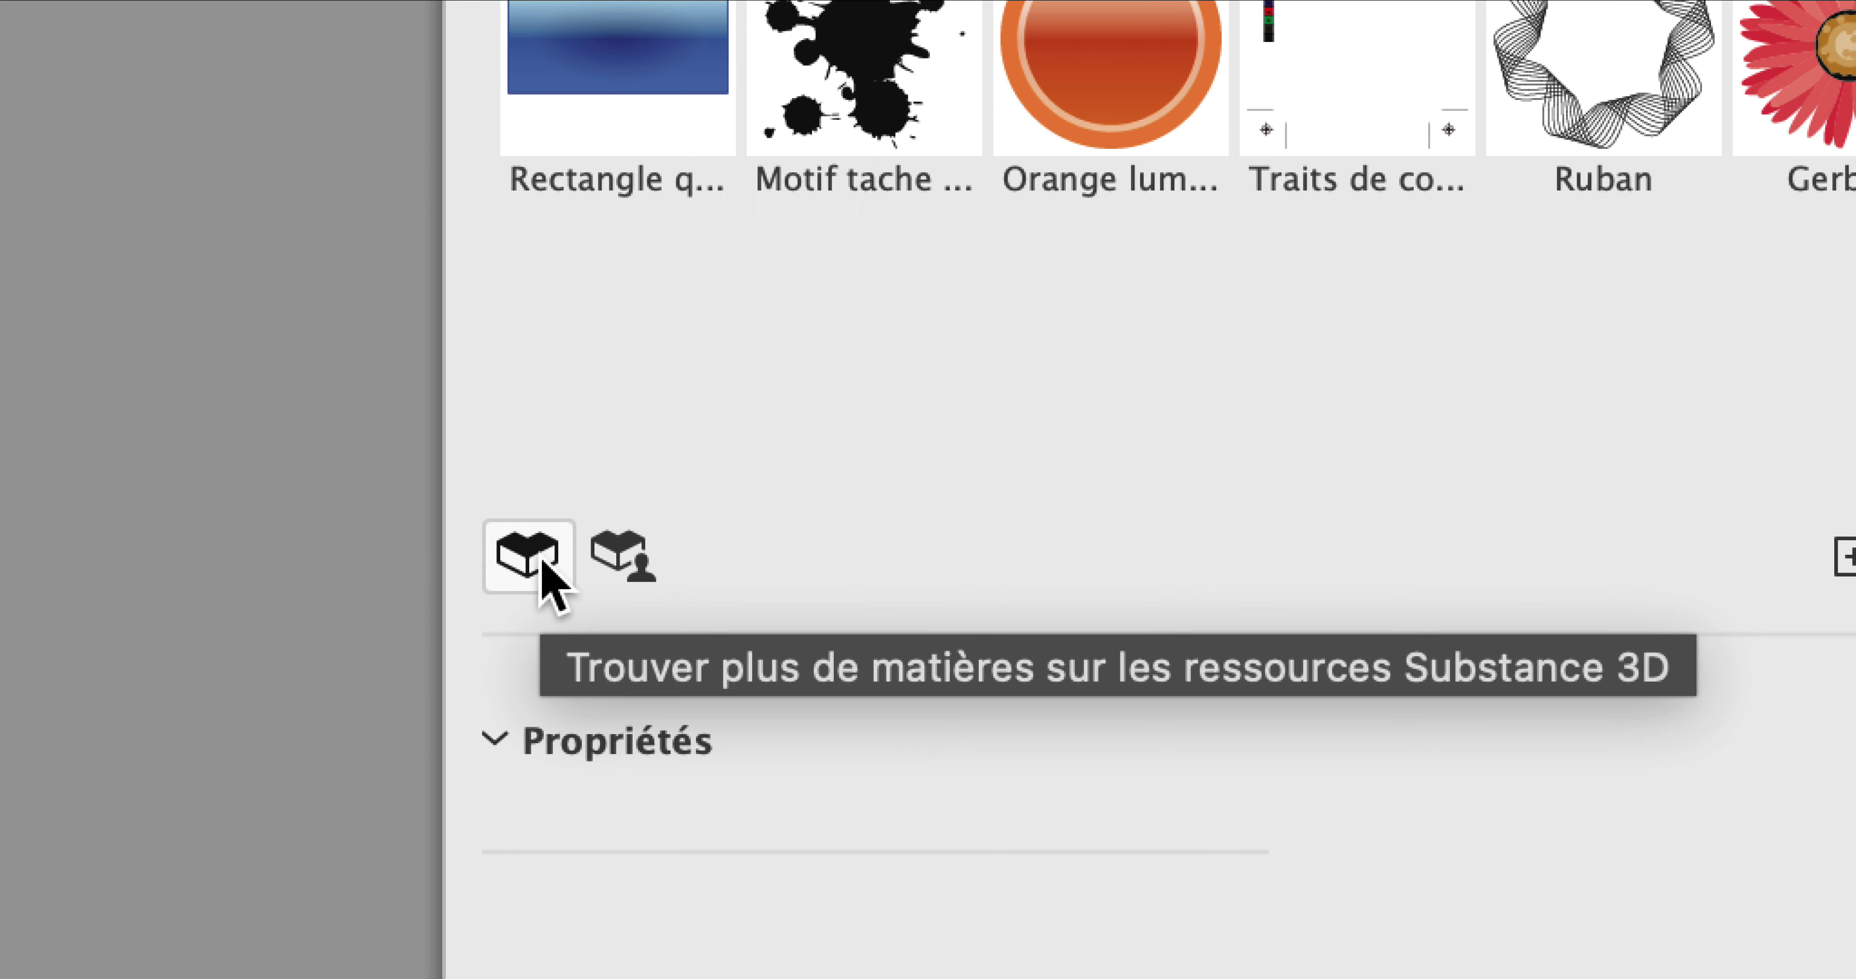
- Open the Substance 3D asset library online and browse the Modèles category
click(542, 564)
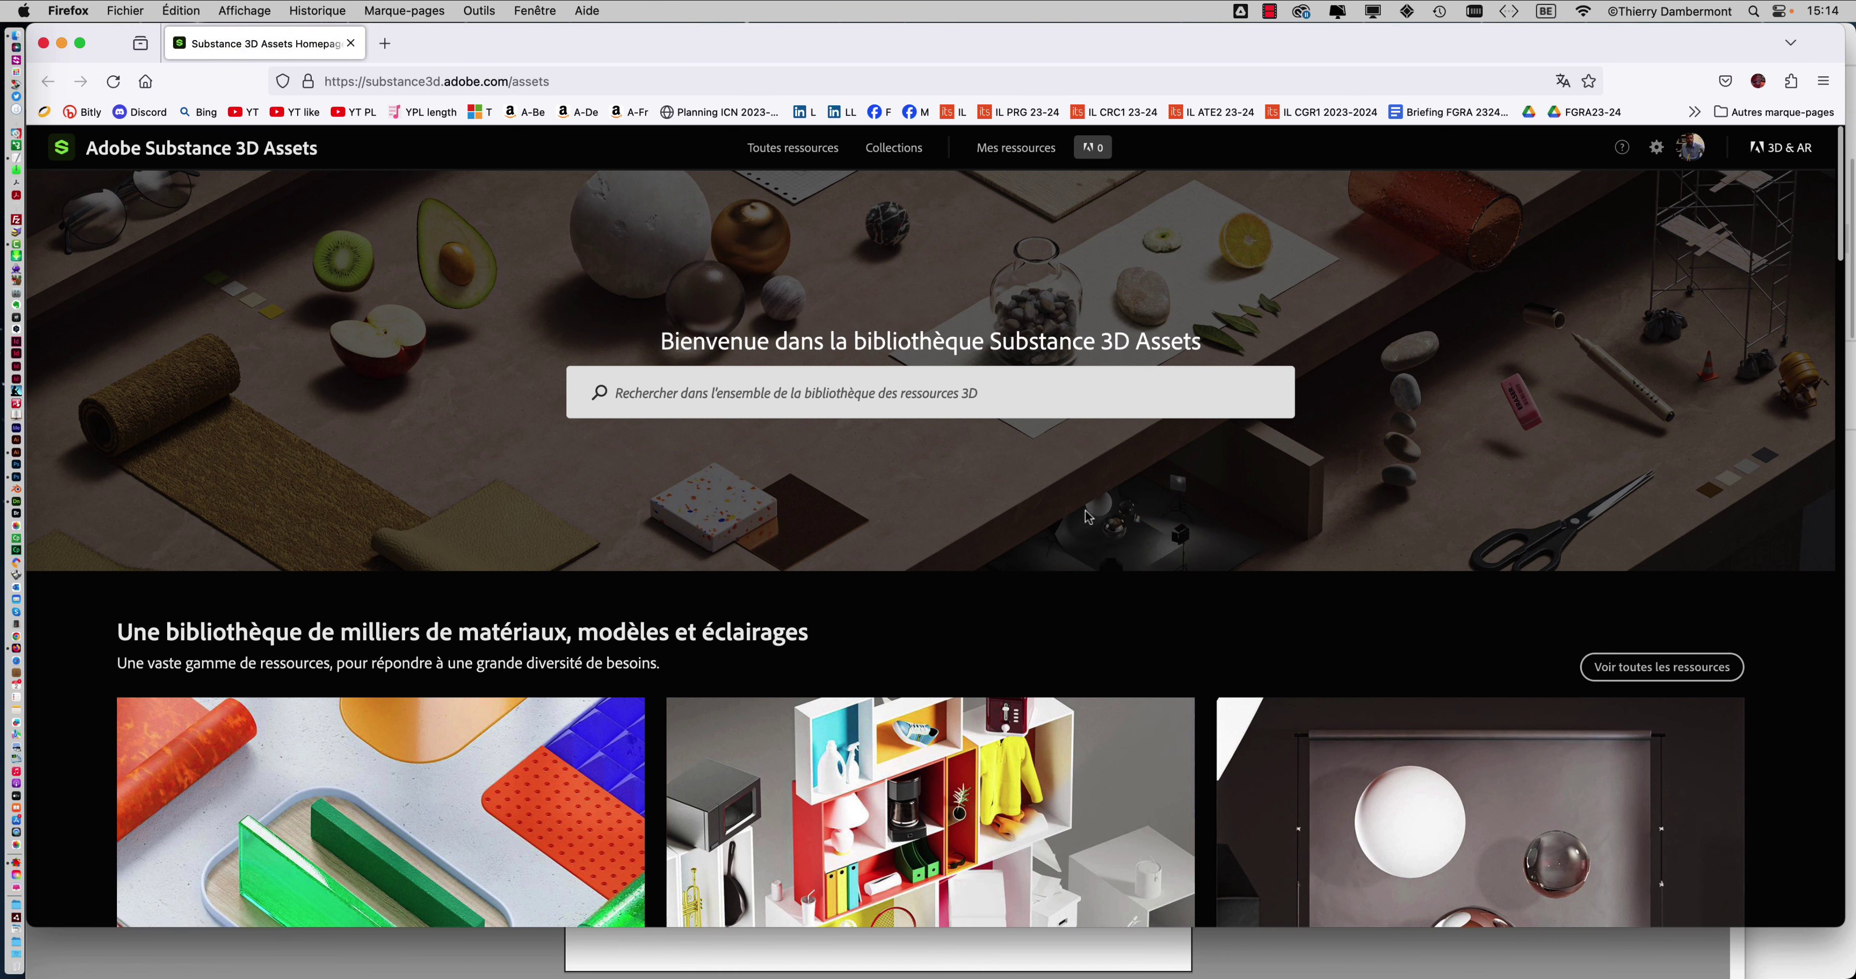
scroll(1091, 514, down, 5)
scroll(1093, 513, down, 1)
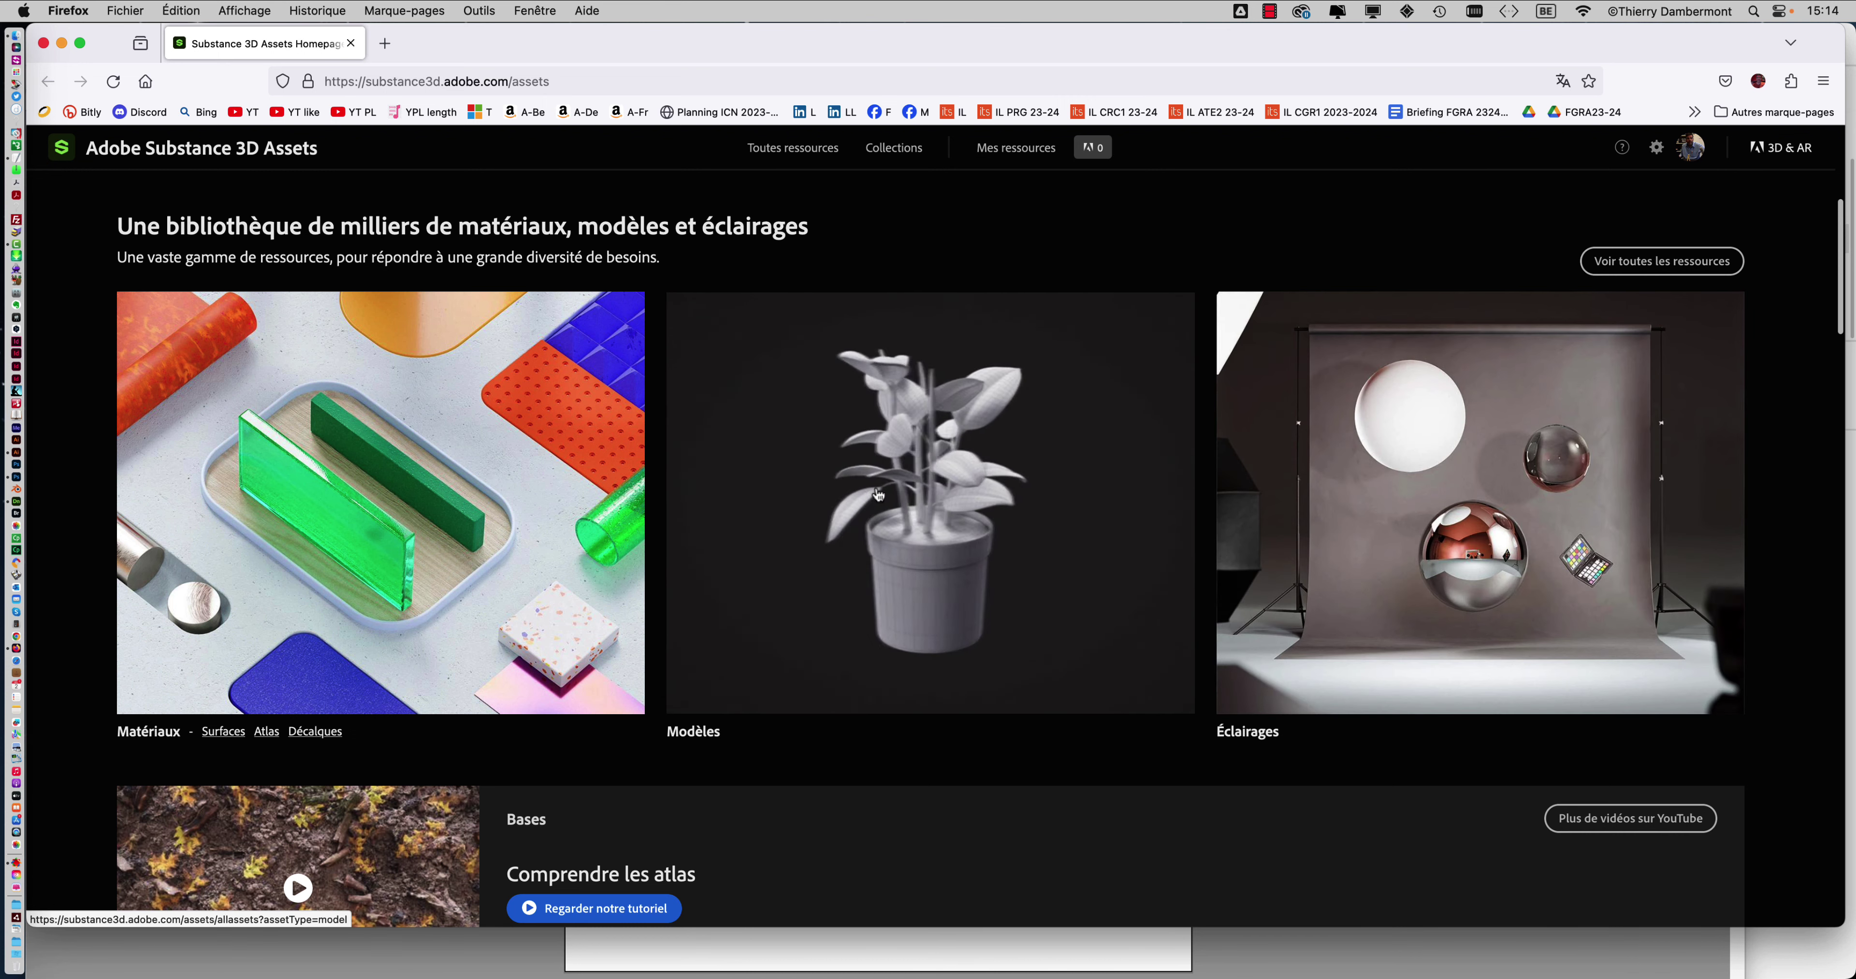
click(878, 495)
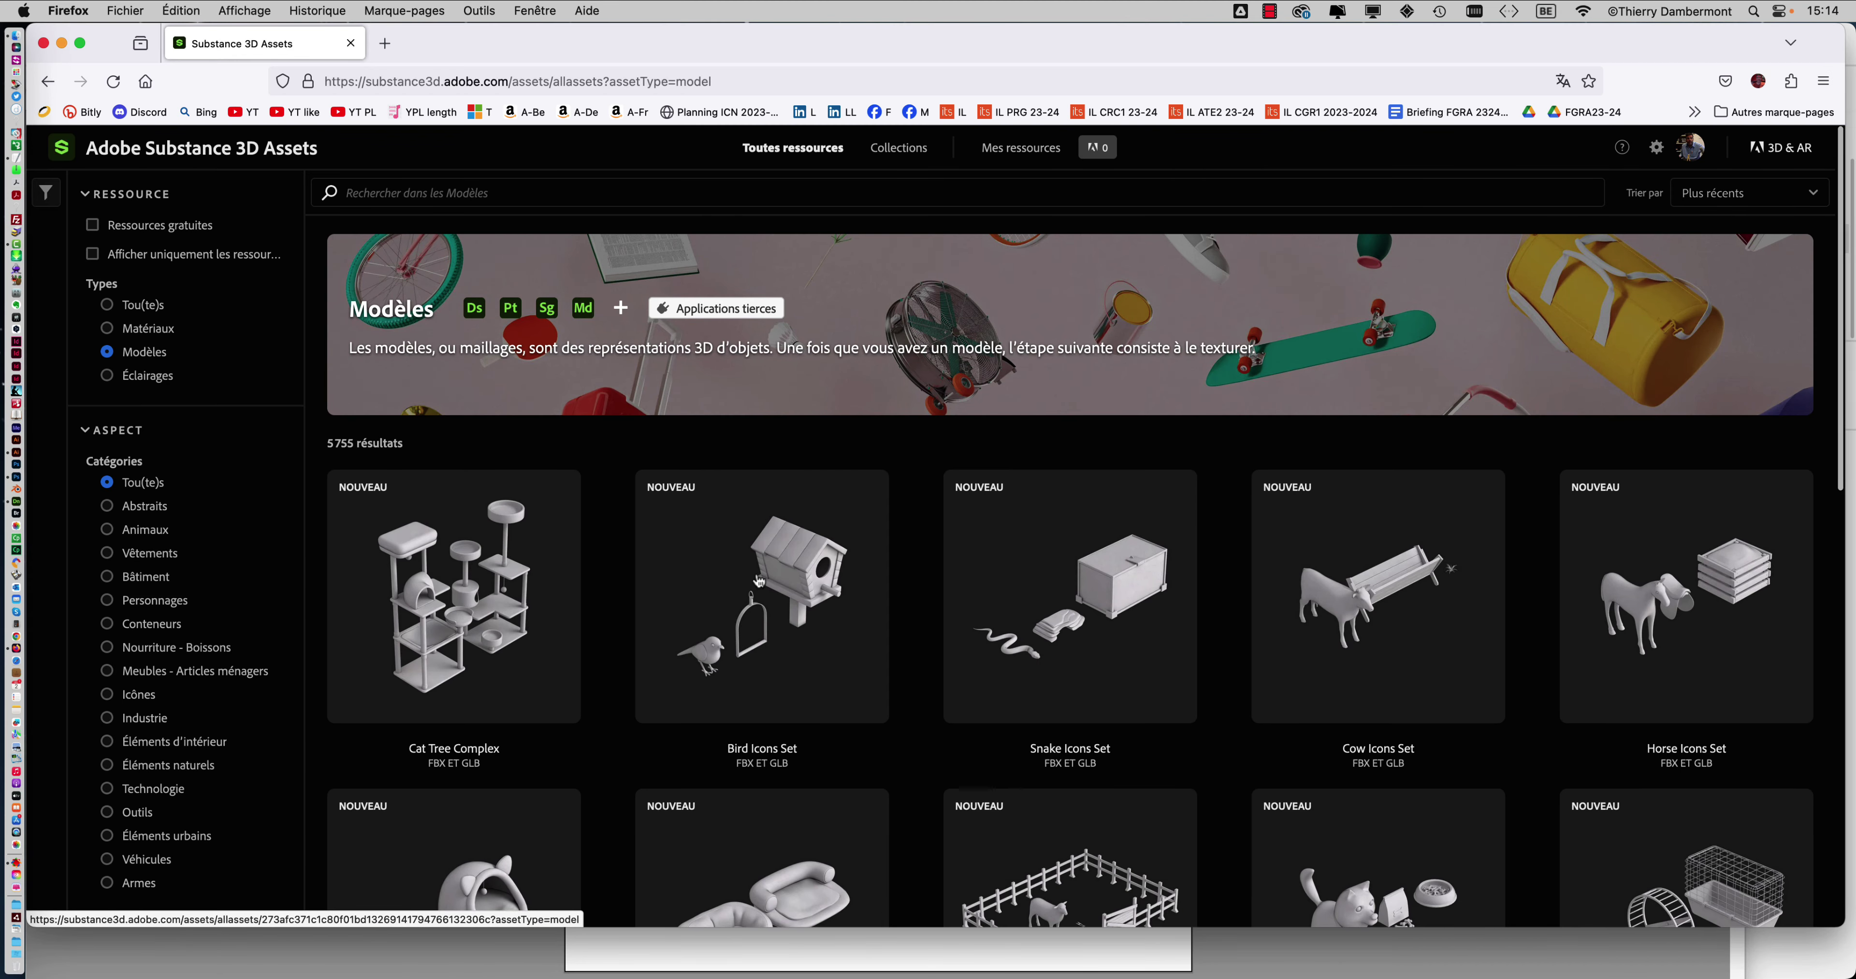
- Preview the Cat Bed model's details, then return to the models list
scroll(759, 581, down, 1)
scroll(749, 576, down, 3)
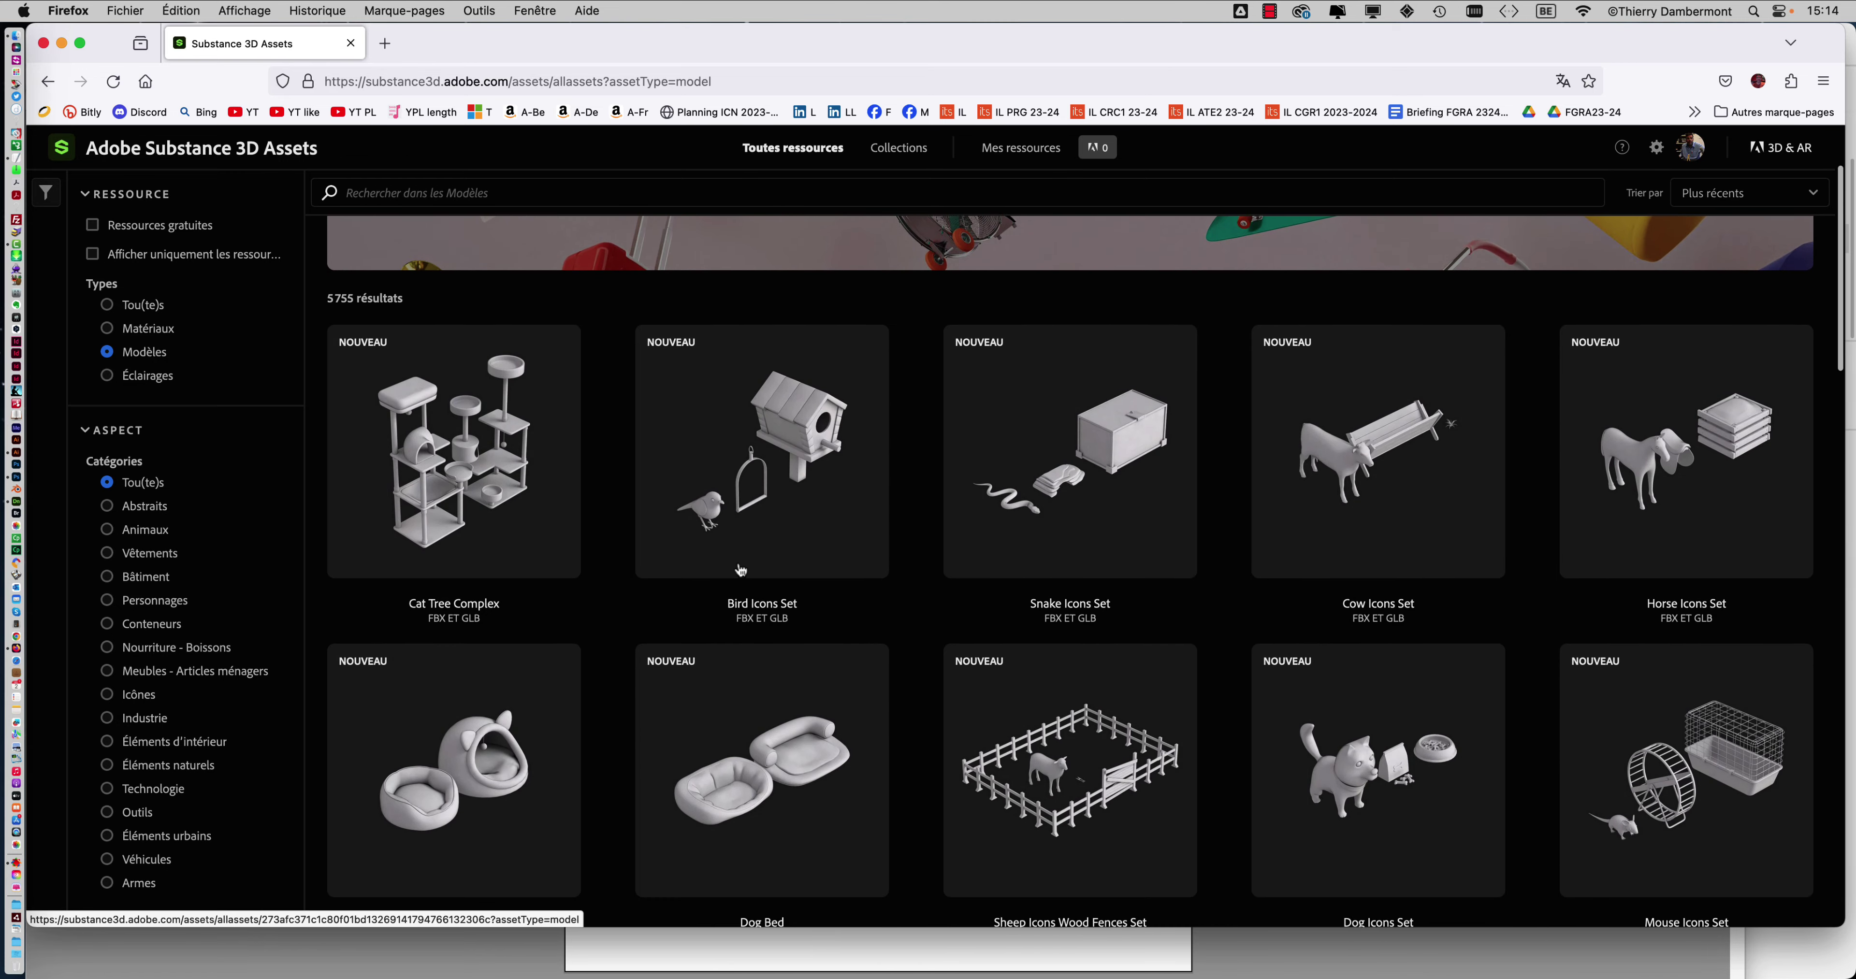
scroll(742, 571, down, 2)
scroll(741, 567, down, 2)
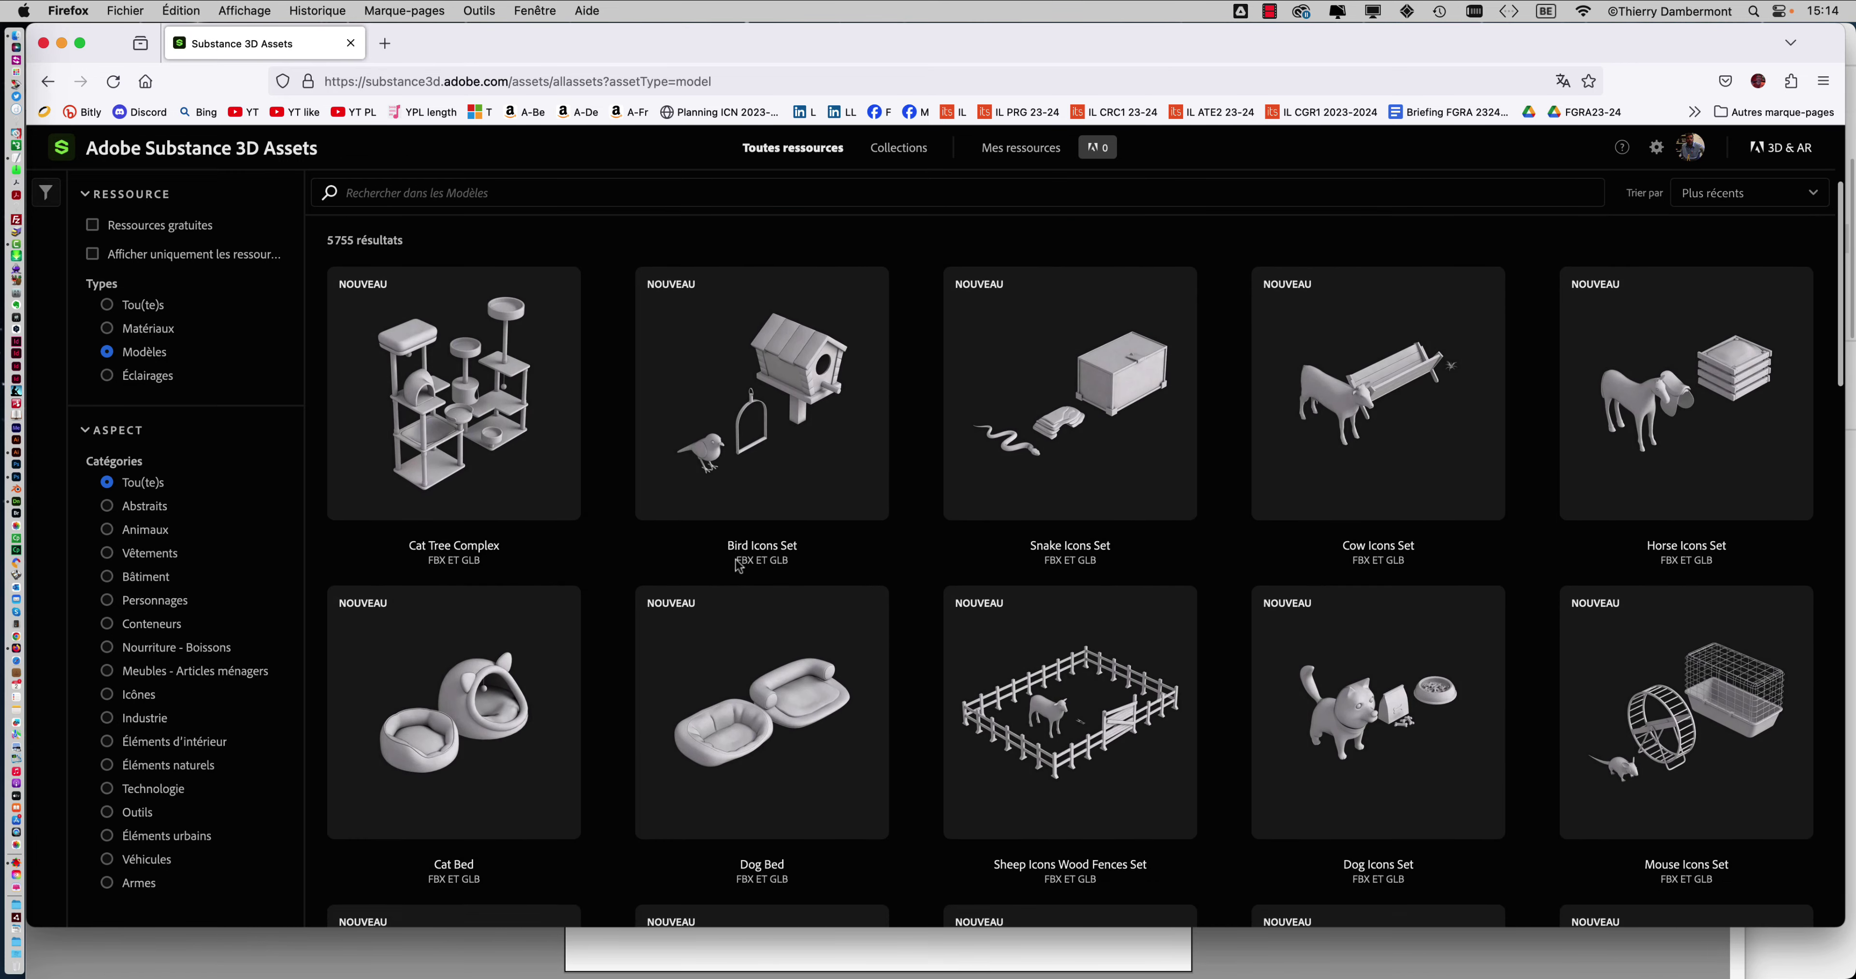
scroll(737, 559, down, 2)
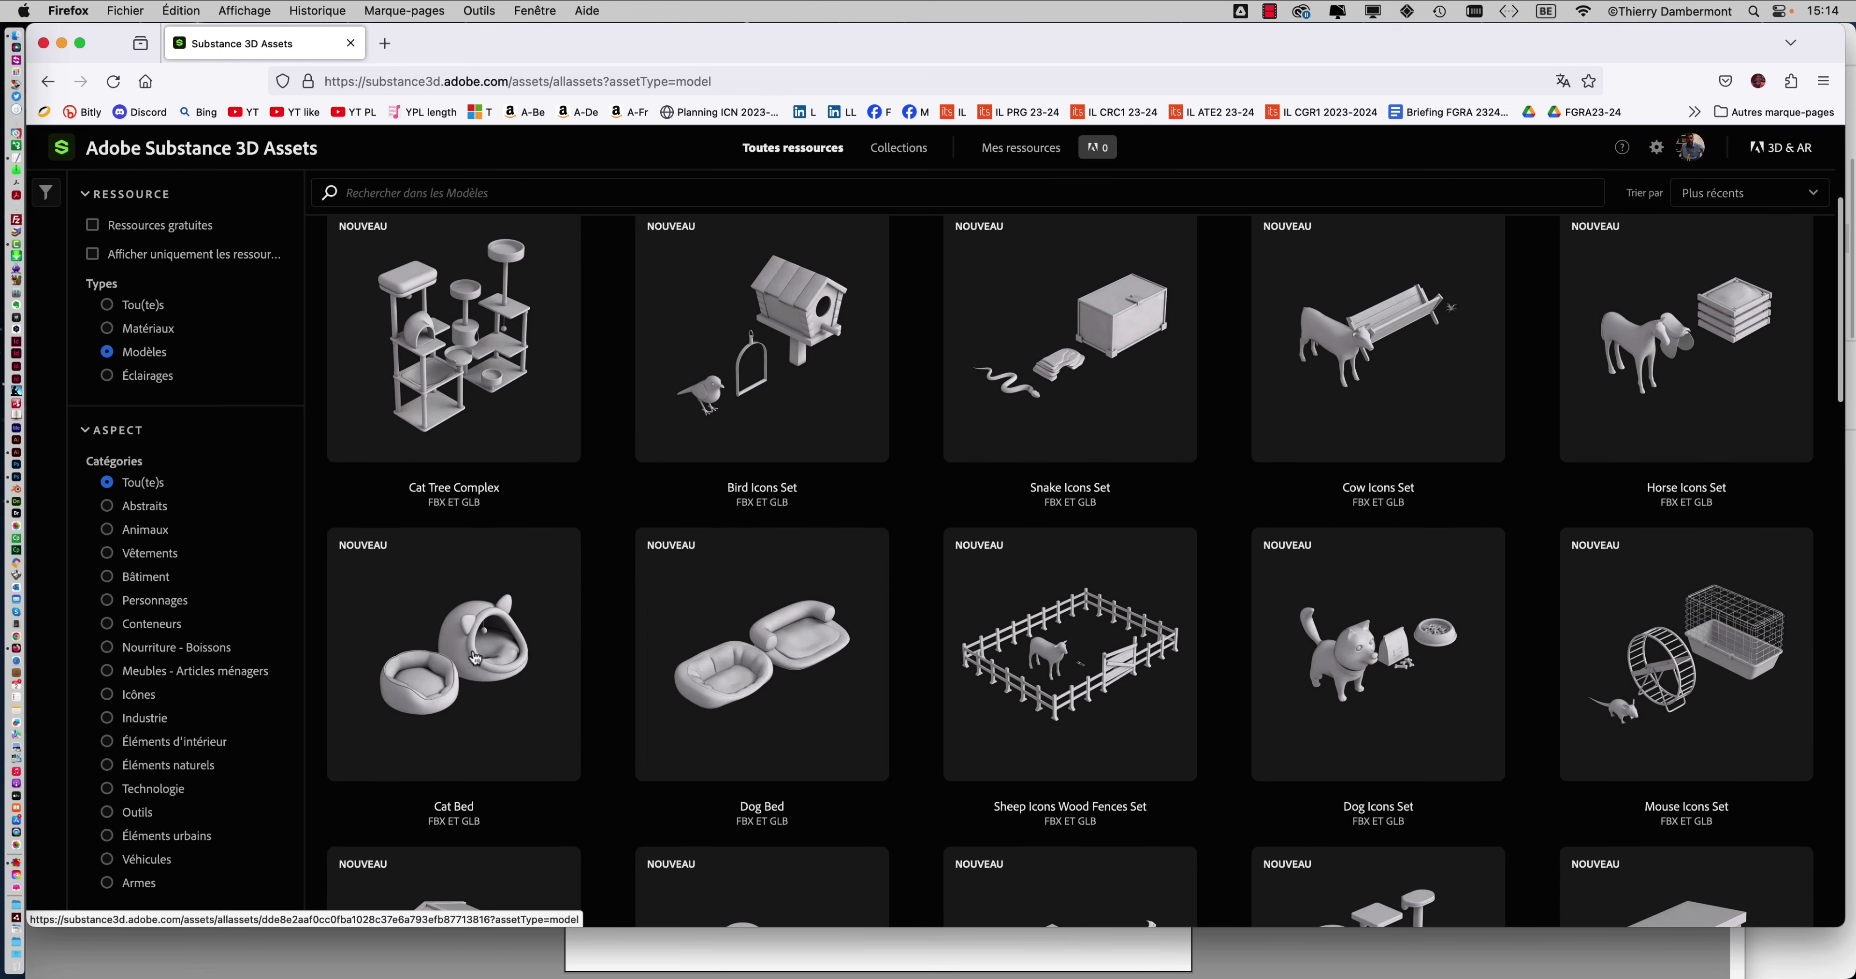
click(451, 654)
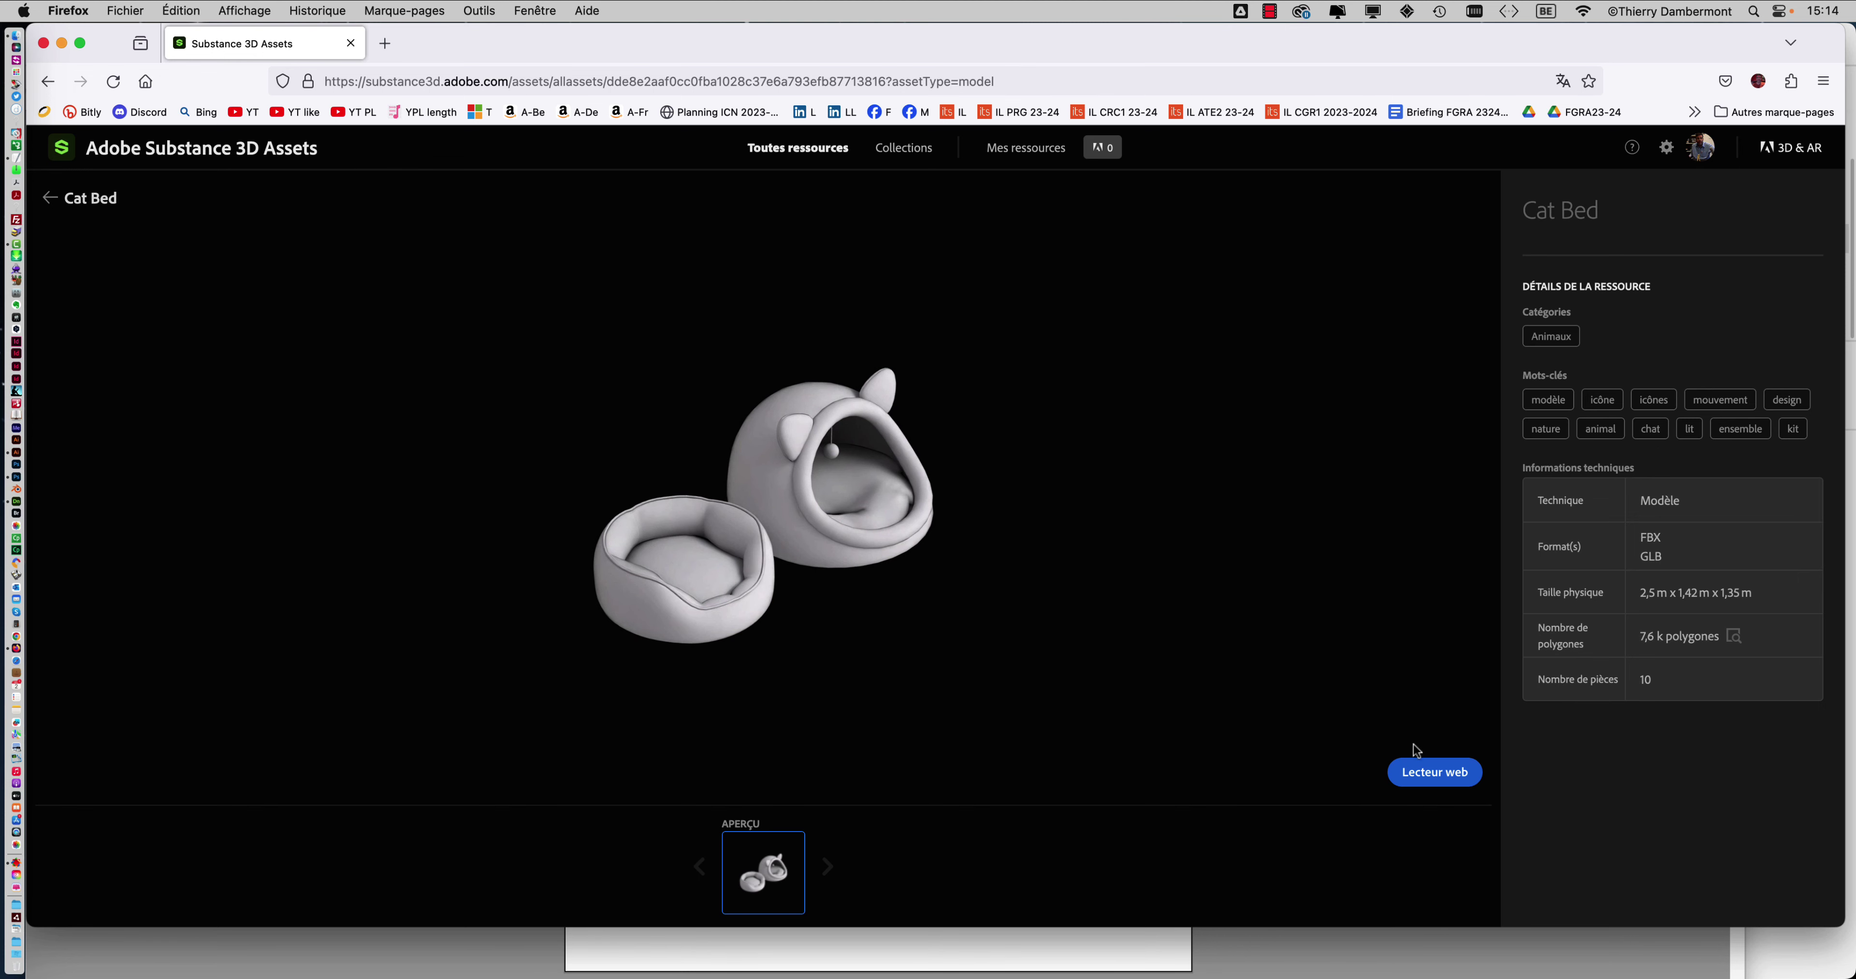
click(48, 197)
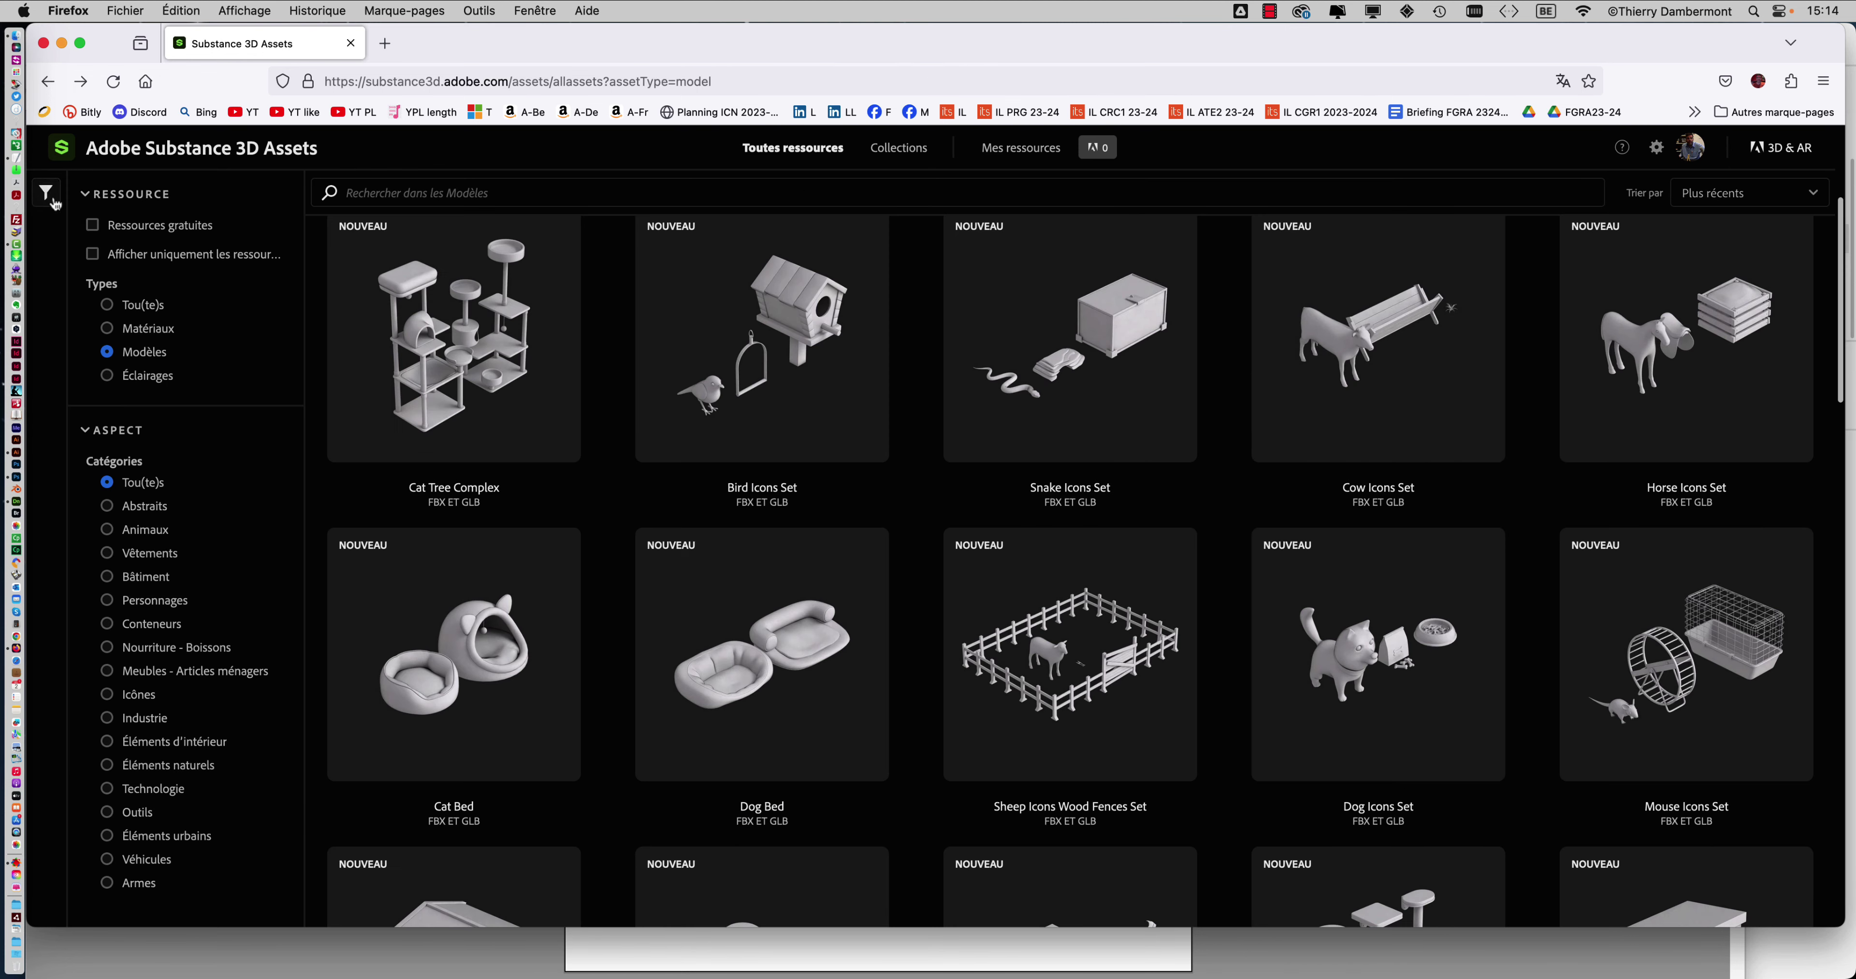
- Filter the models to free resources and scroll to Modern Bentwood Chair 02
click(126, 227)
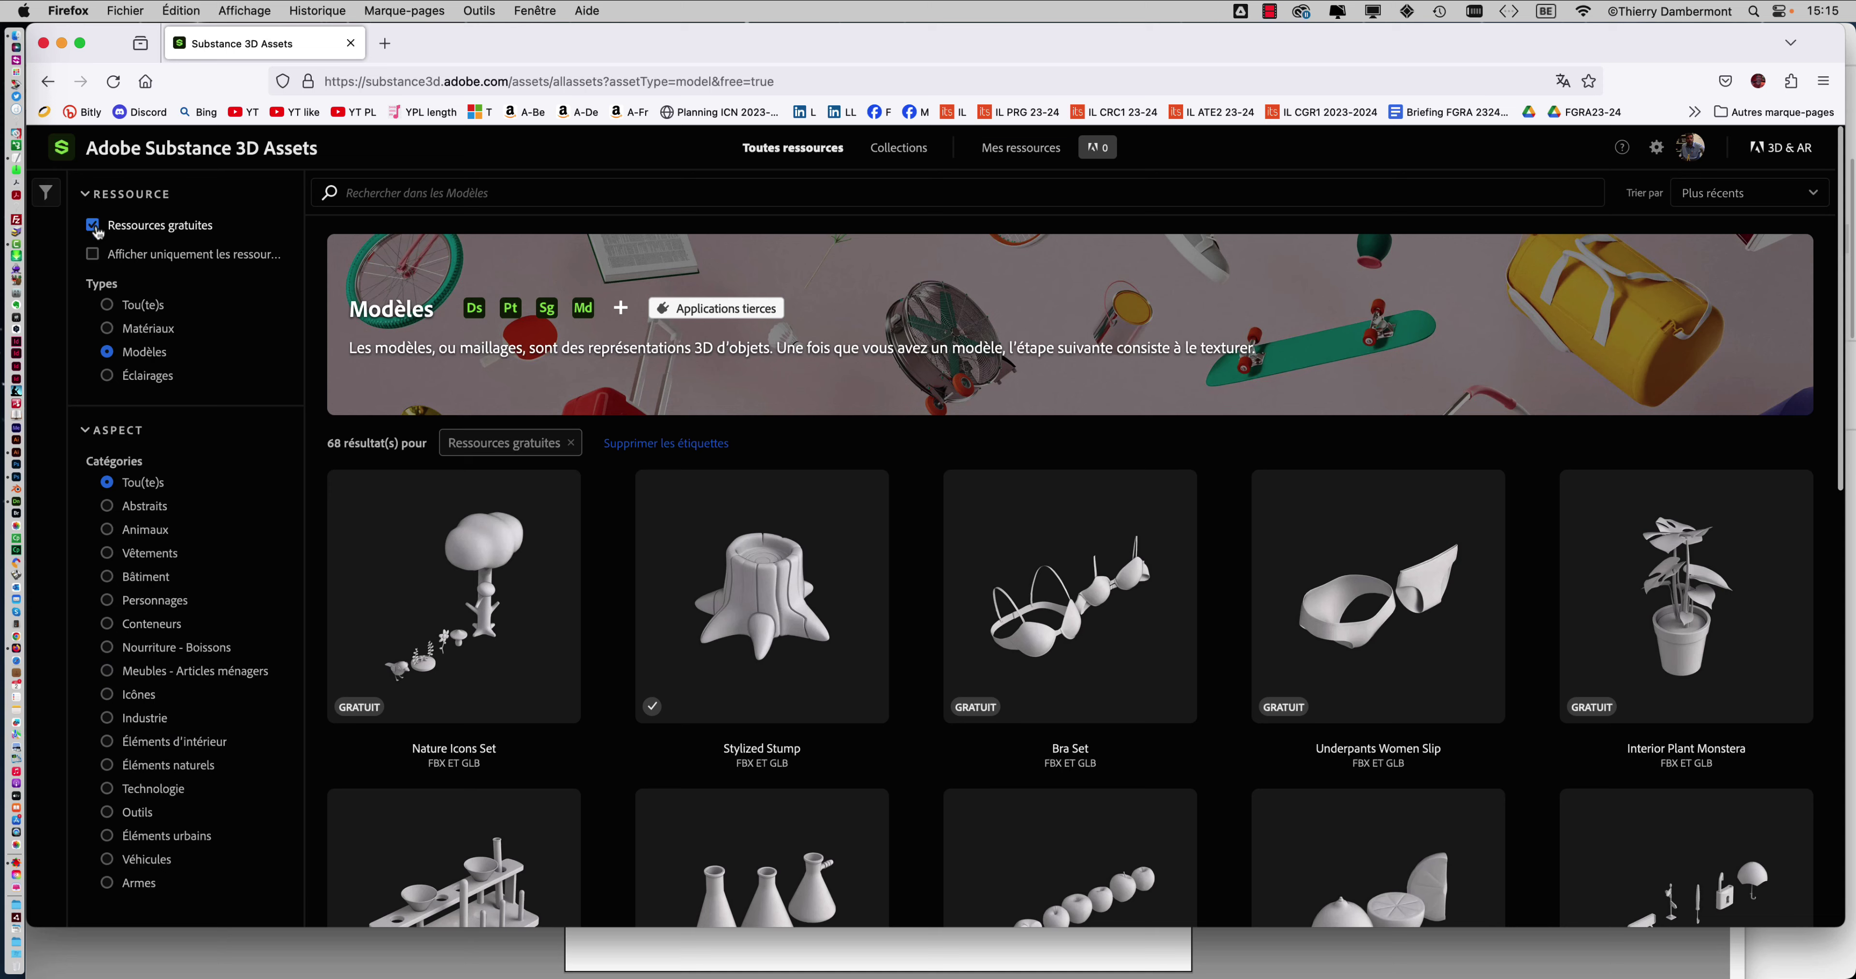
scroll(737, 513, down, 5)
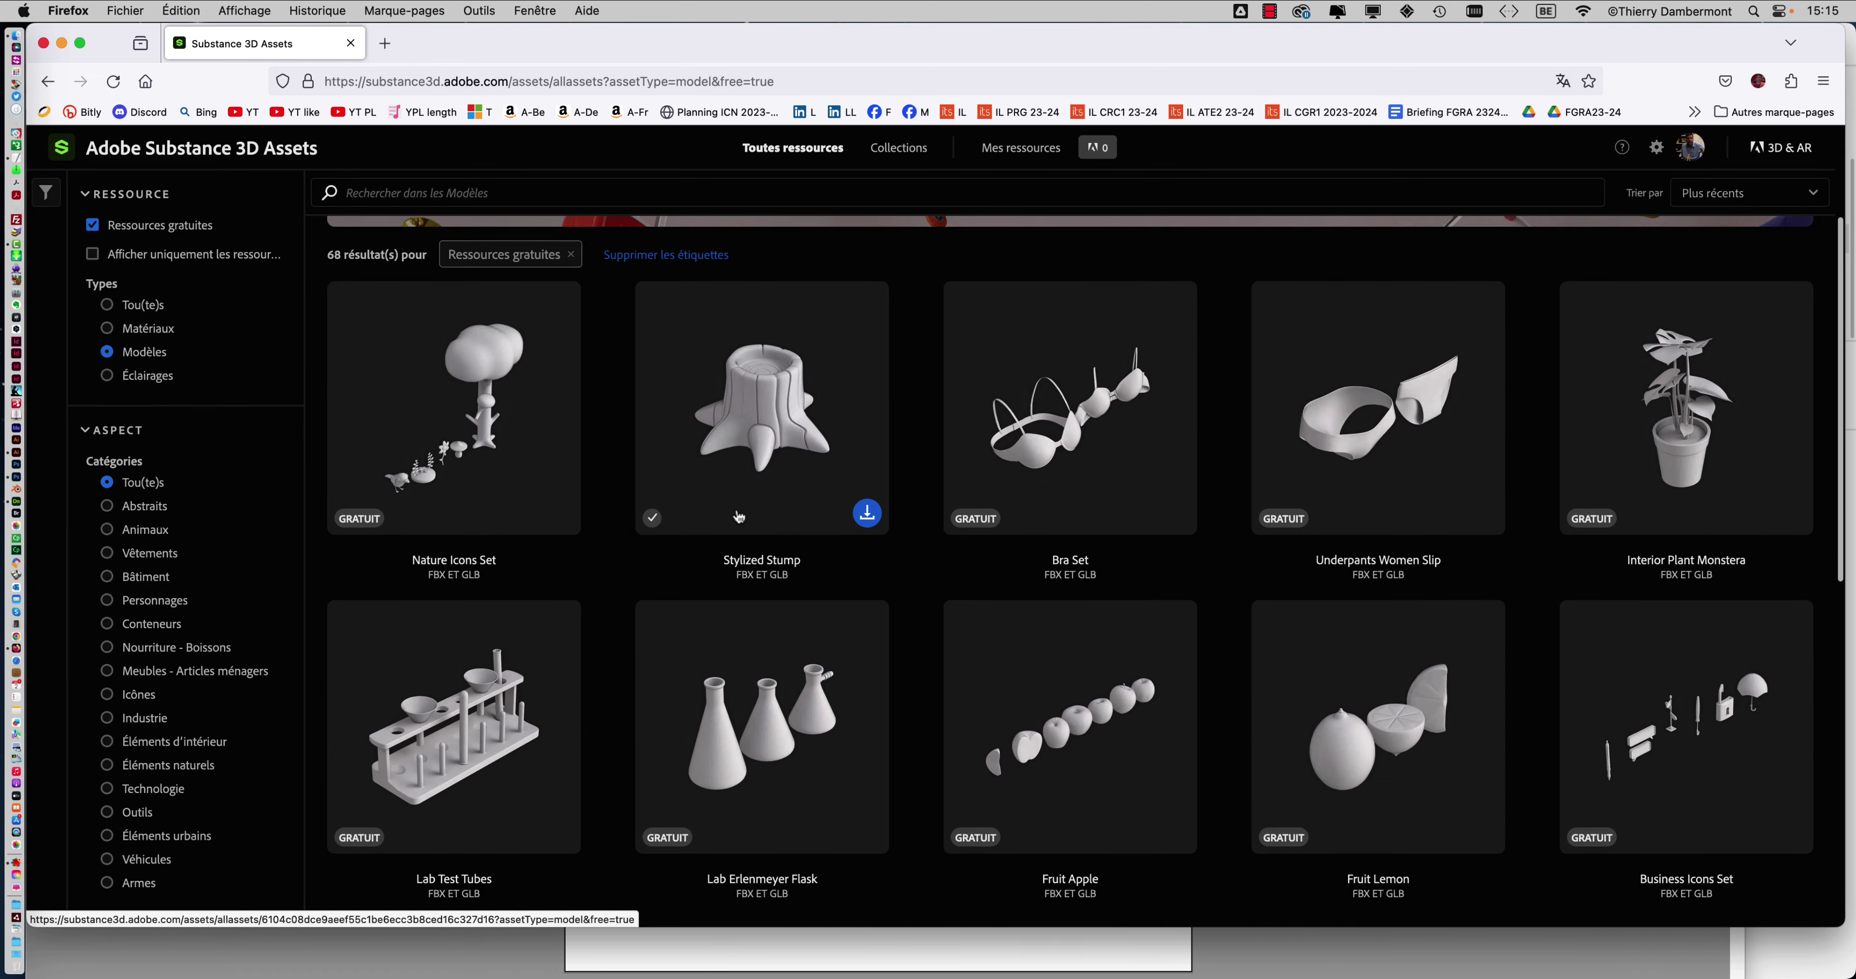
scroll(737, 512, down, 4)
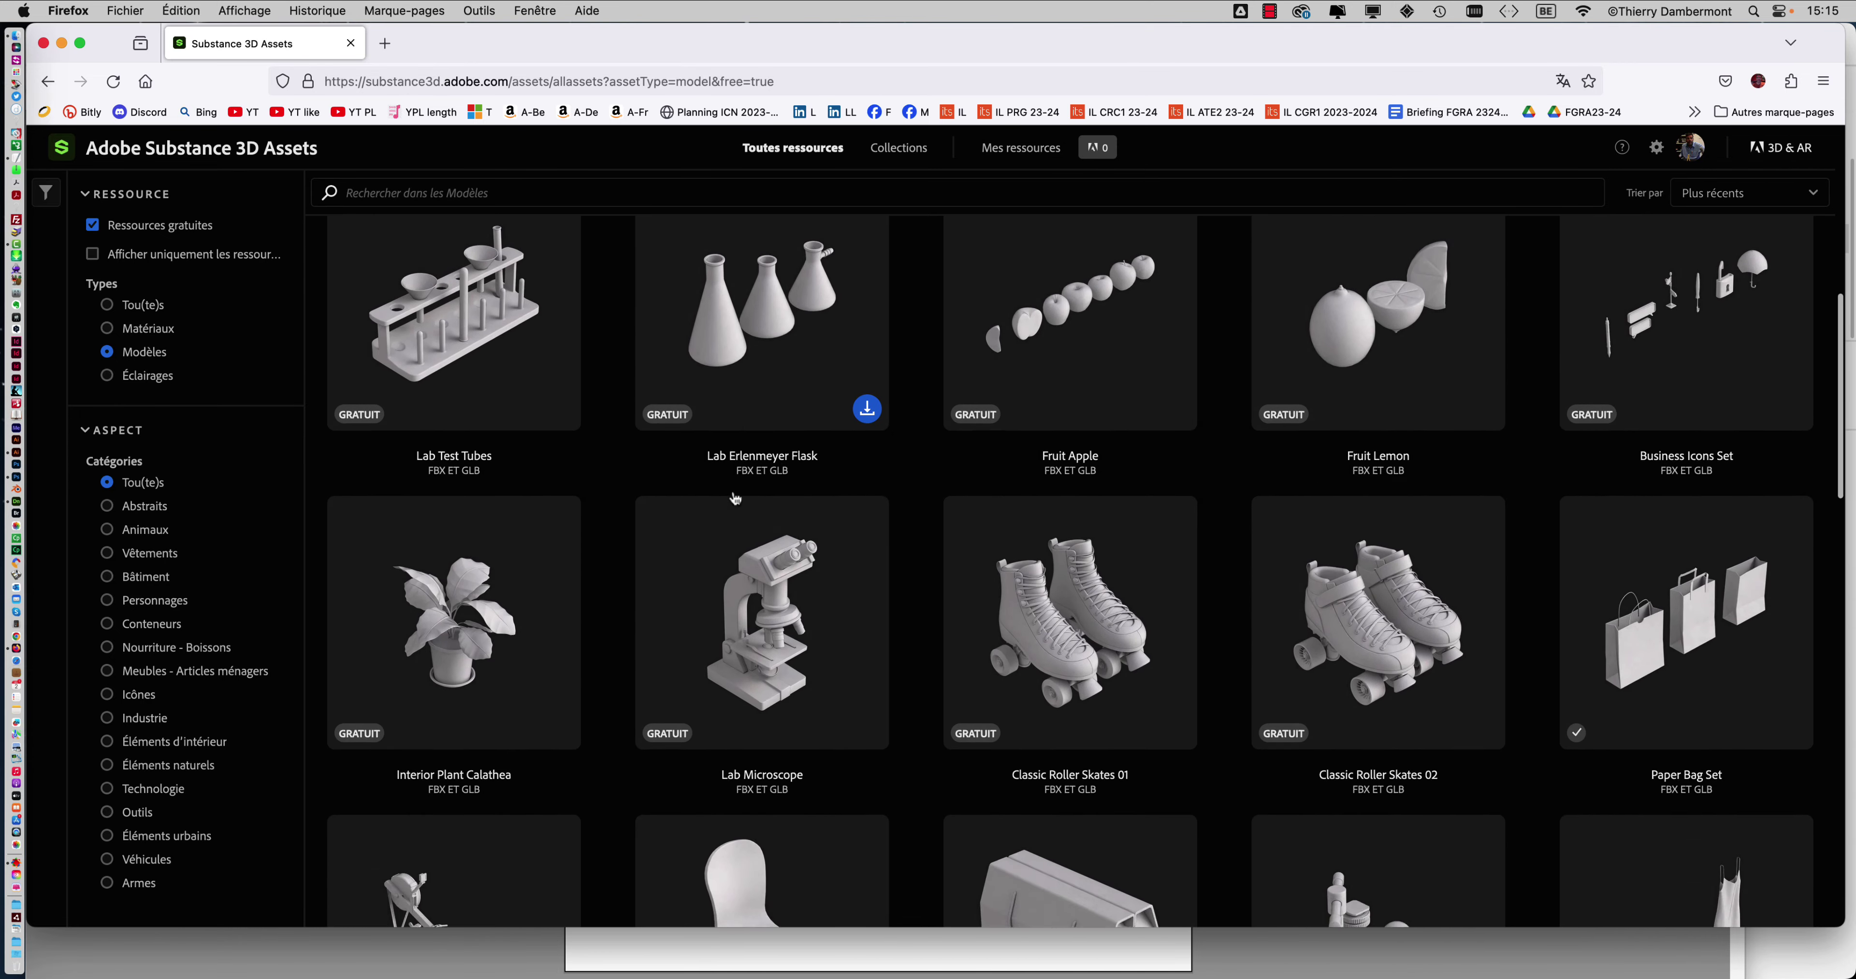
scroll(734, 497, down, 2)
scroll(733, 493, down, 2)
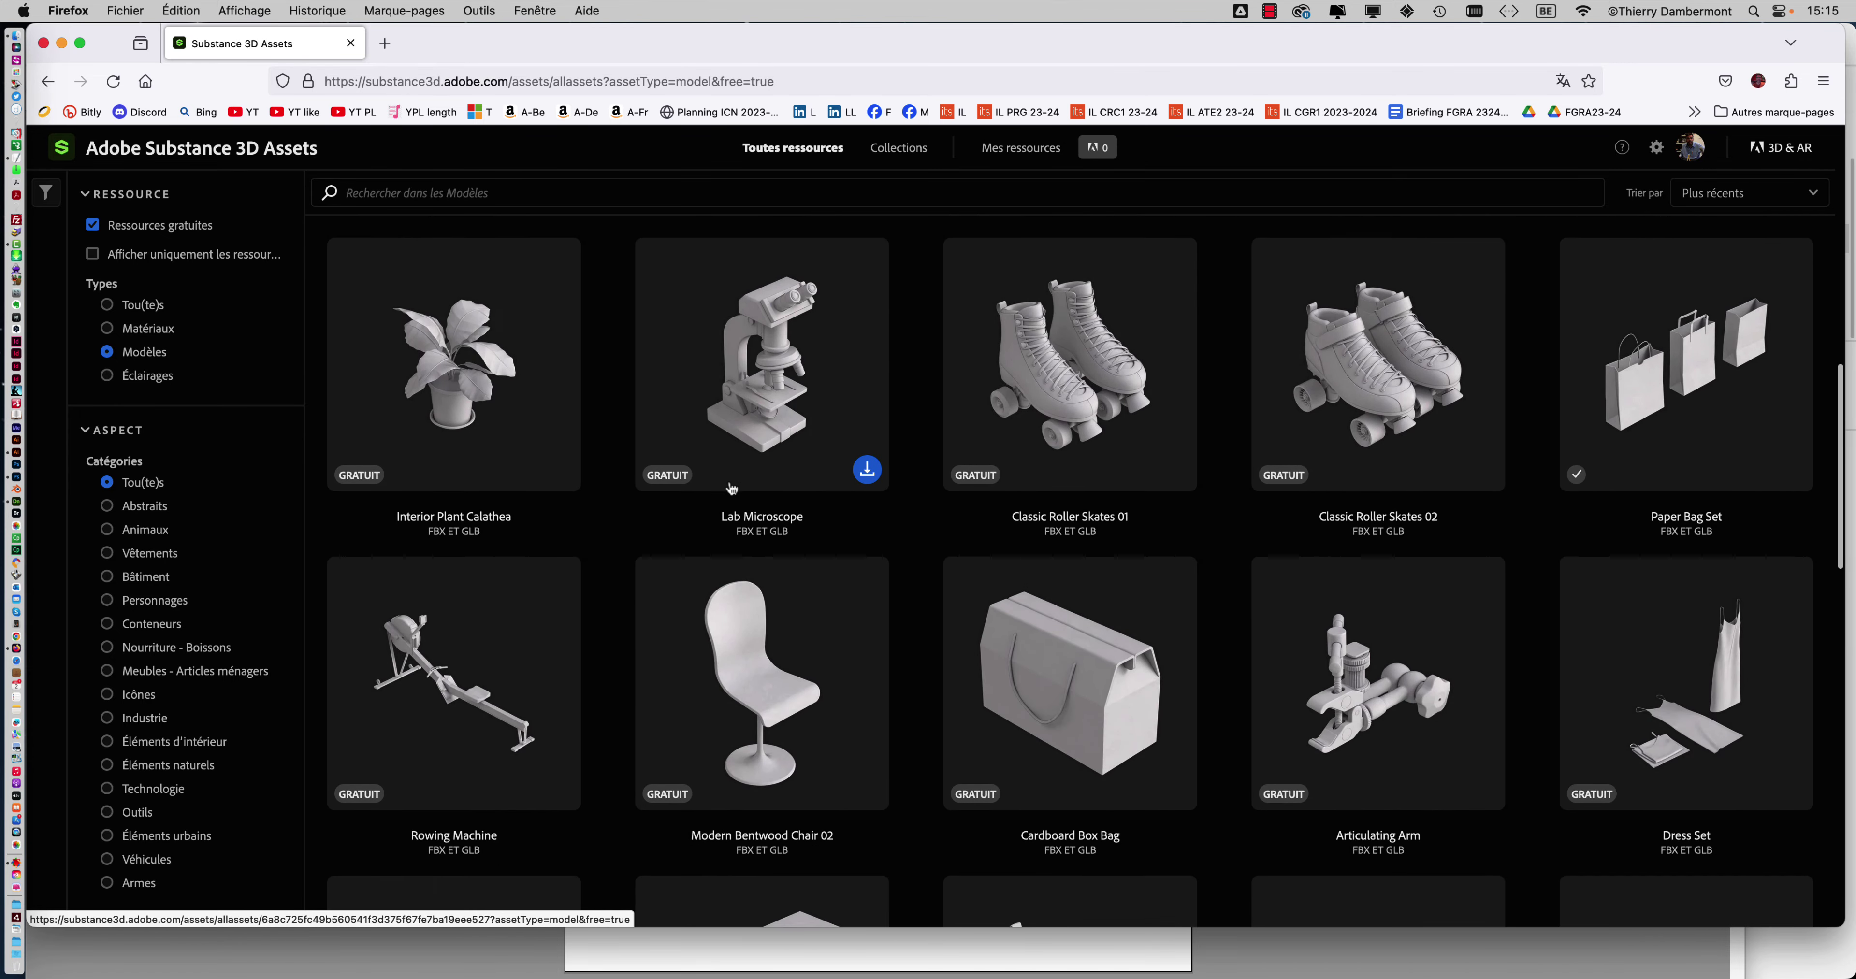
scroll(732, 489, down, 2)
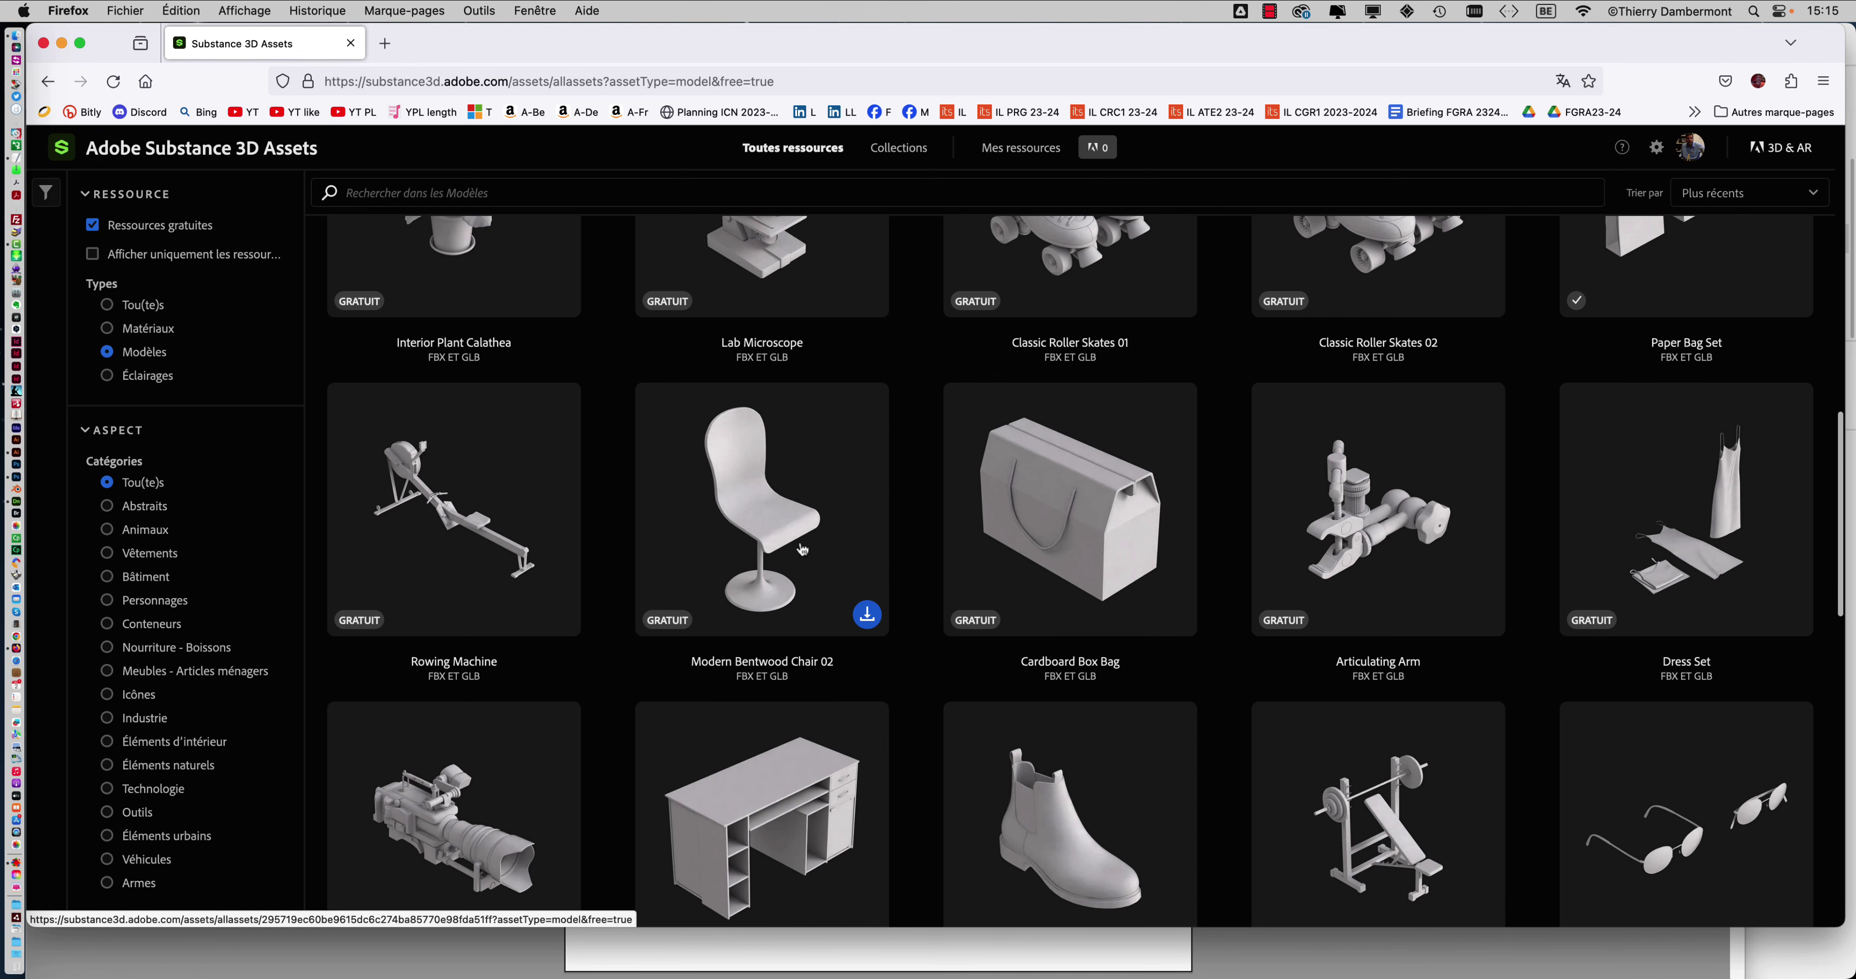
- Open Modern Bentwood Chair 02 and download it in FBX format
click(746, 495)
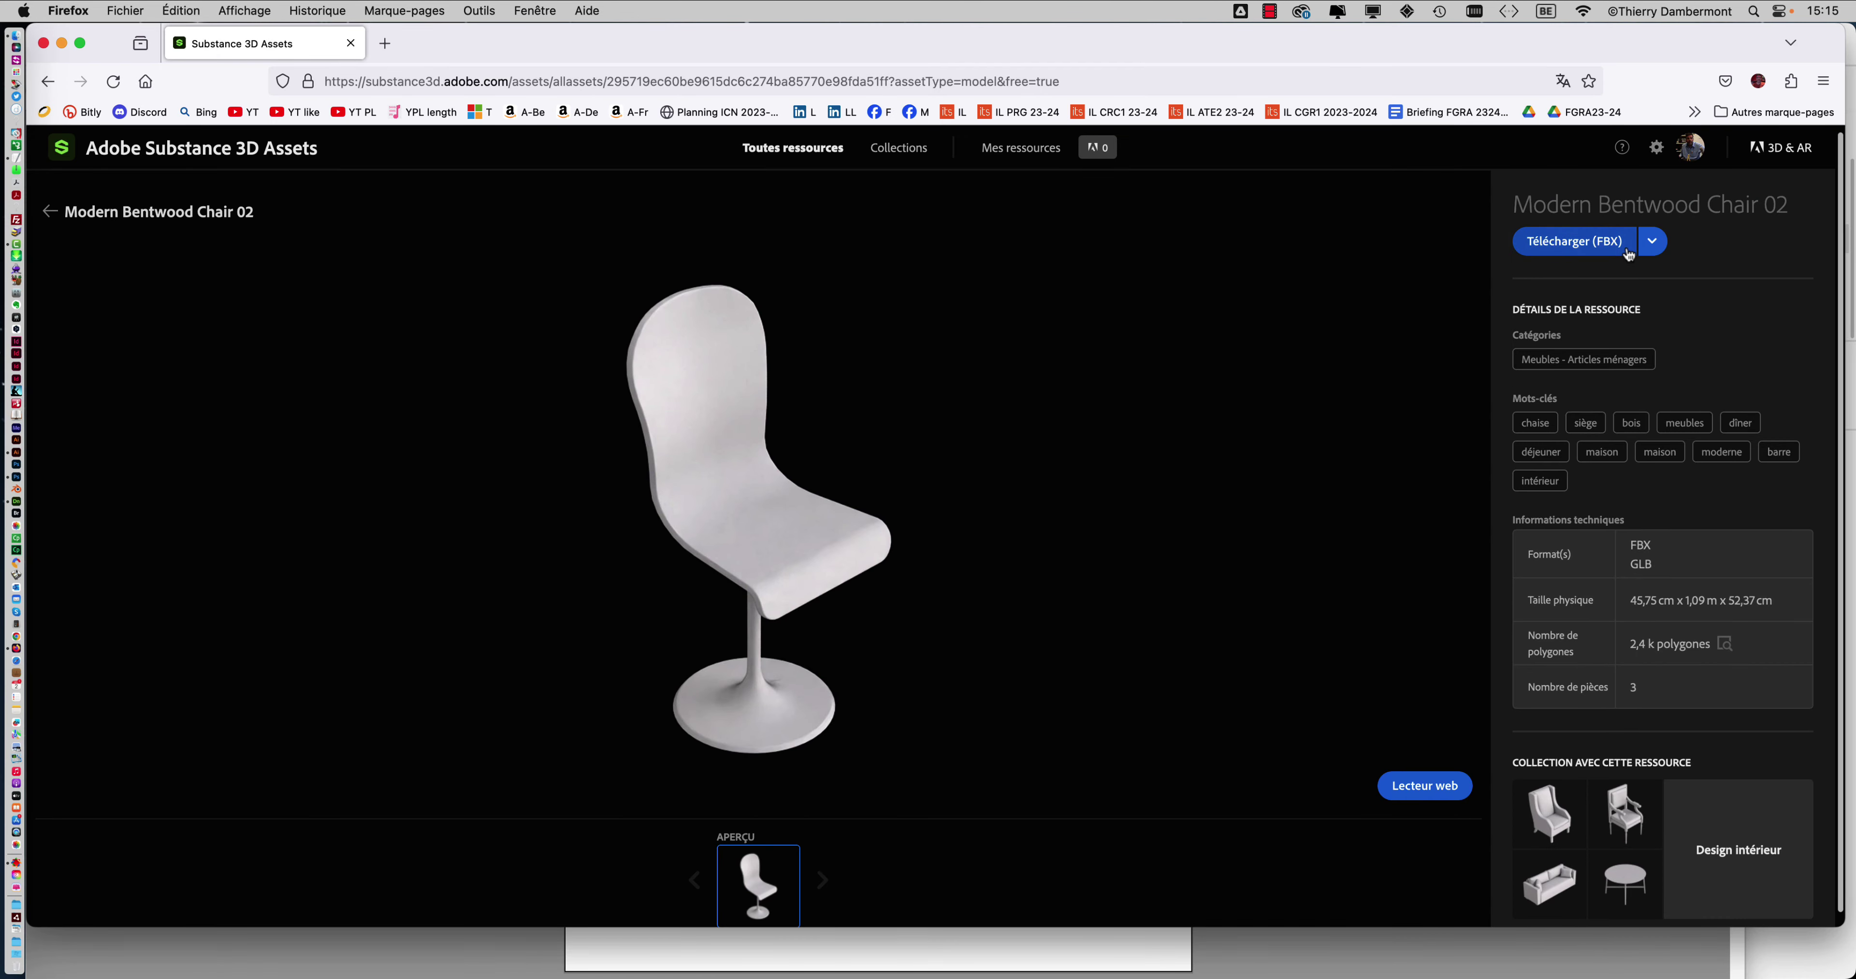
click(1653, 246)
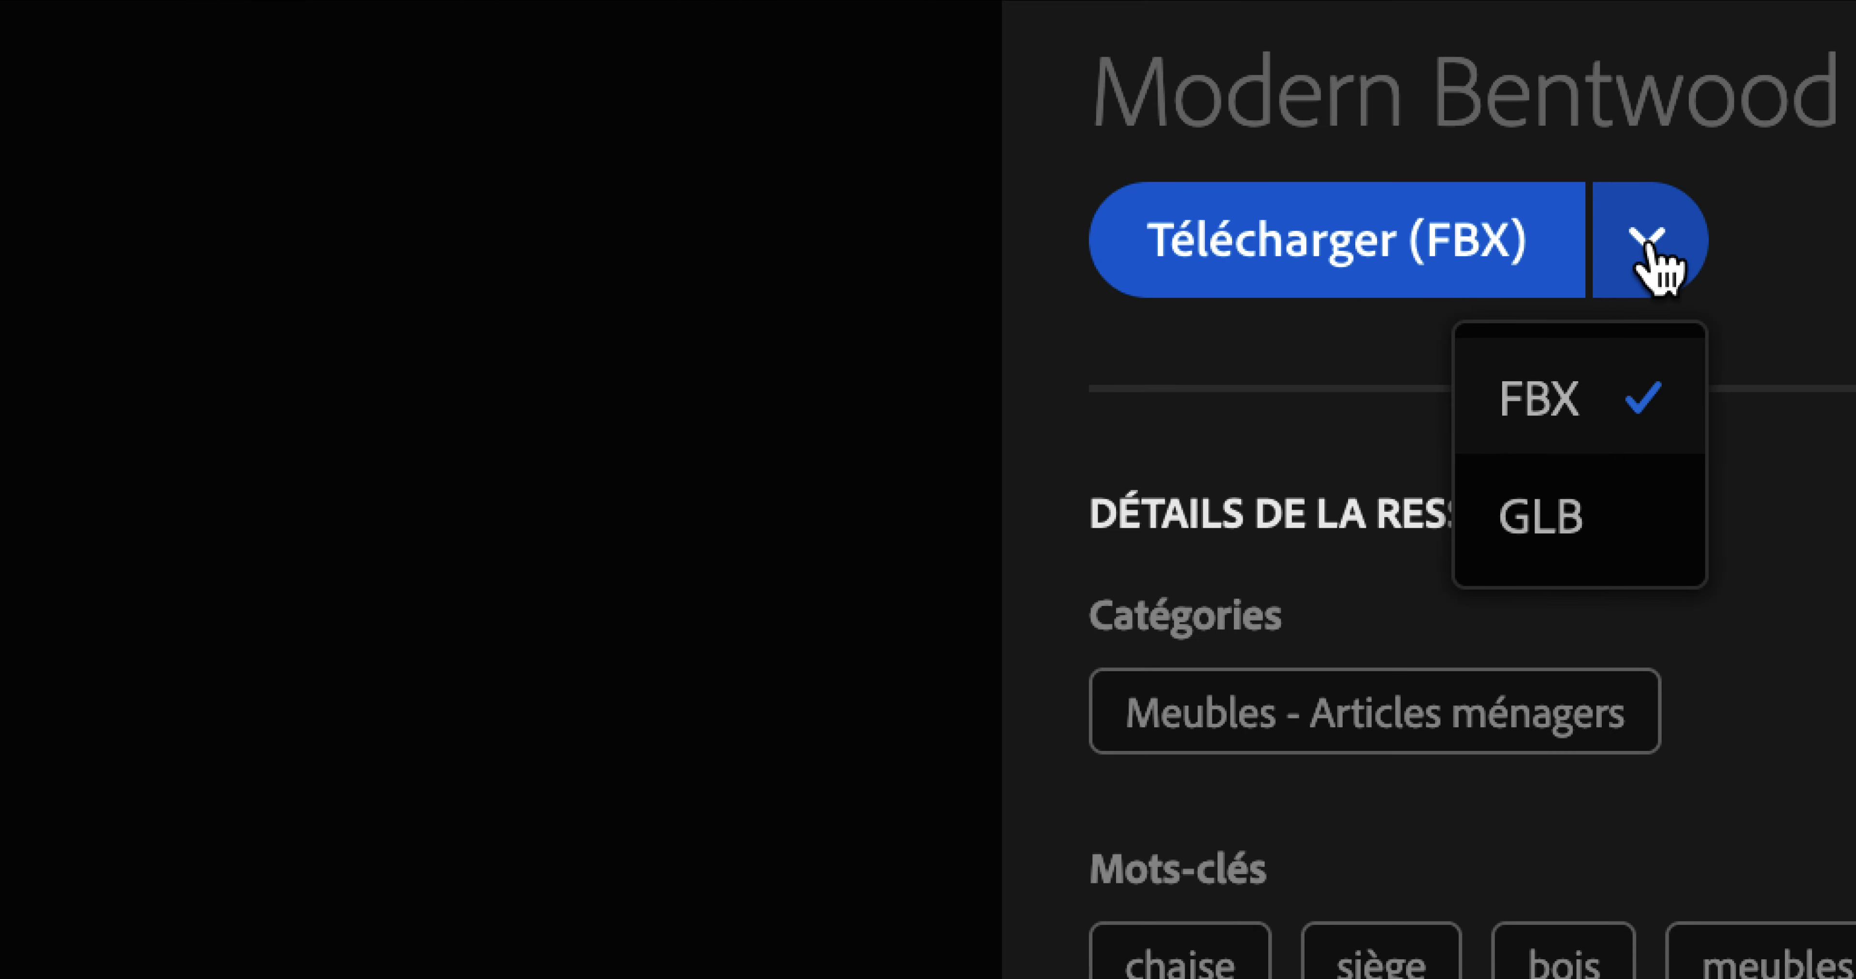
click(1607, 244)
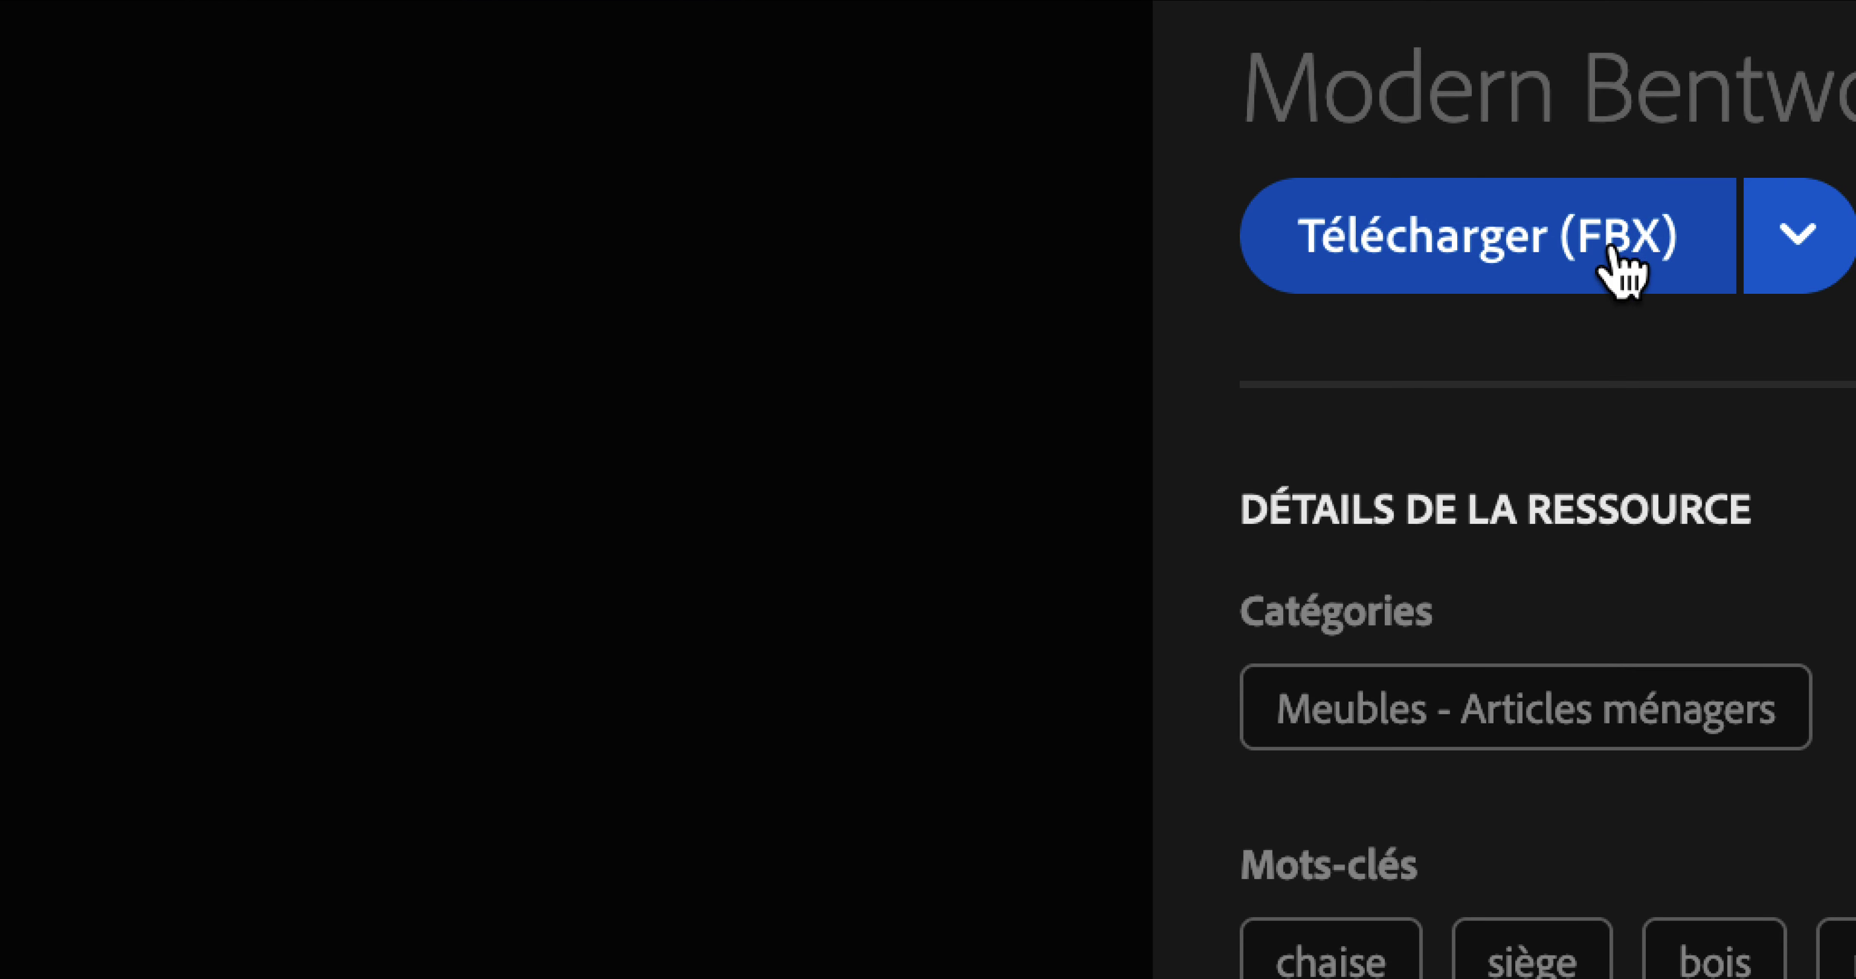
click(1611, 250)
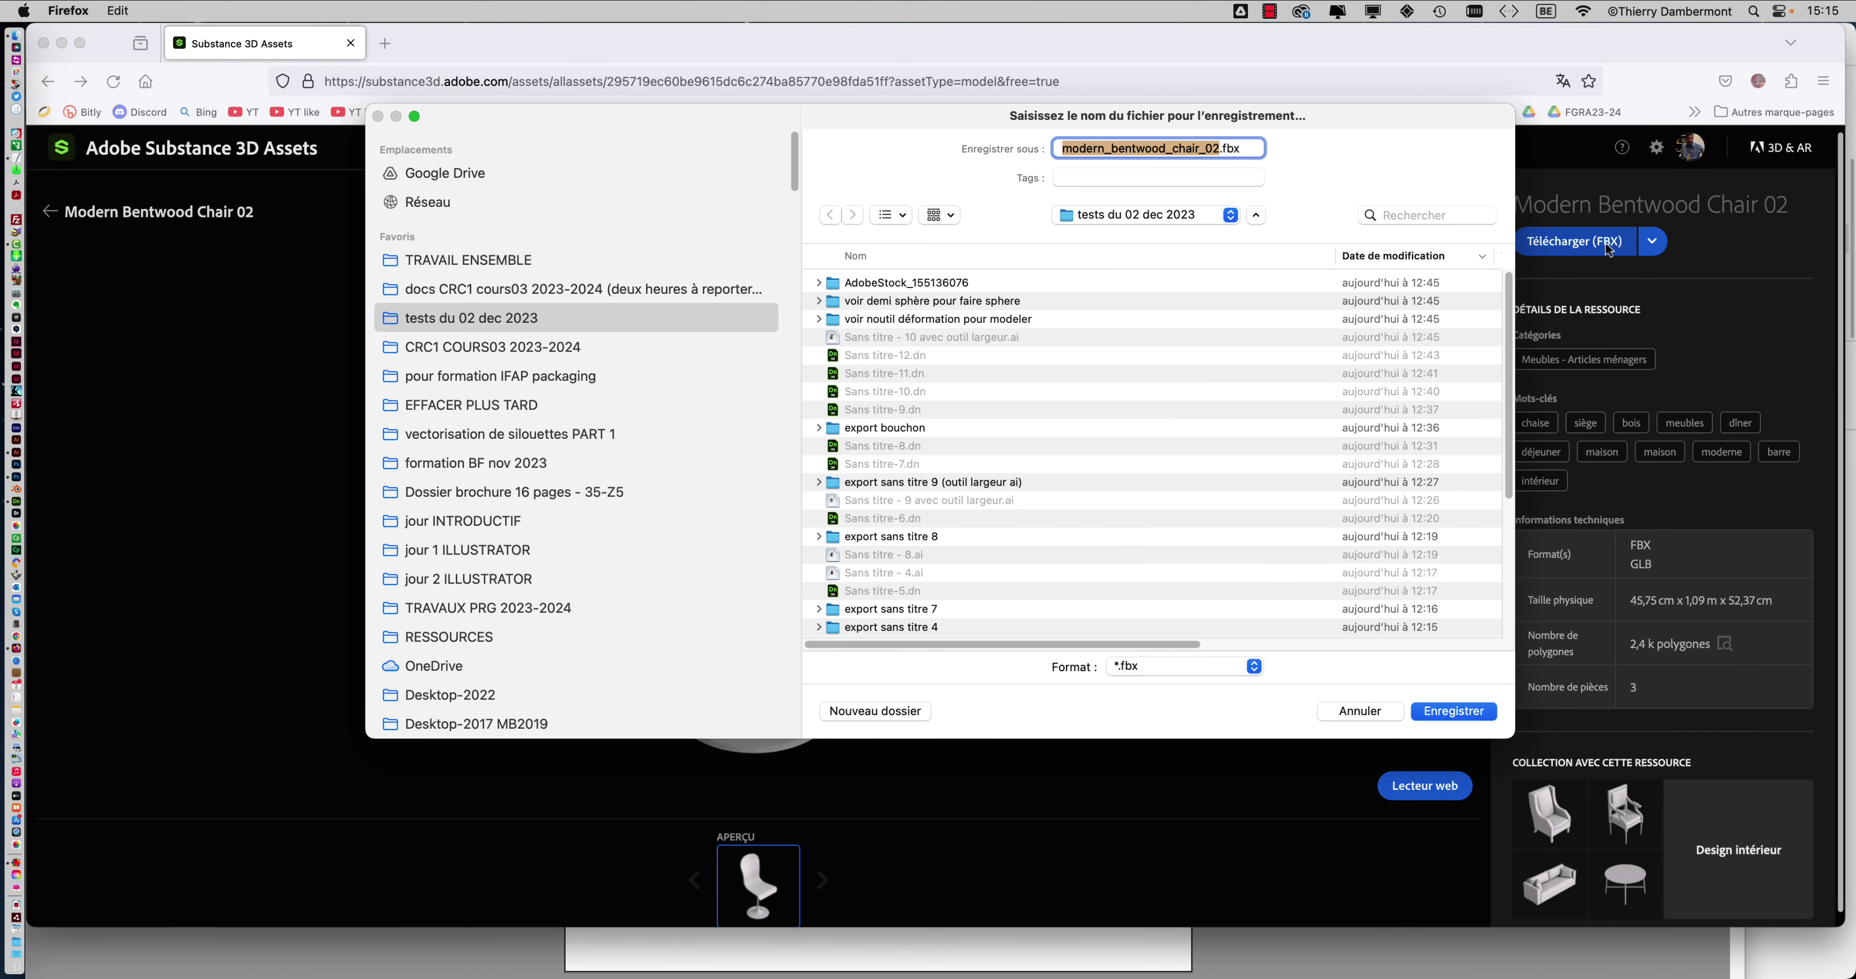
- Create a 'modèles téléchargés' folder in TRAVAIL ENSEMBLE and save modern_bentwood_chair_02.fbx there
click(470, 263)
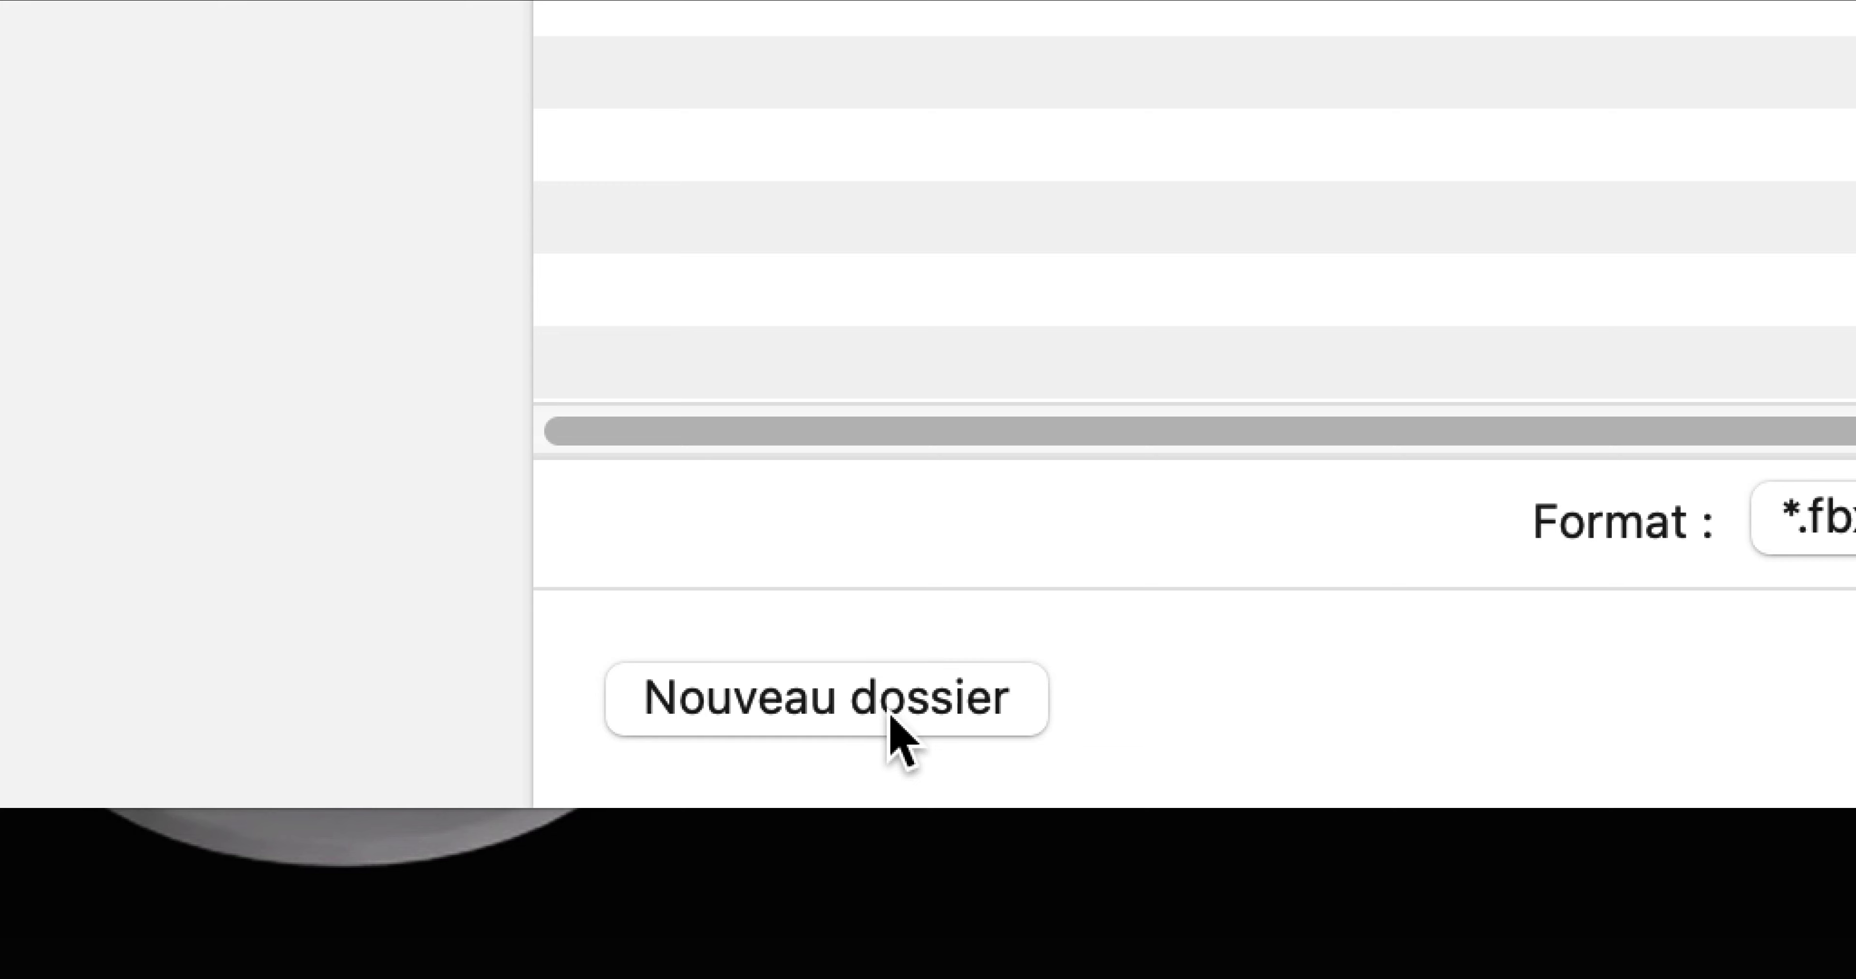
click(889, 715)
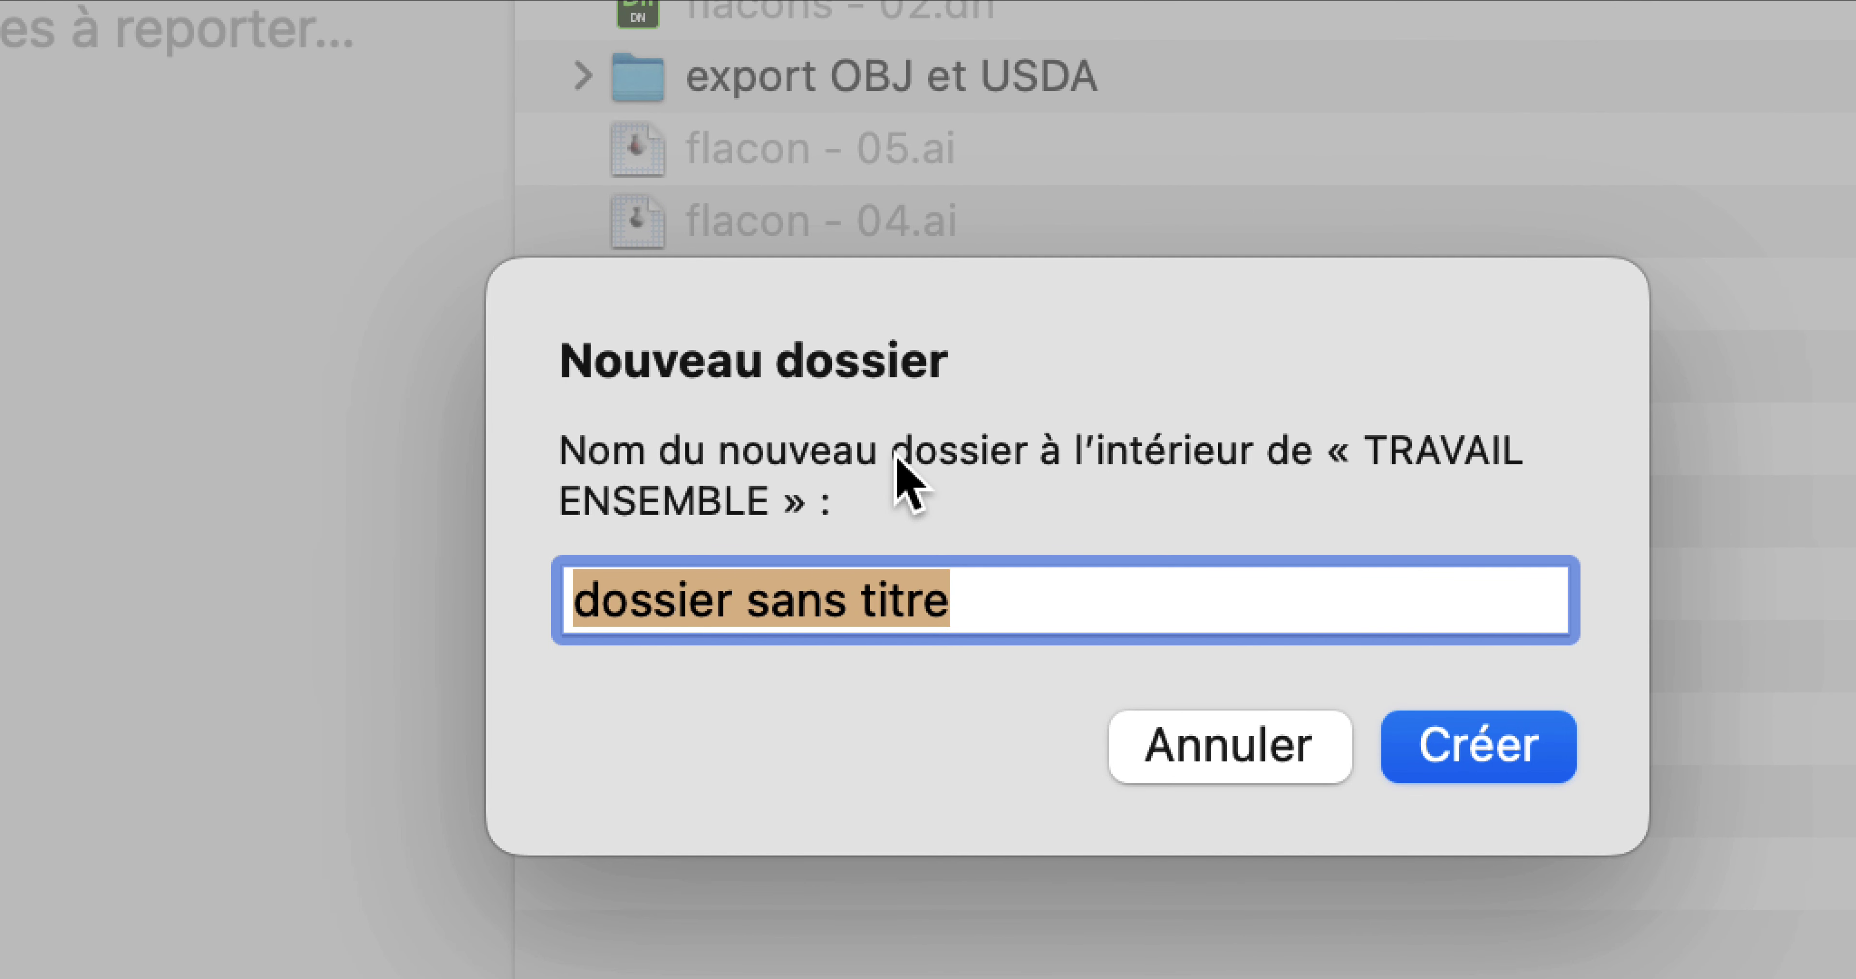
text(mod)
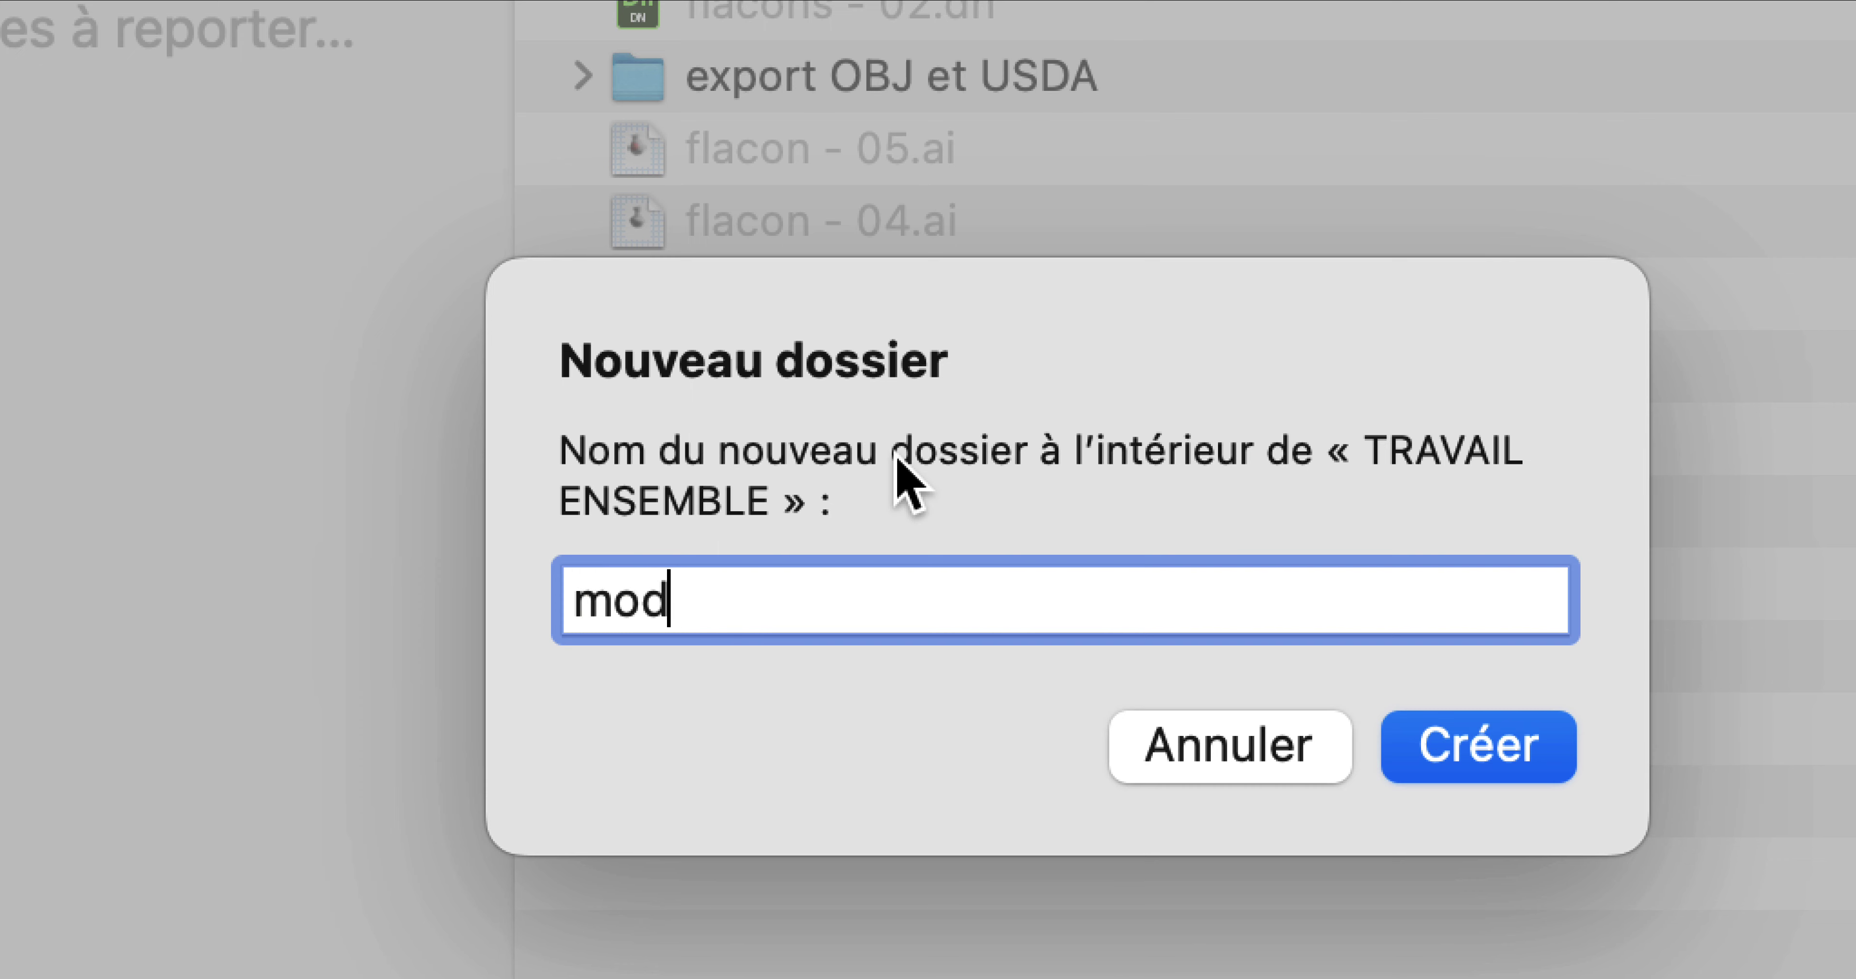
text(èles téléchargés)
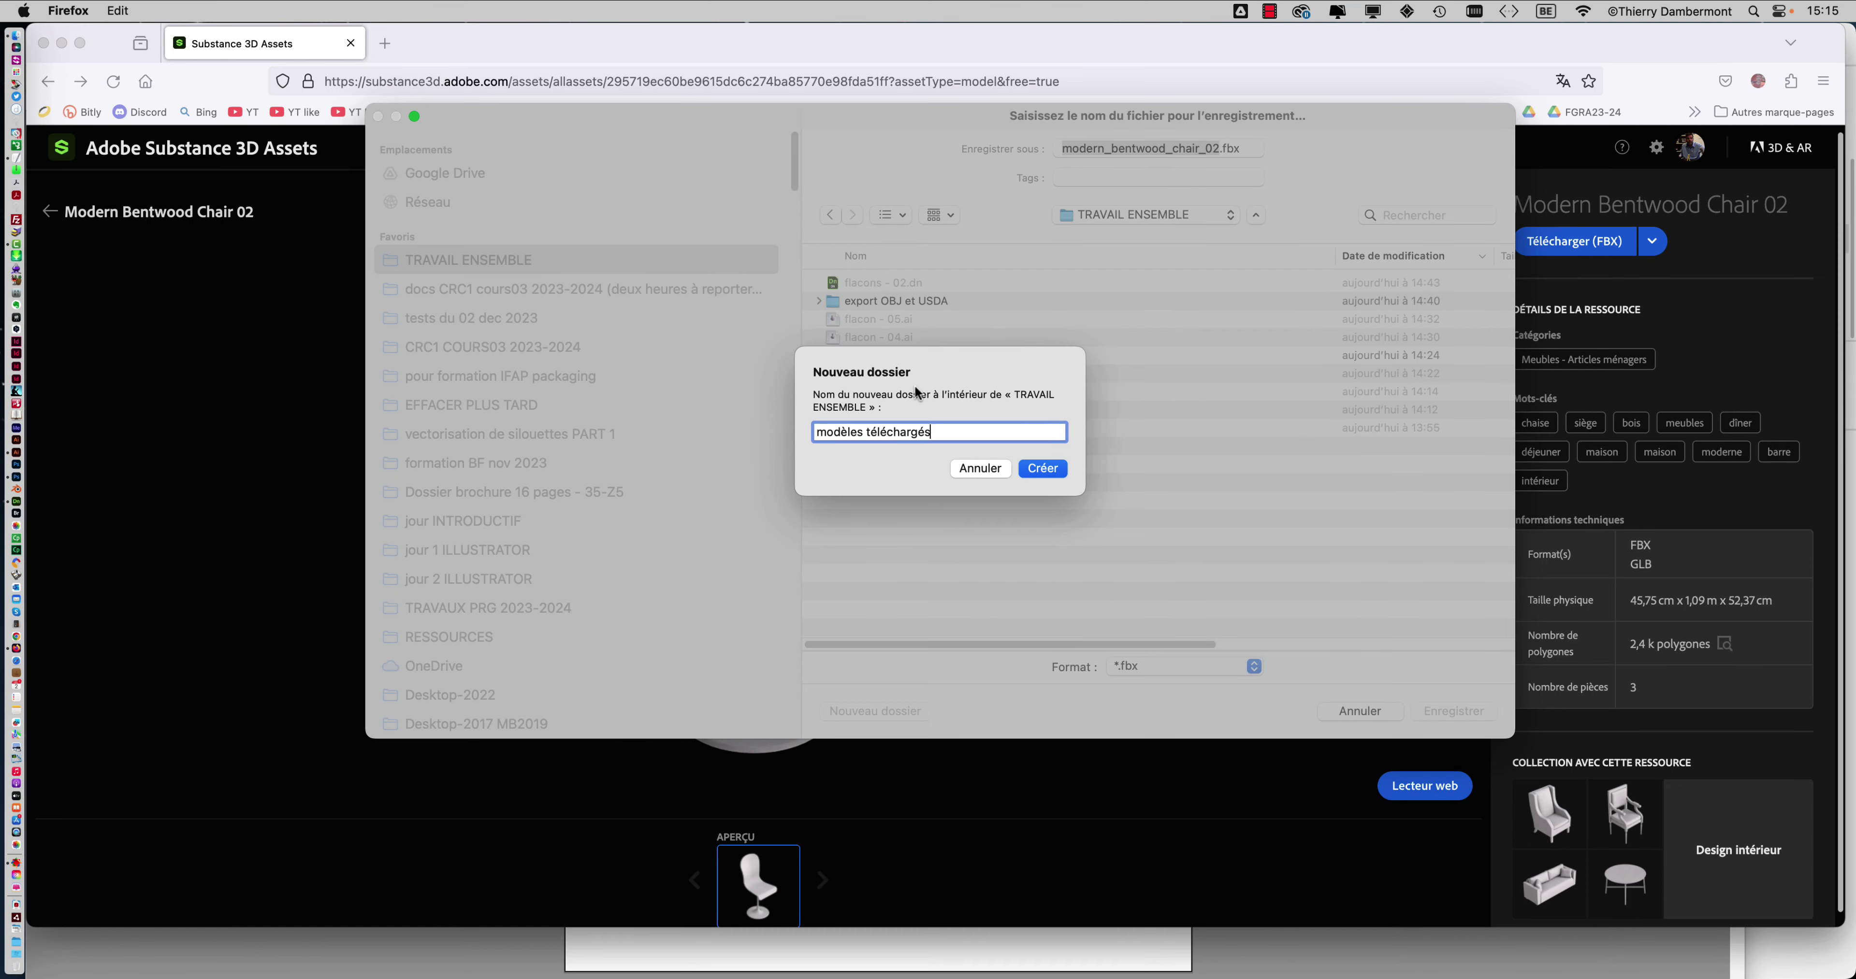
click(1042, 464)
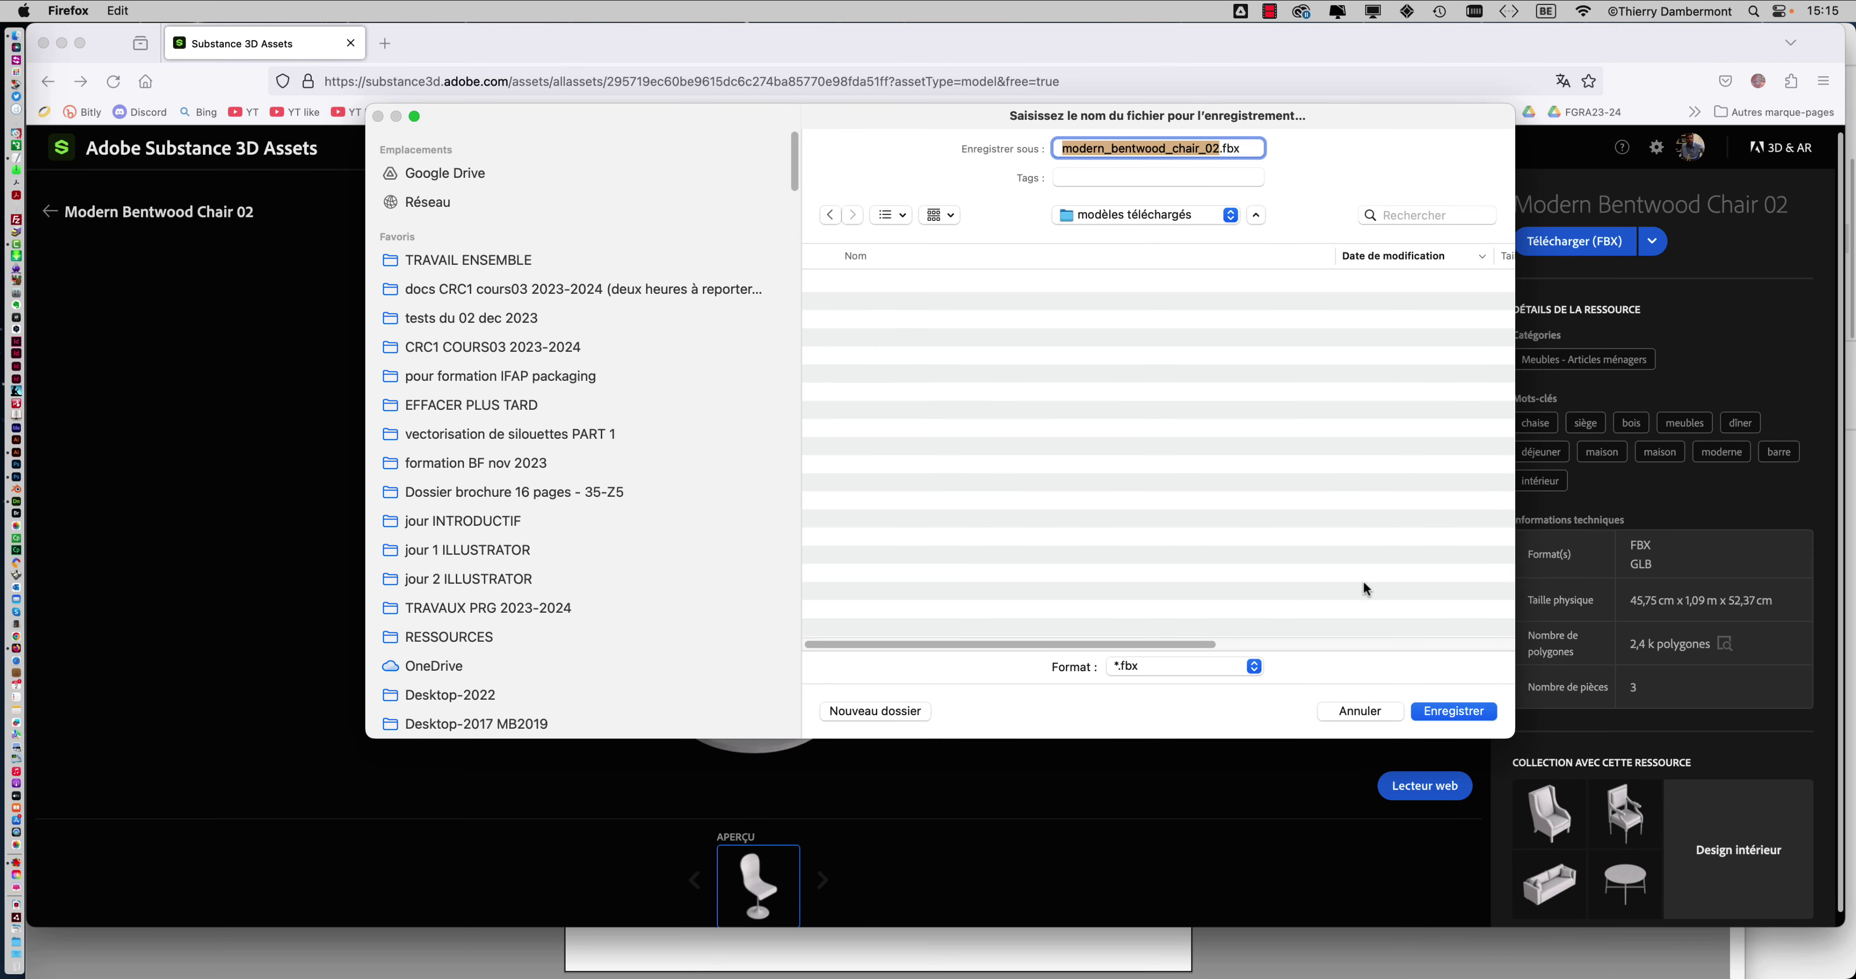
click(1450, 710)
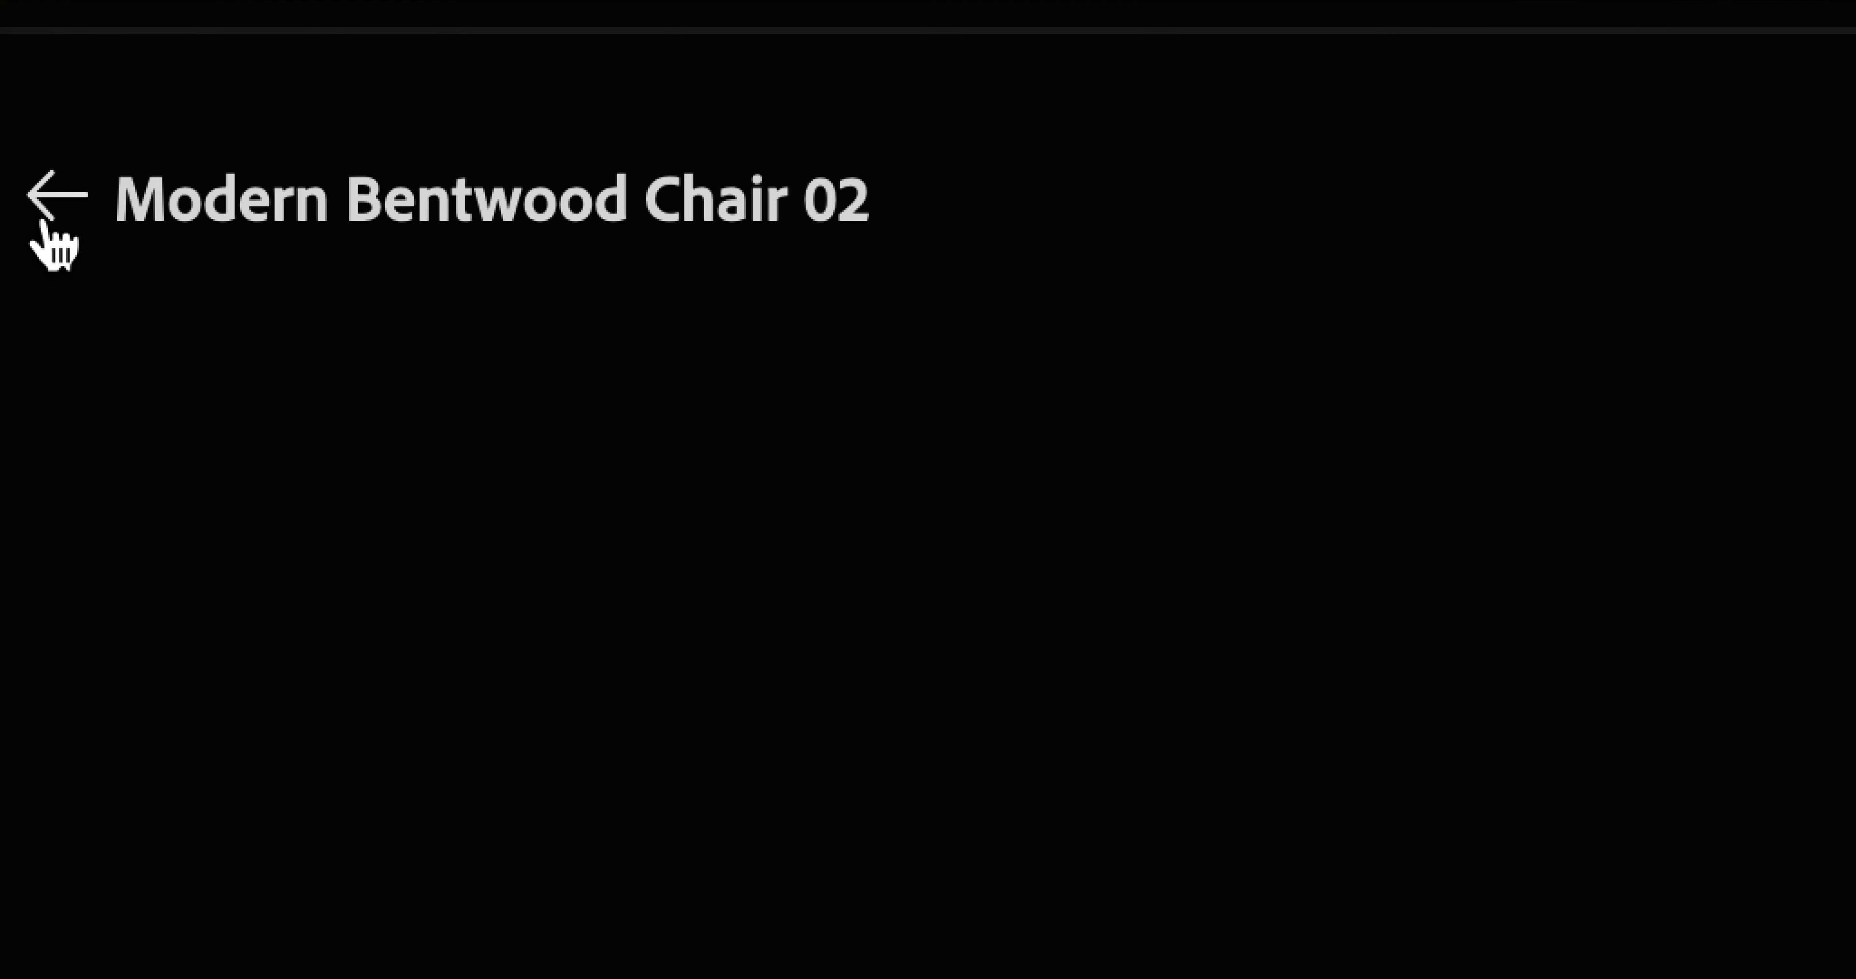
- Return to the free models listing and scroll down to Bag Backpack
click(48, 220)
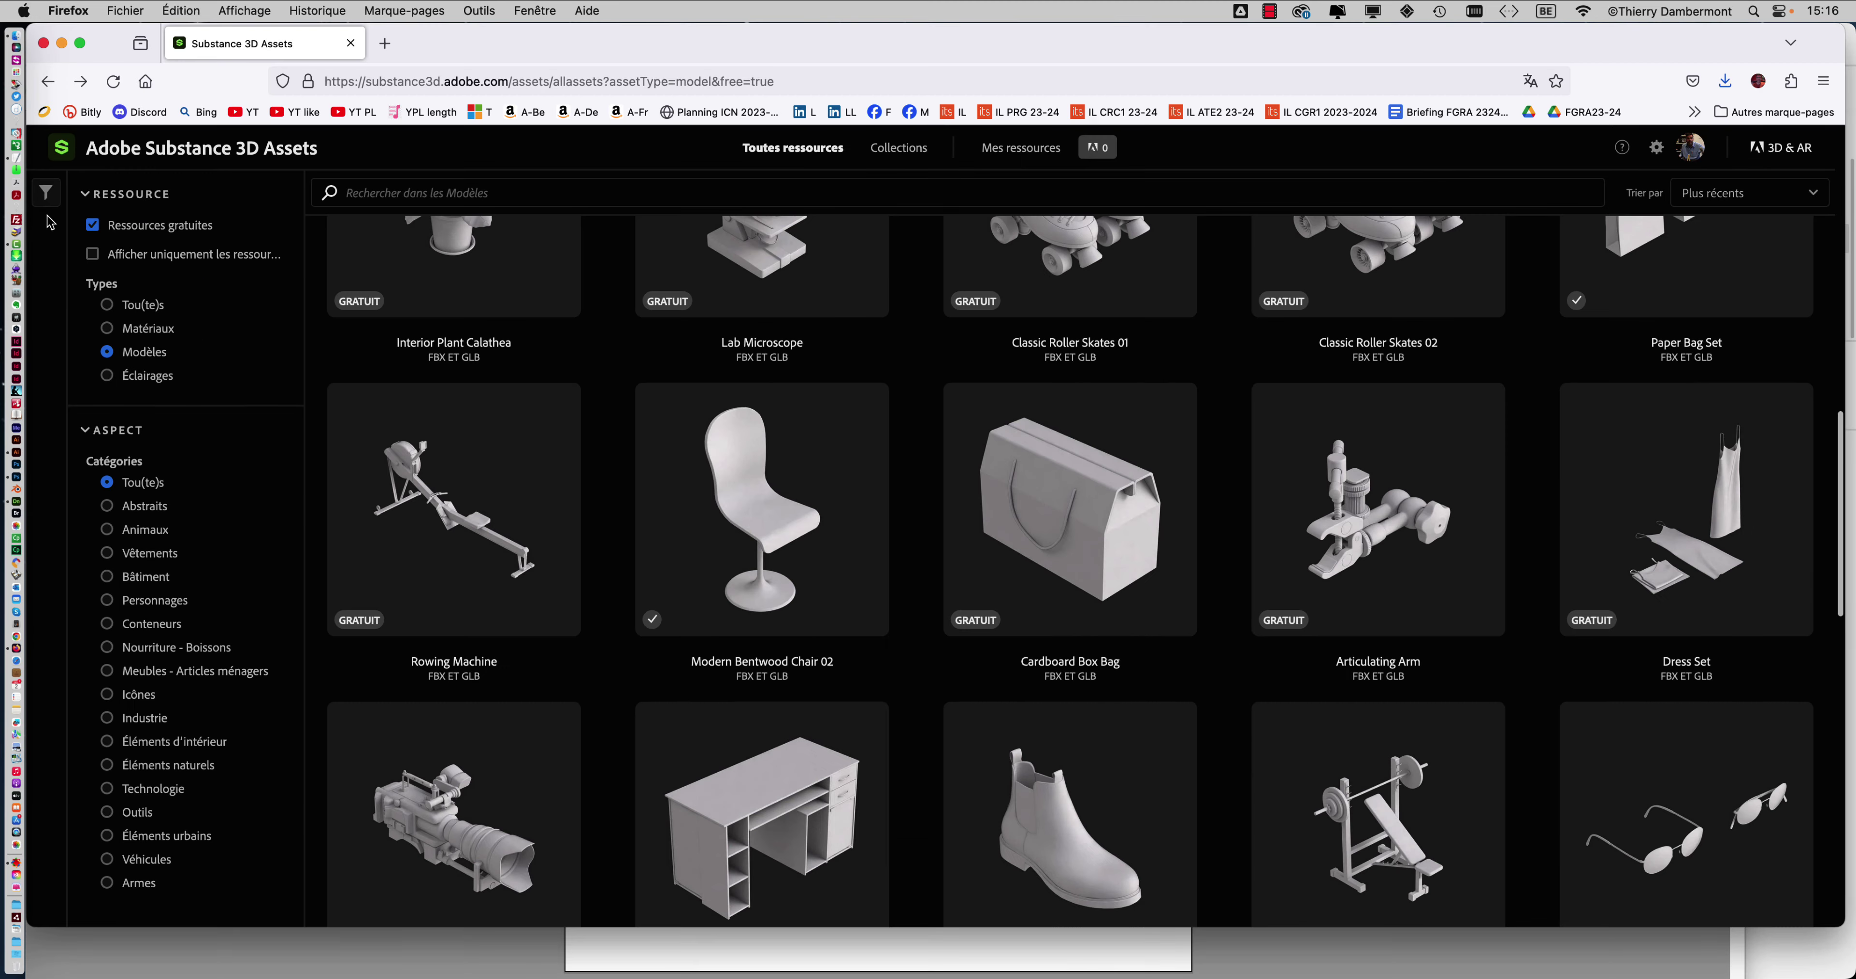
scroll(1026, 524, down, 5)
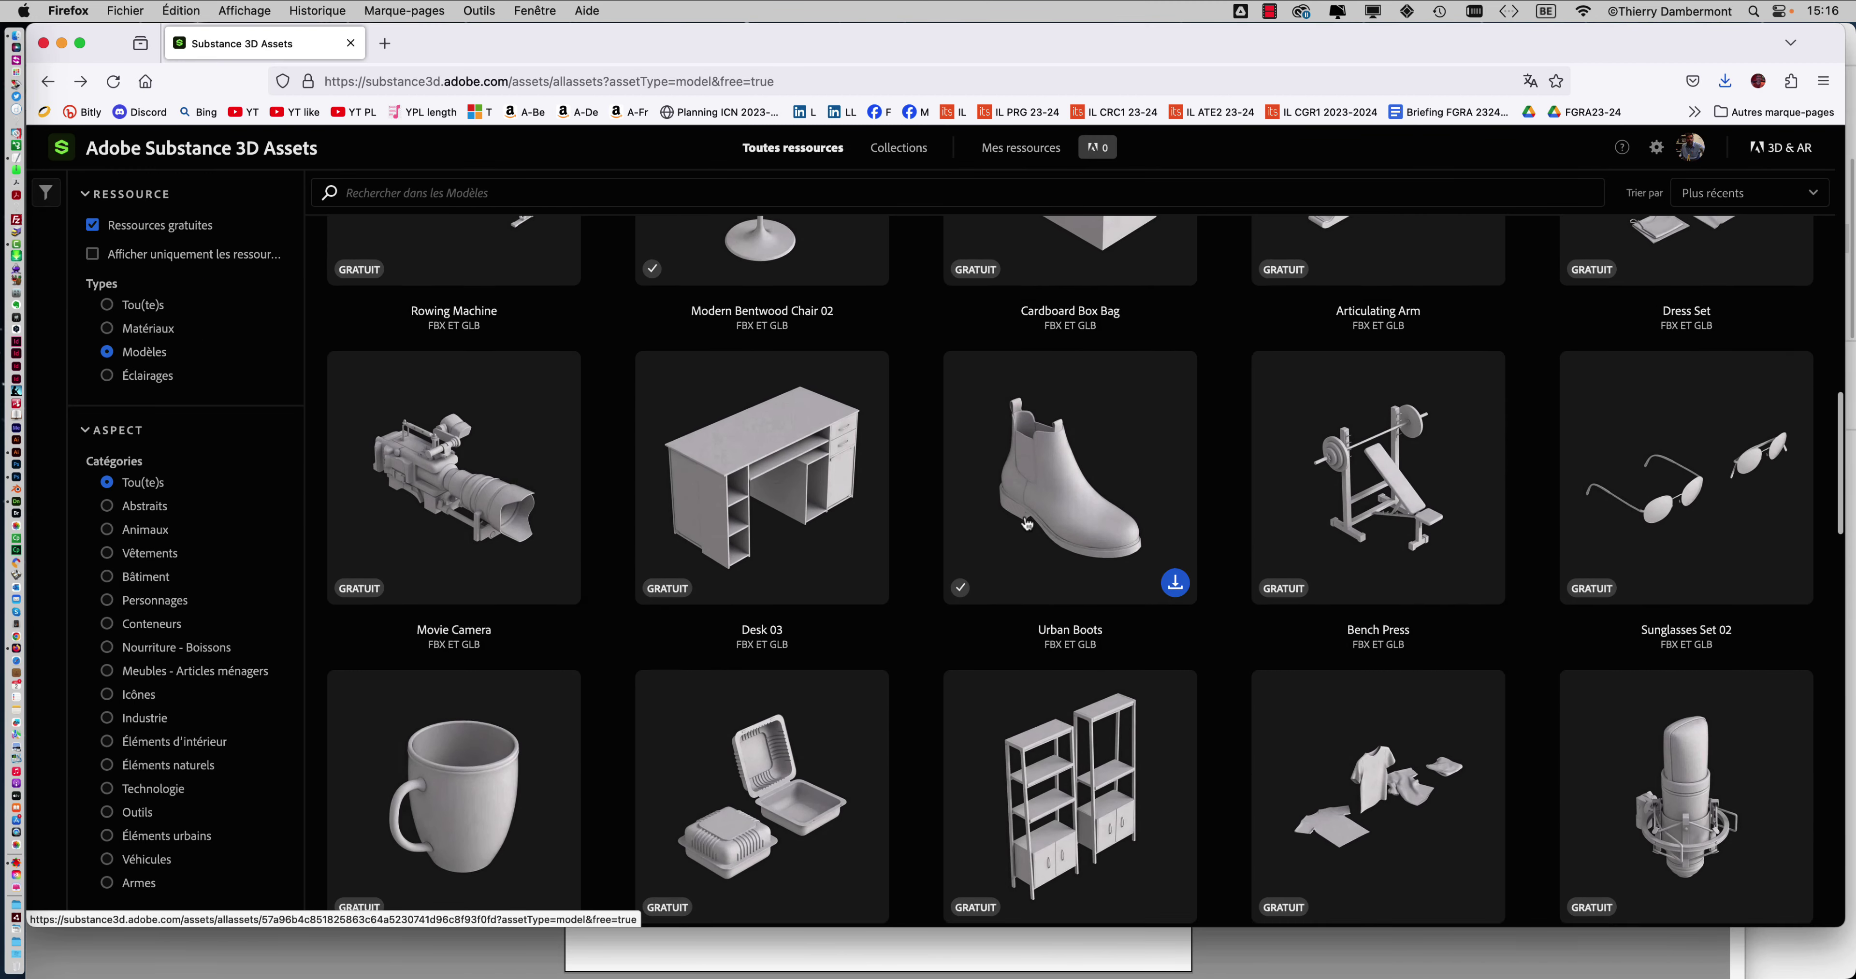
scroll(1027, 524, down, 3)
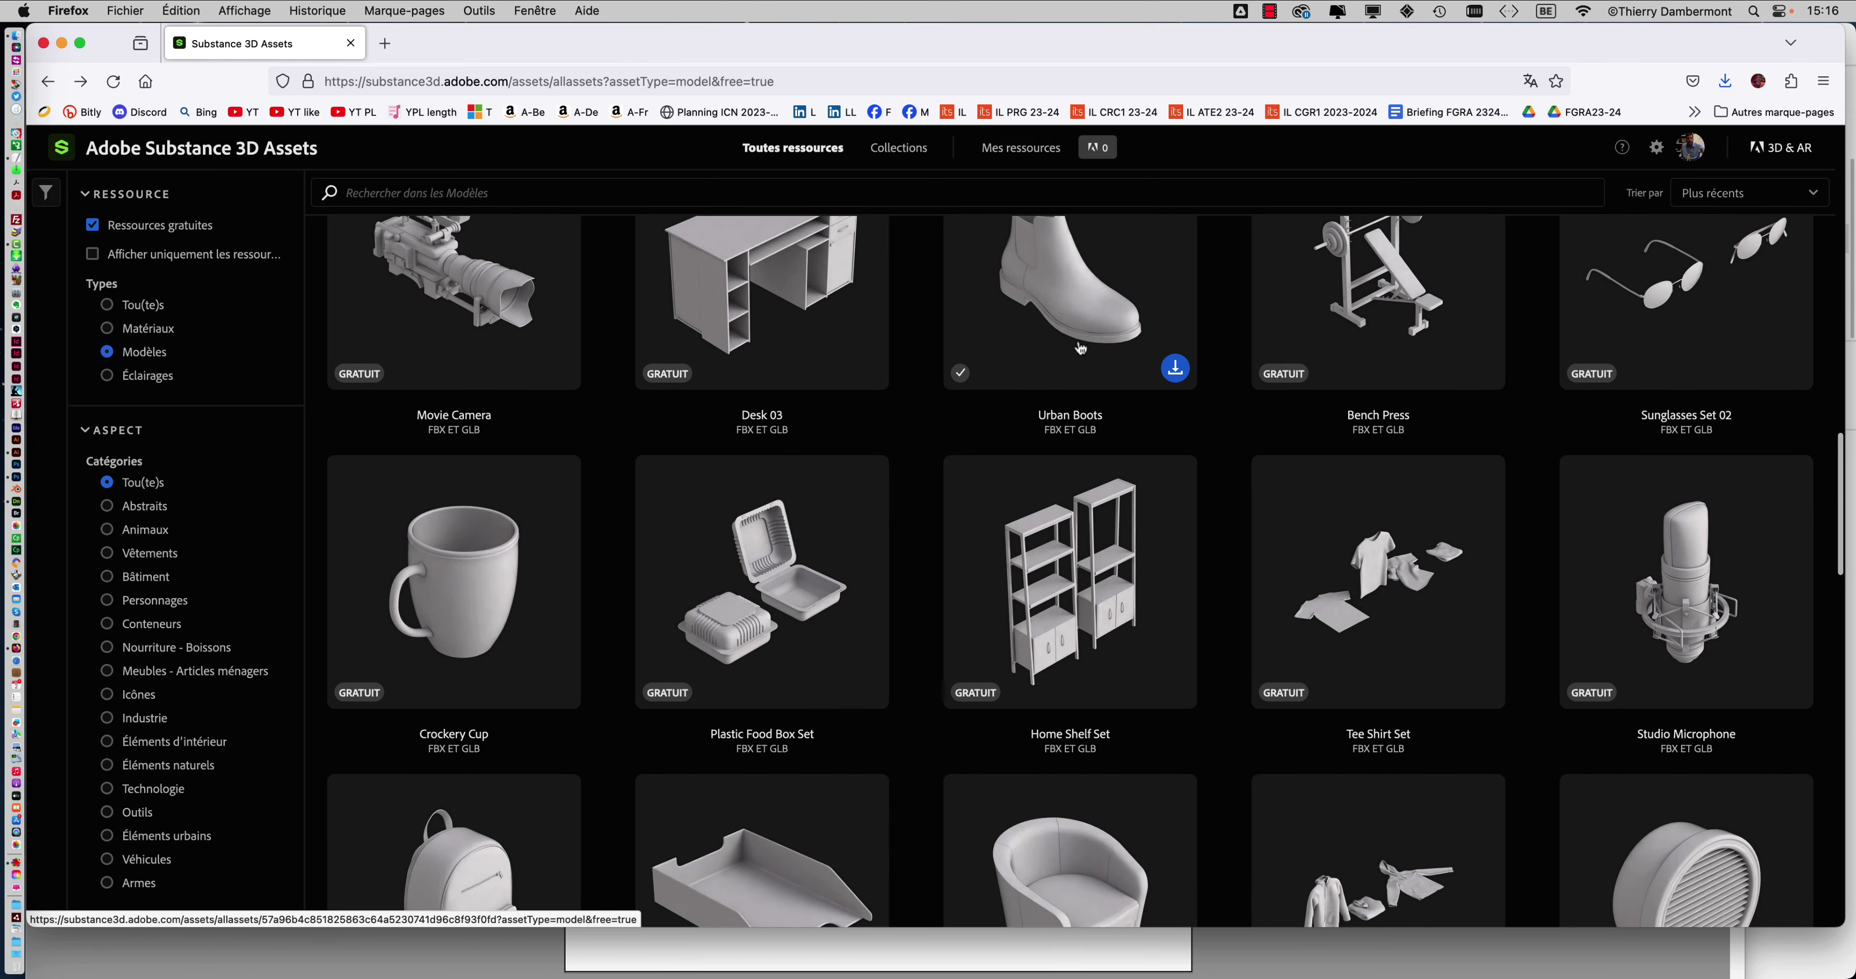
scroll(1080, 349, down, 3)
scroll(1077, 356, down, 1)
scroll(1075, 363, down, 2)
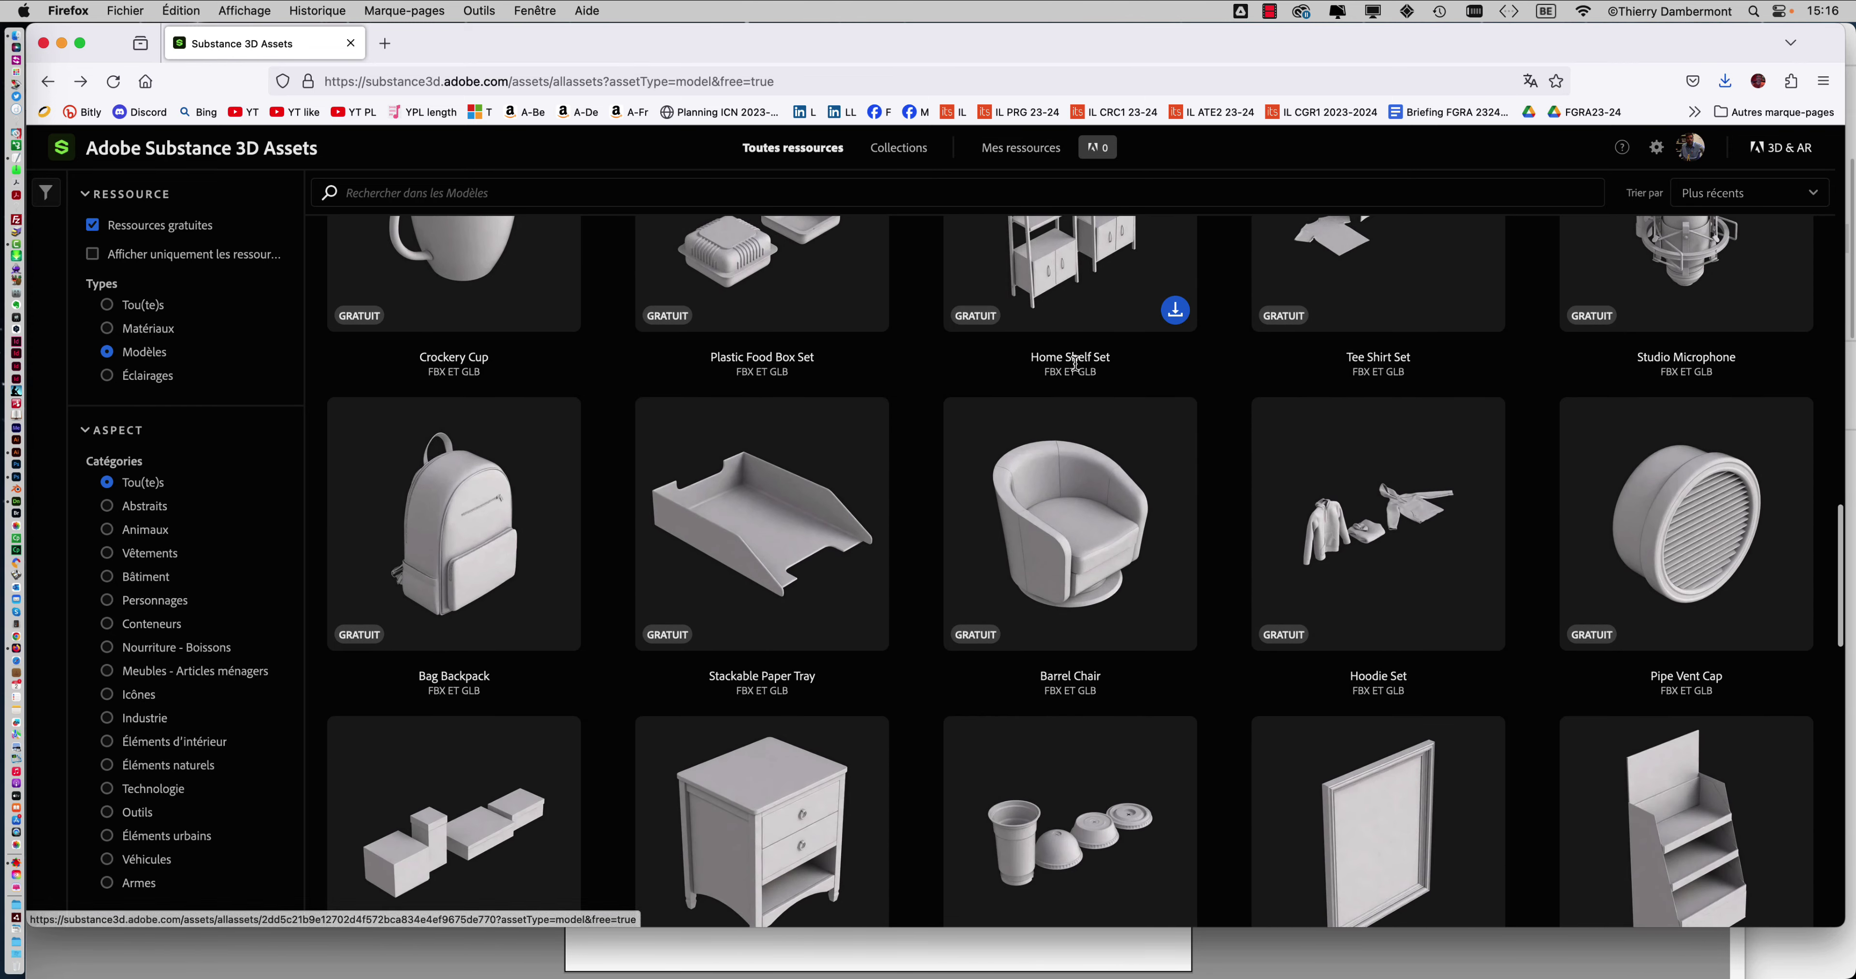
scroll(1075, 362, down, 4)
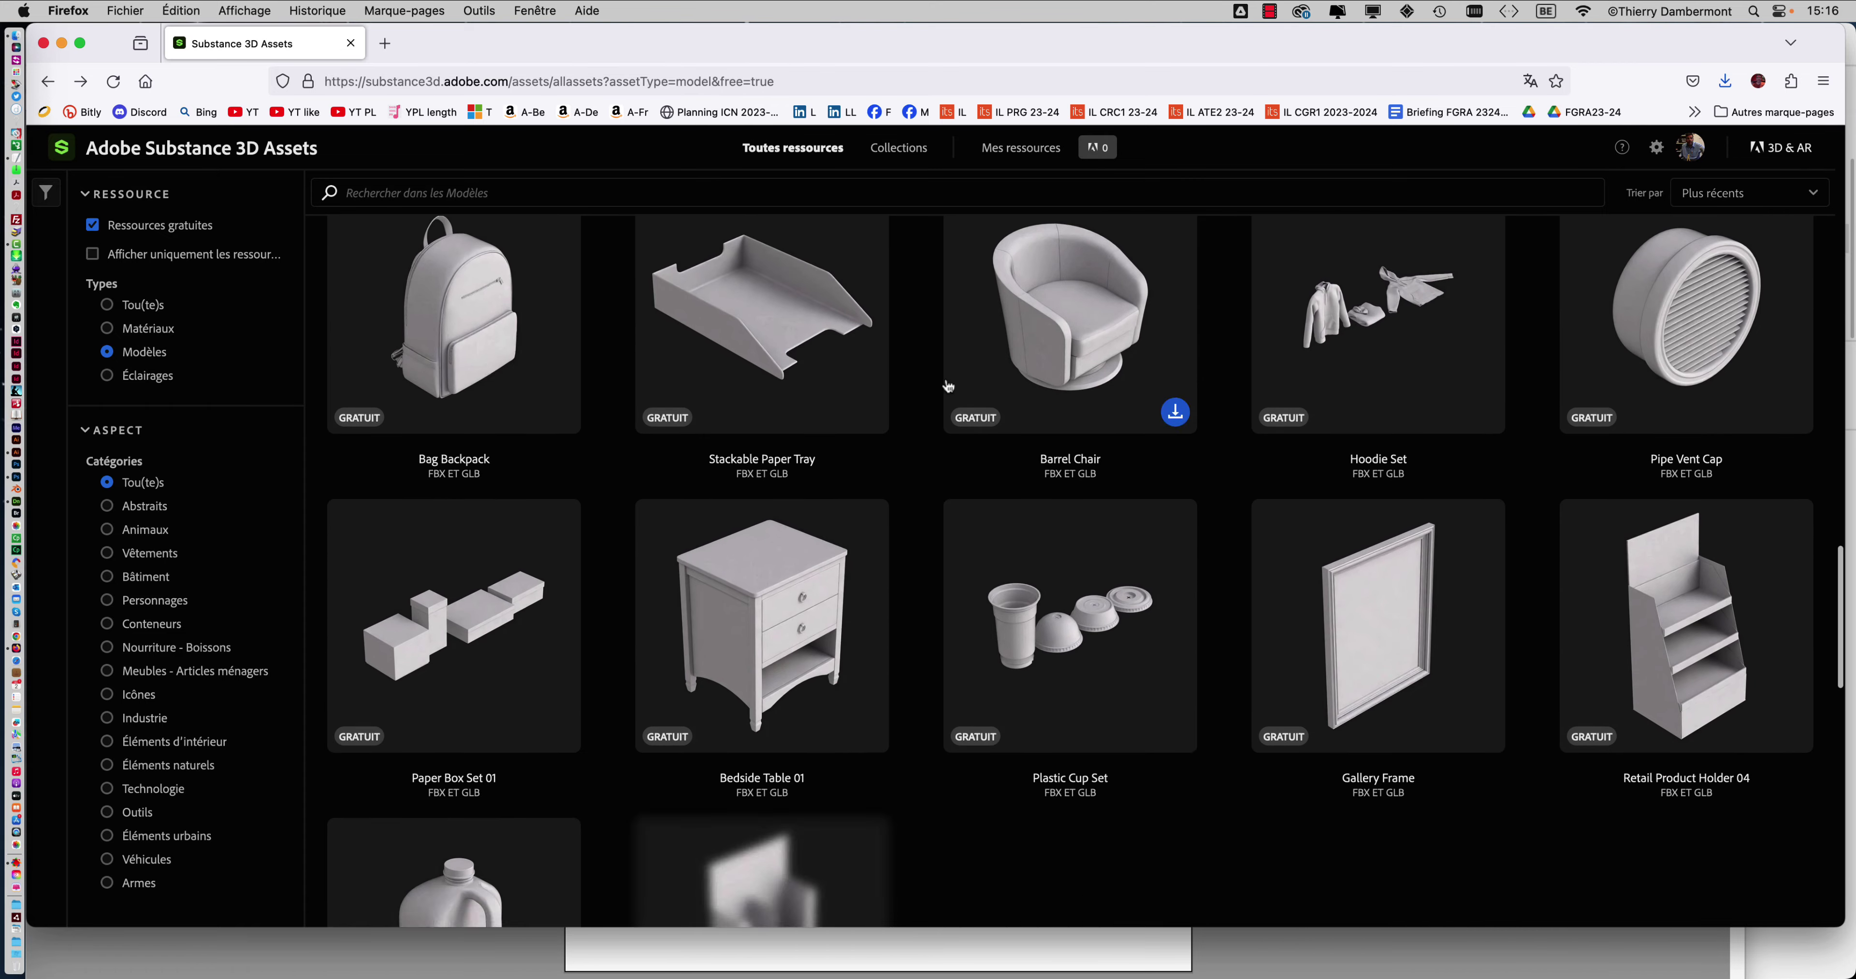
- Save Bag Backpack as bag_backpack.fbx into modèles téléchargés, then return to the list
click(499, 296)
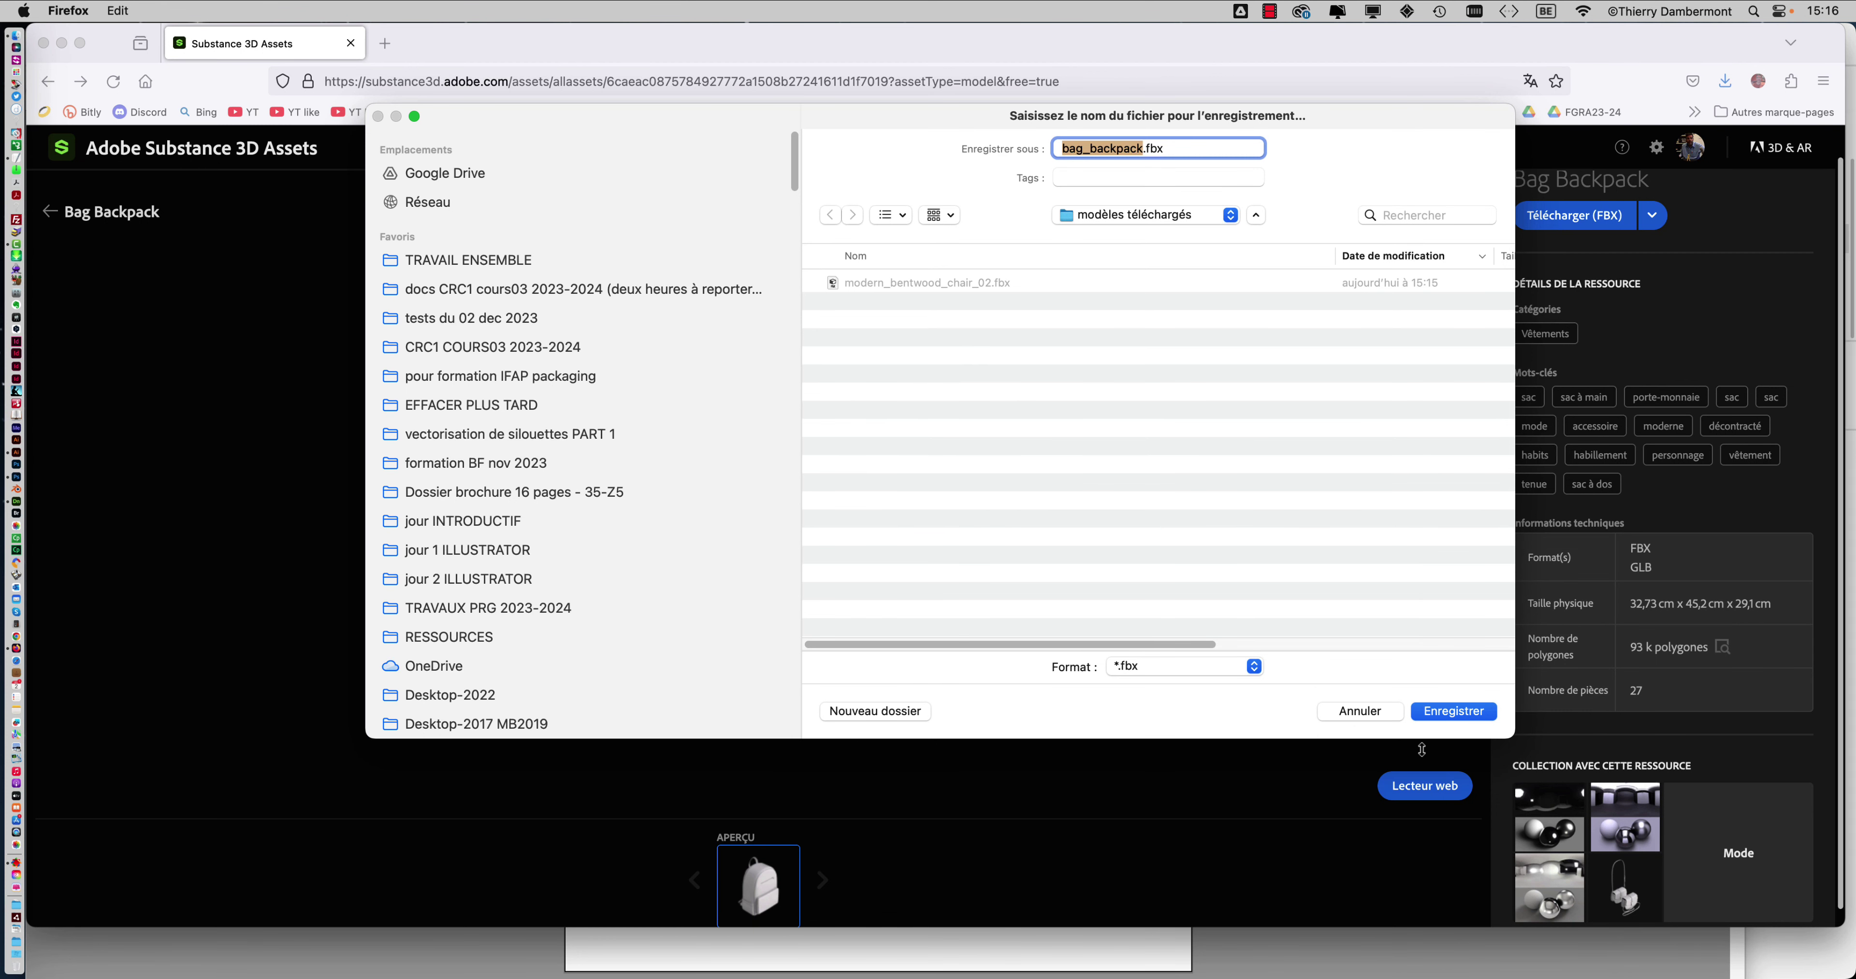
click(1454, 711)
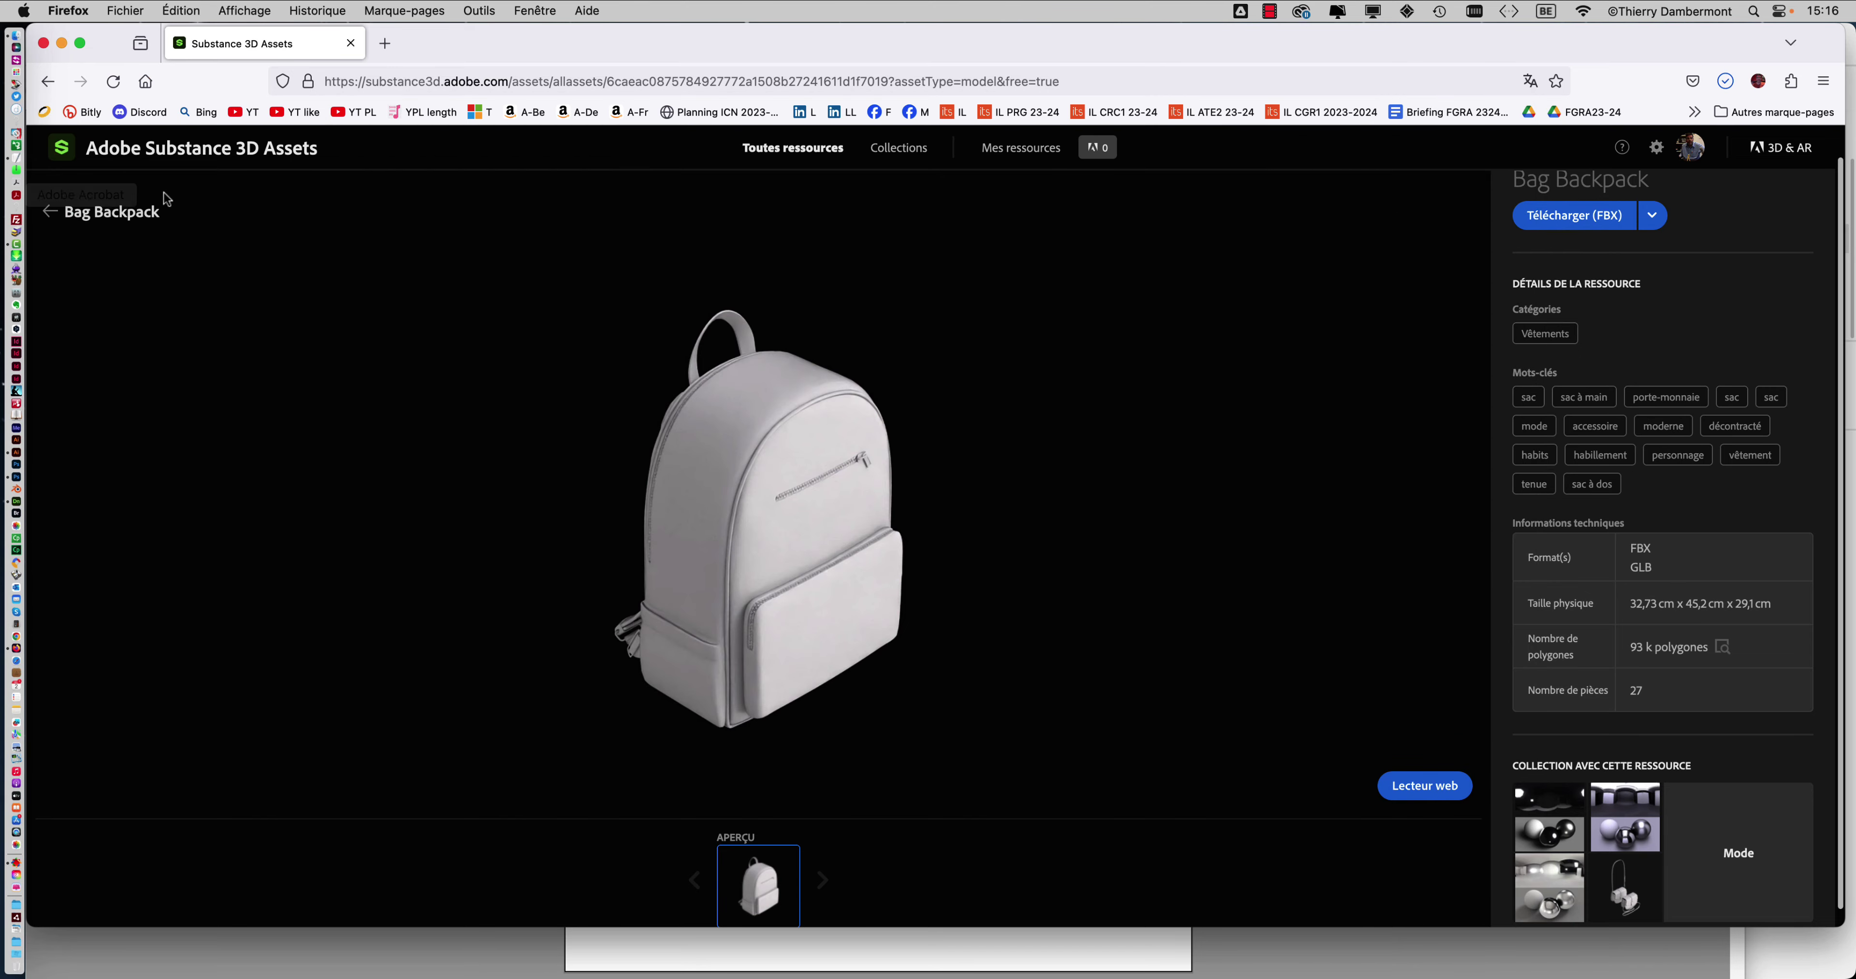
click(49, 211)
scroll(711, 282, down, 10)
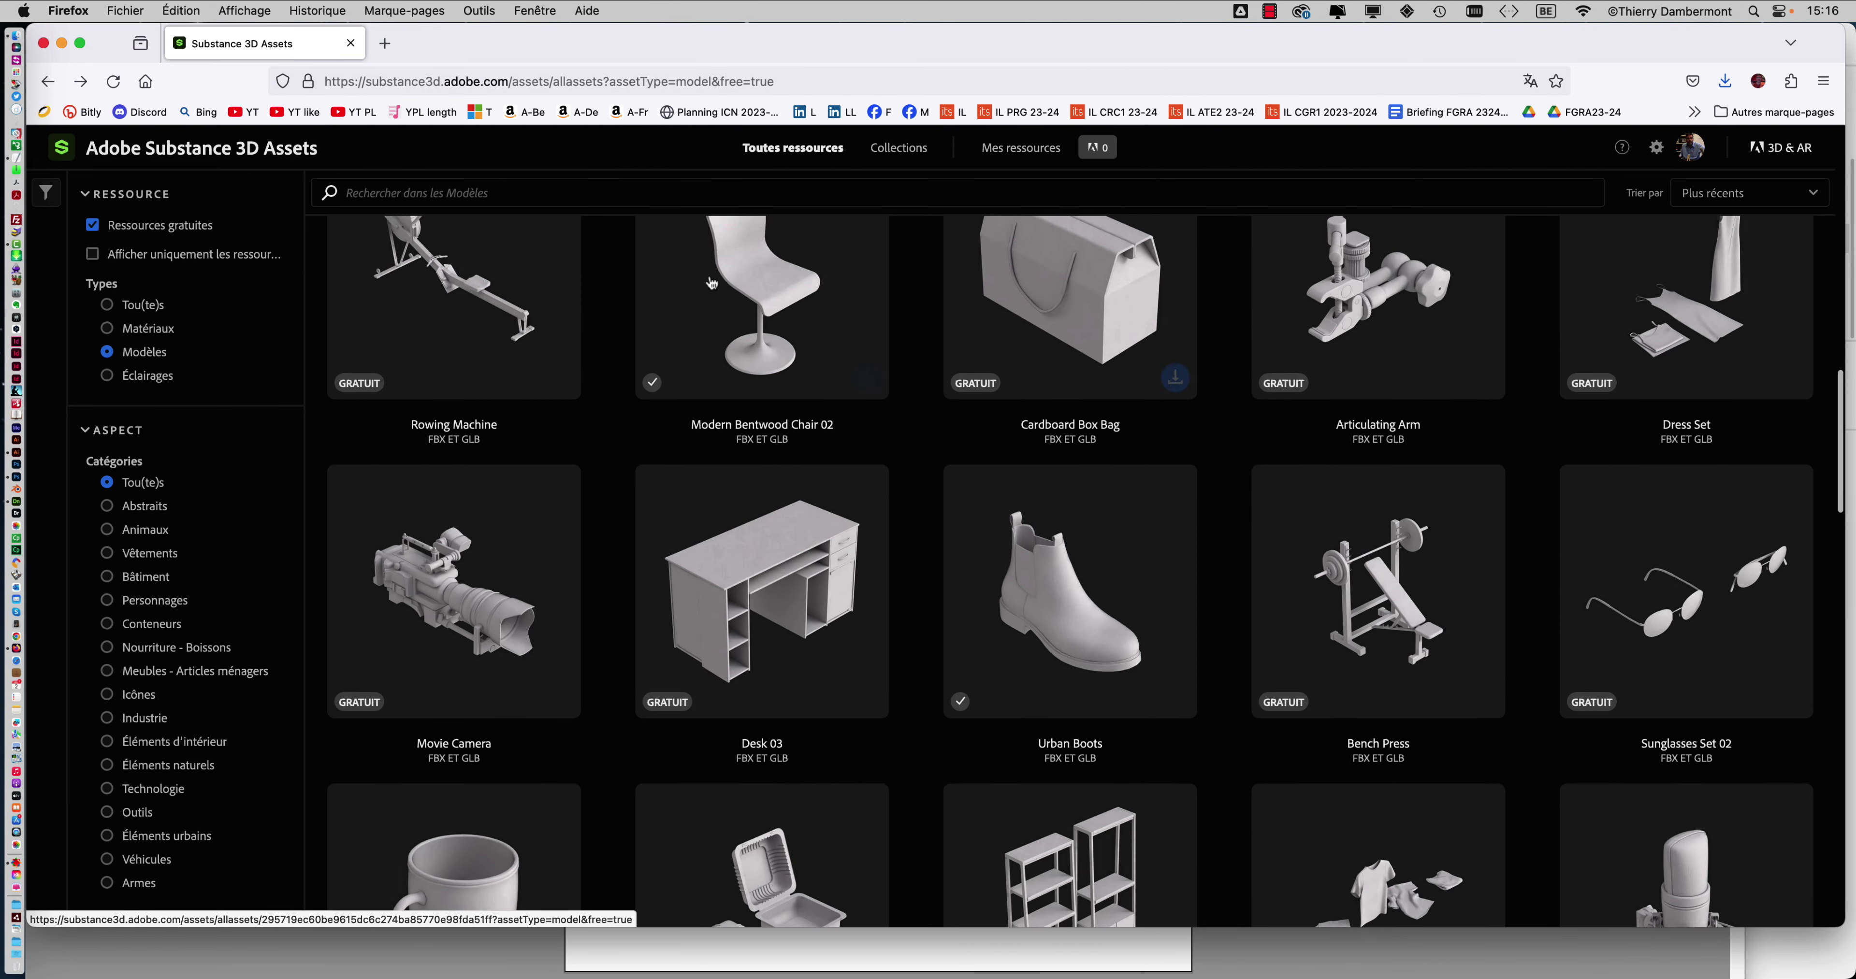
scroll(712, 283, up, 5)
click(418, 197)
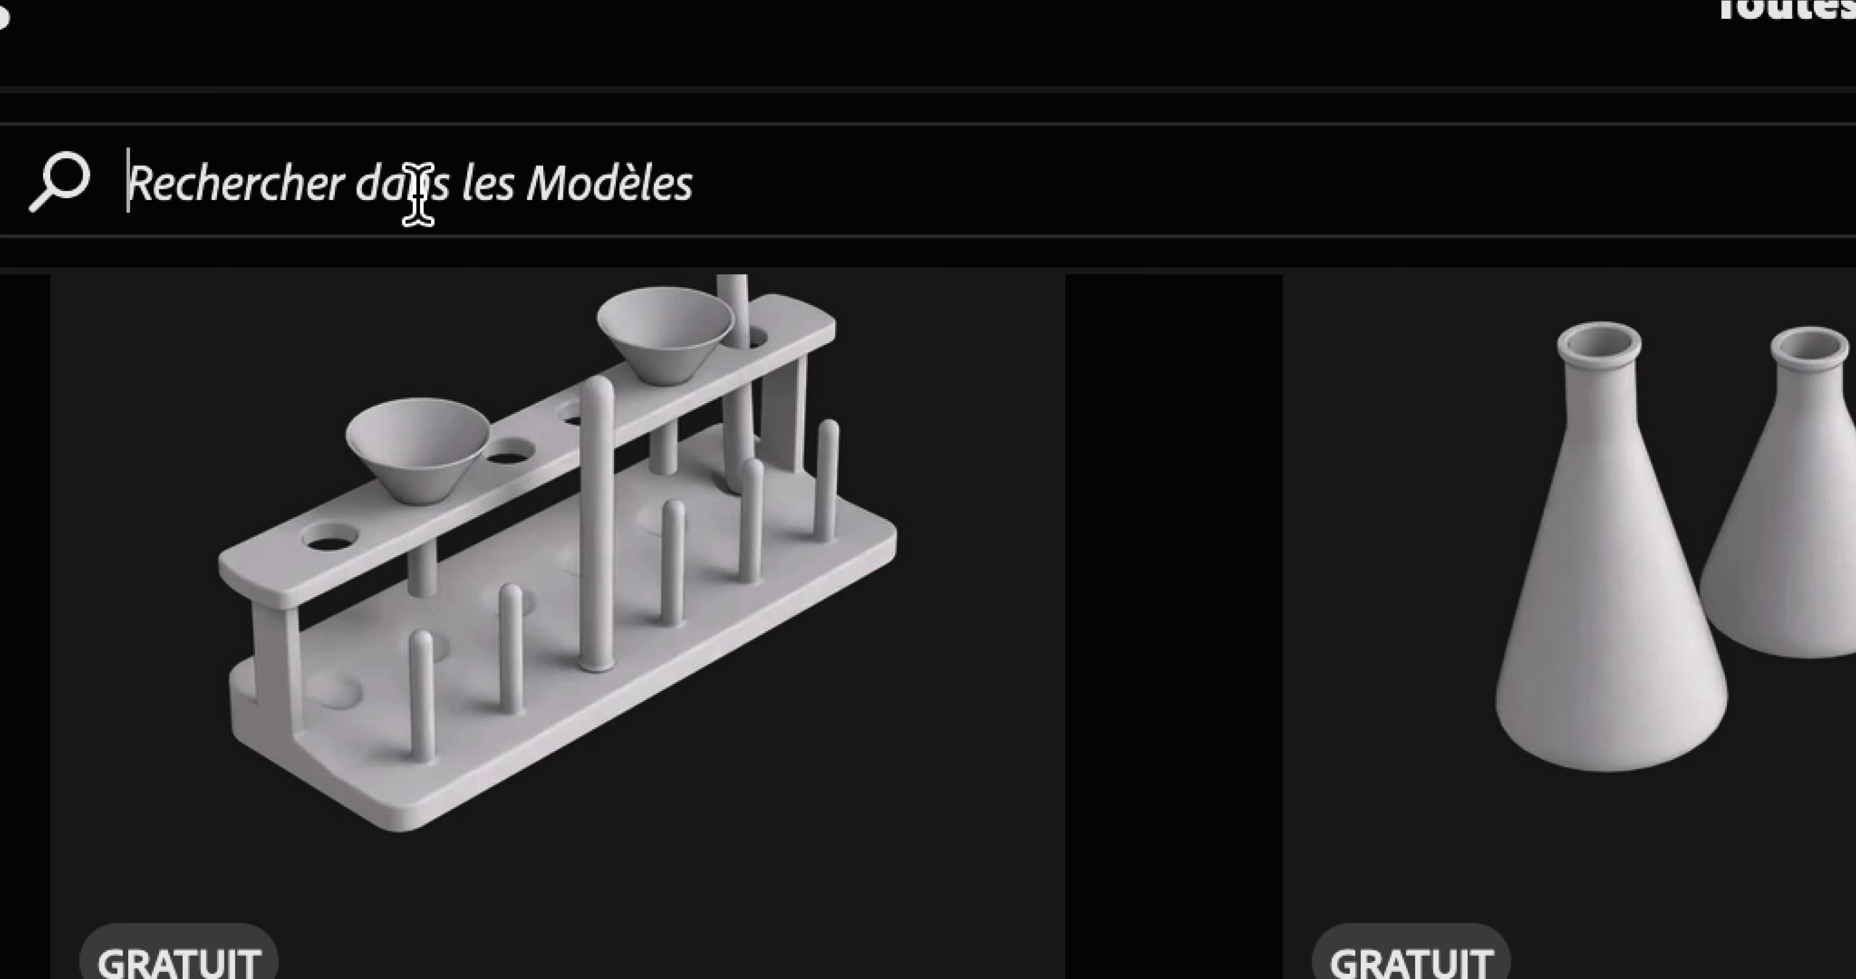
text(bi)
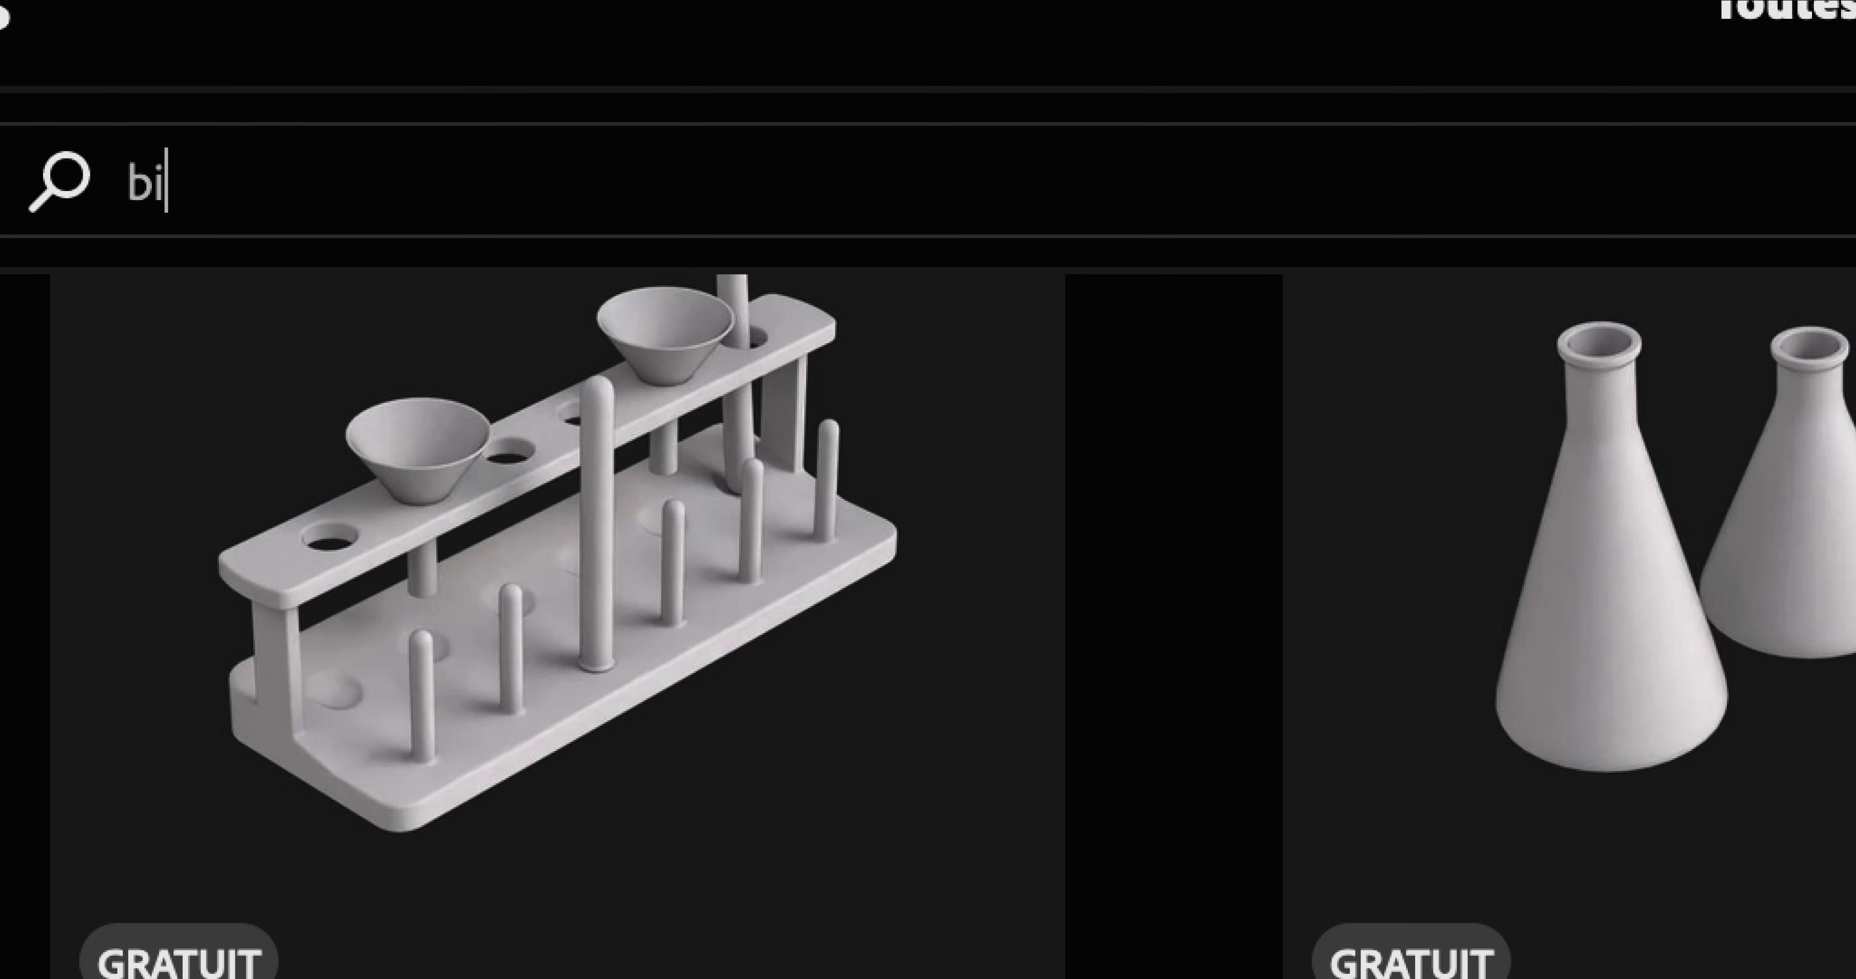
text(cy)
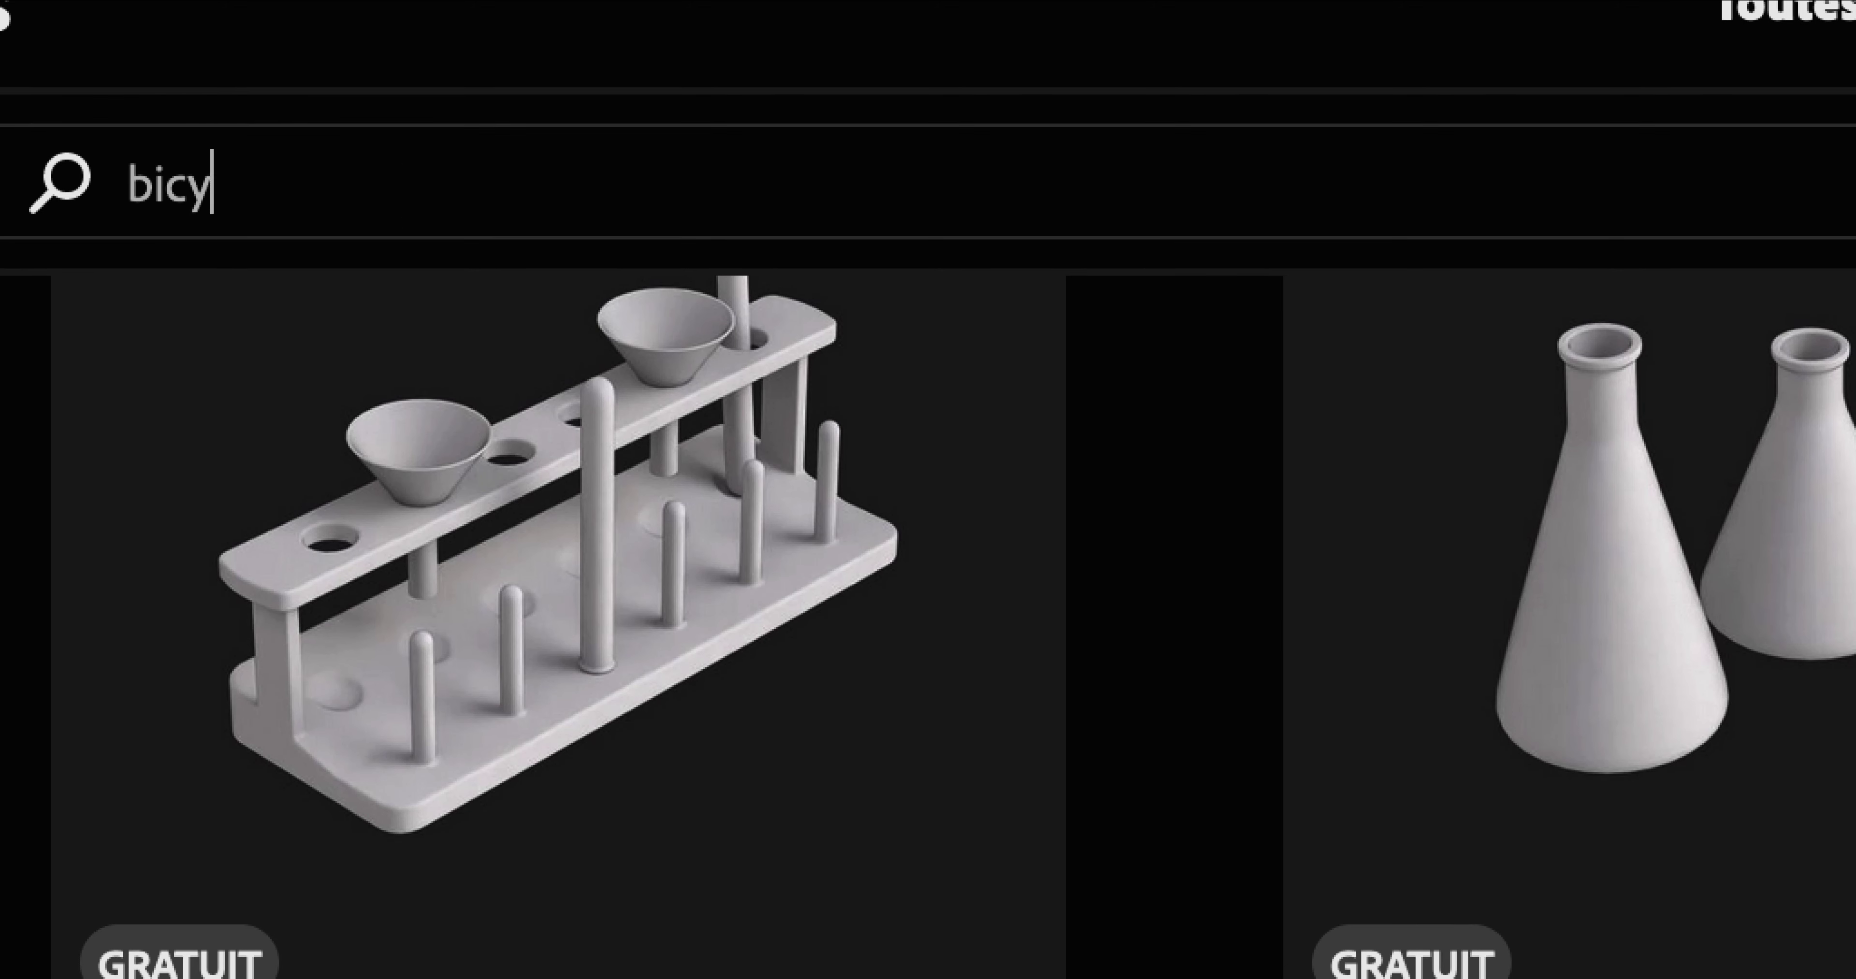
text(cle)
key(Return)
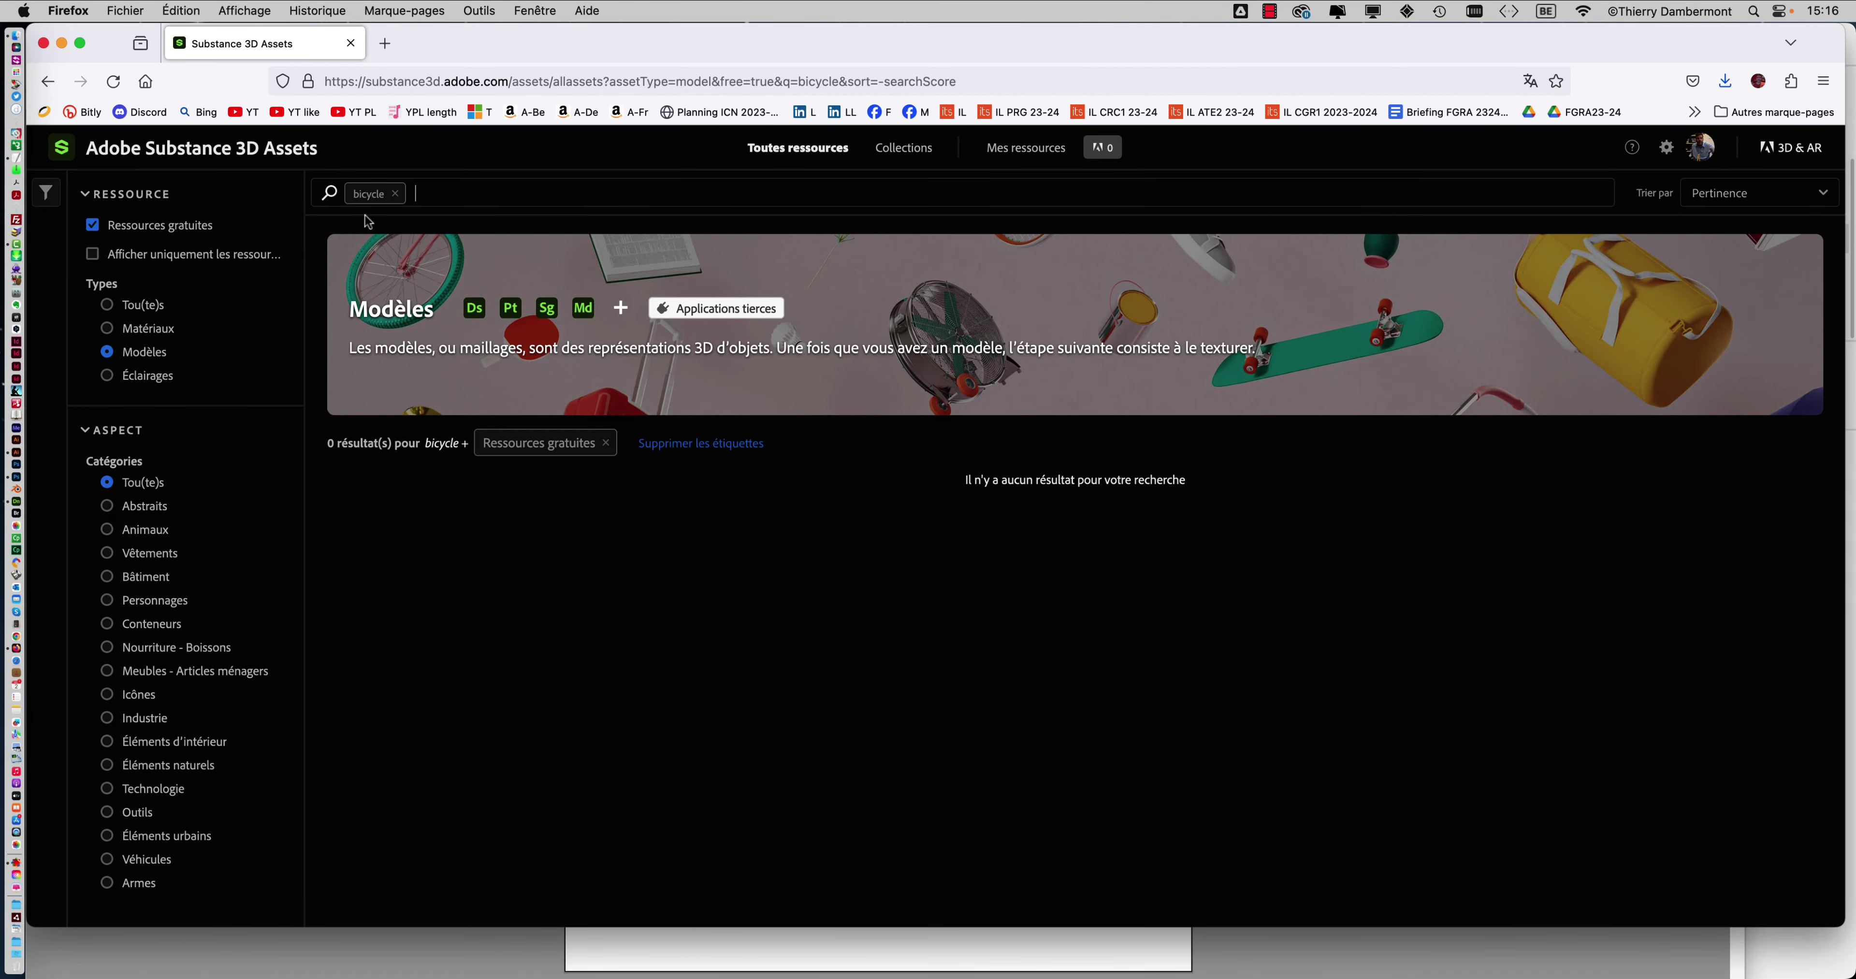
click(395, 192)
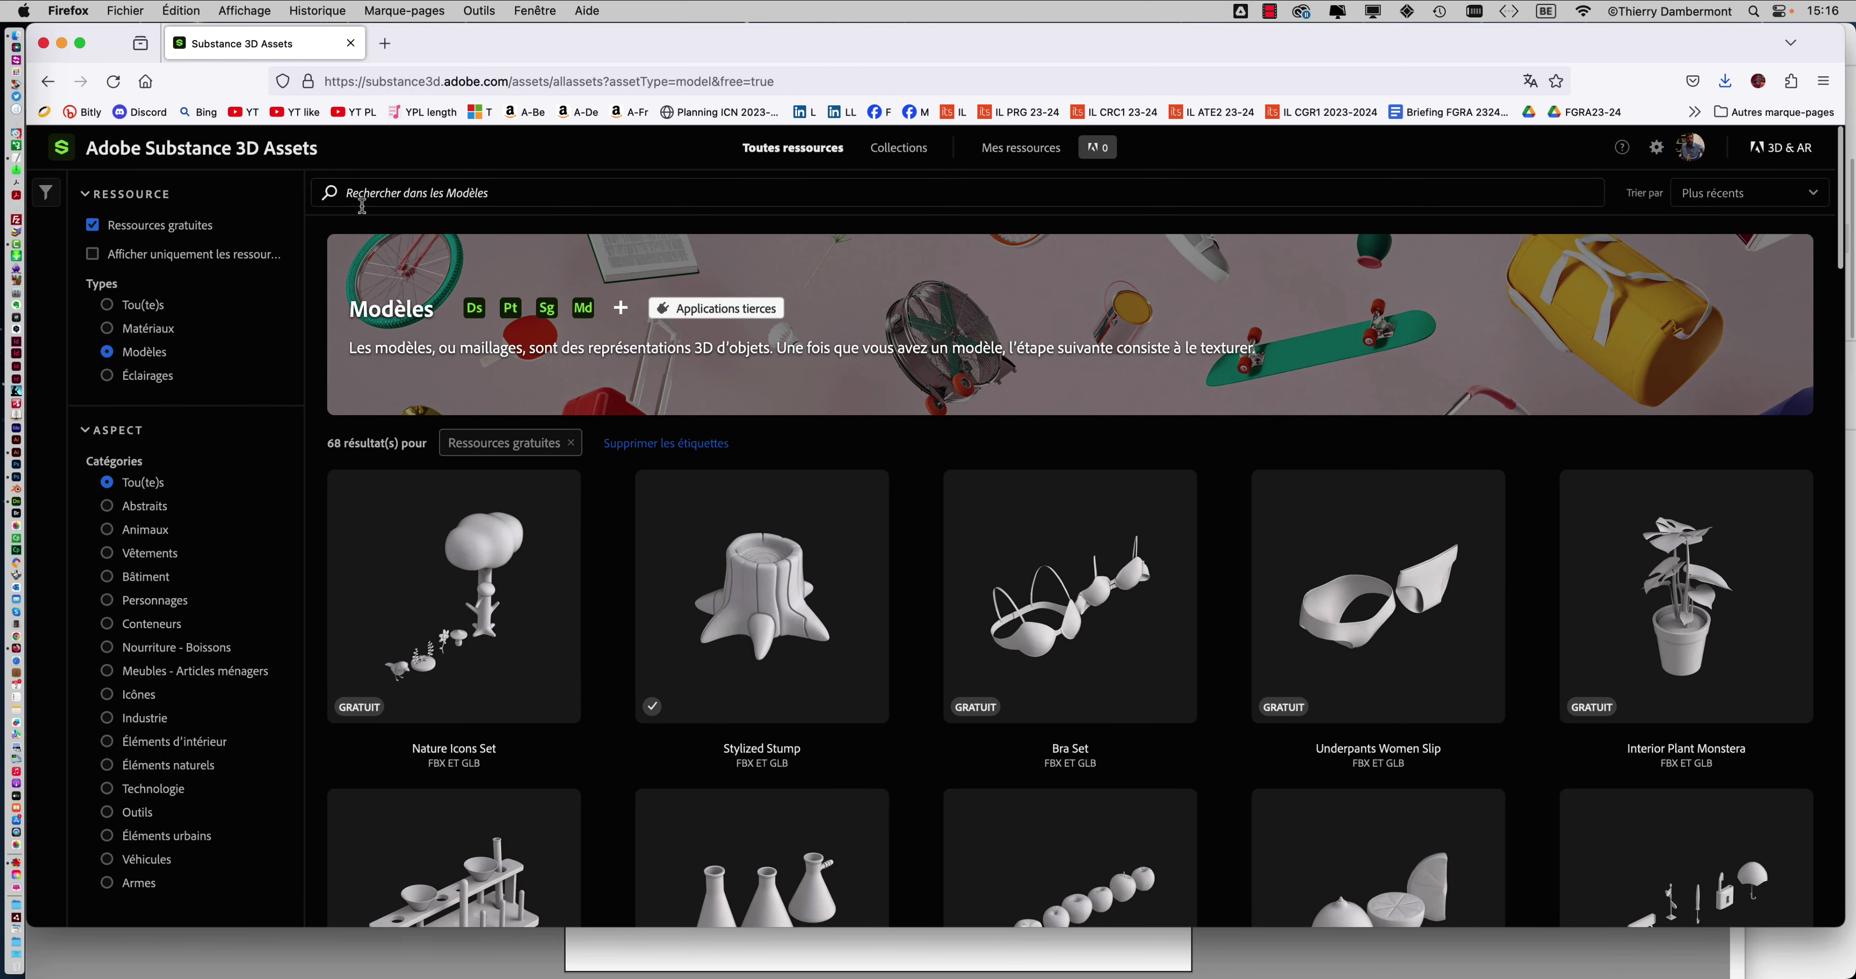
text(motorc)
text(ycle)
key(Return)
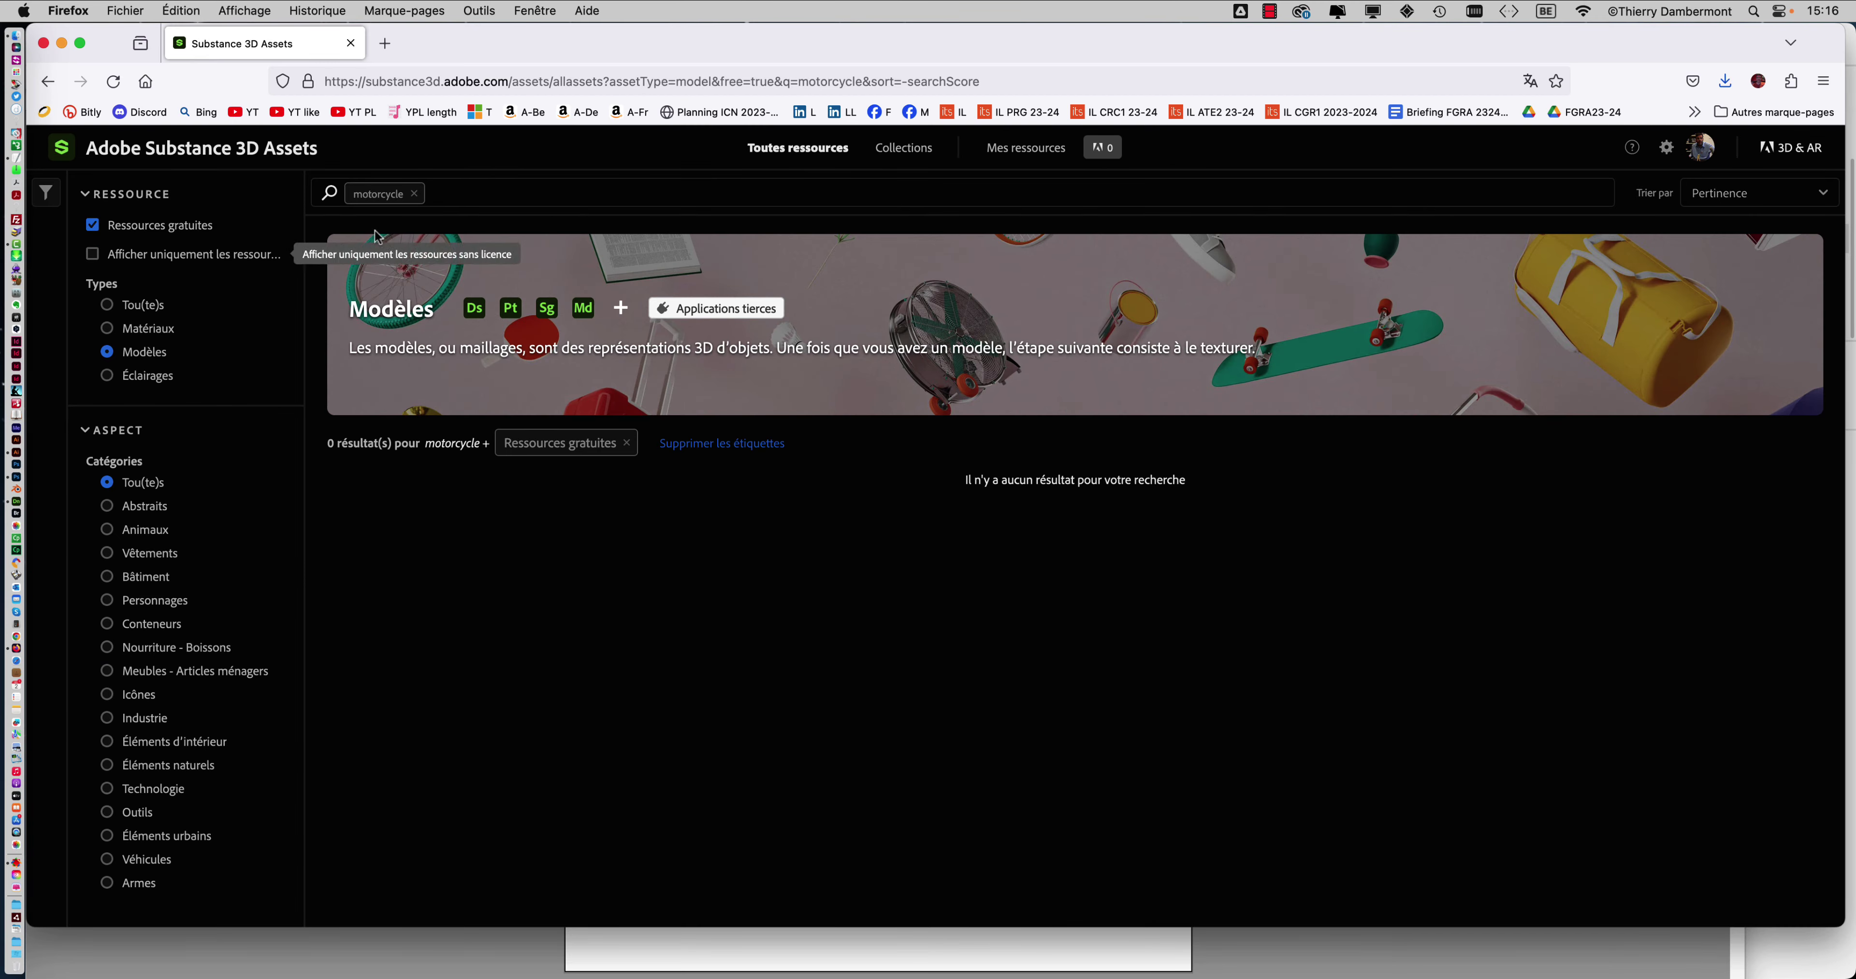
click(414, 192)
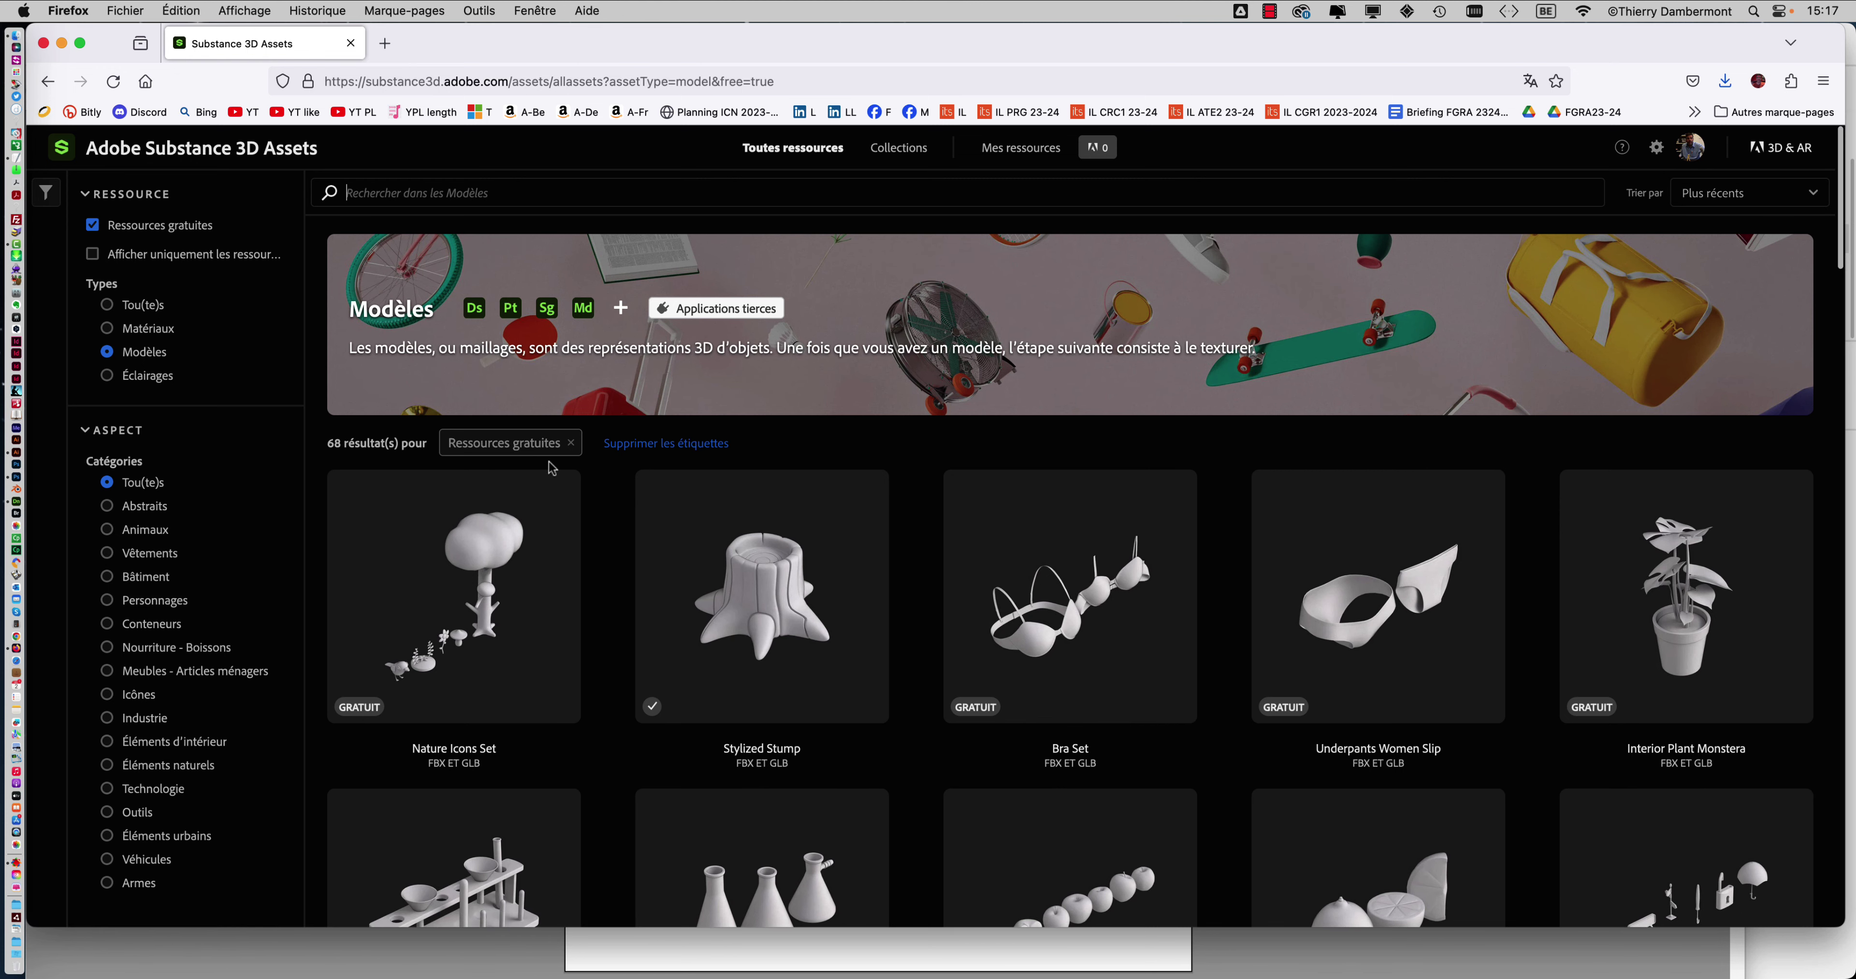
scroll(552, 468, down, 5)
scroll(554, 482, down, 3)
scroll(554, 493, down, 5)
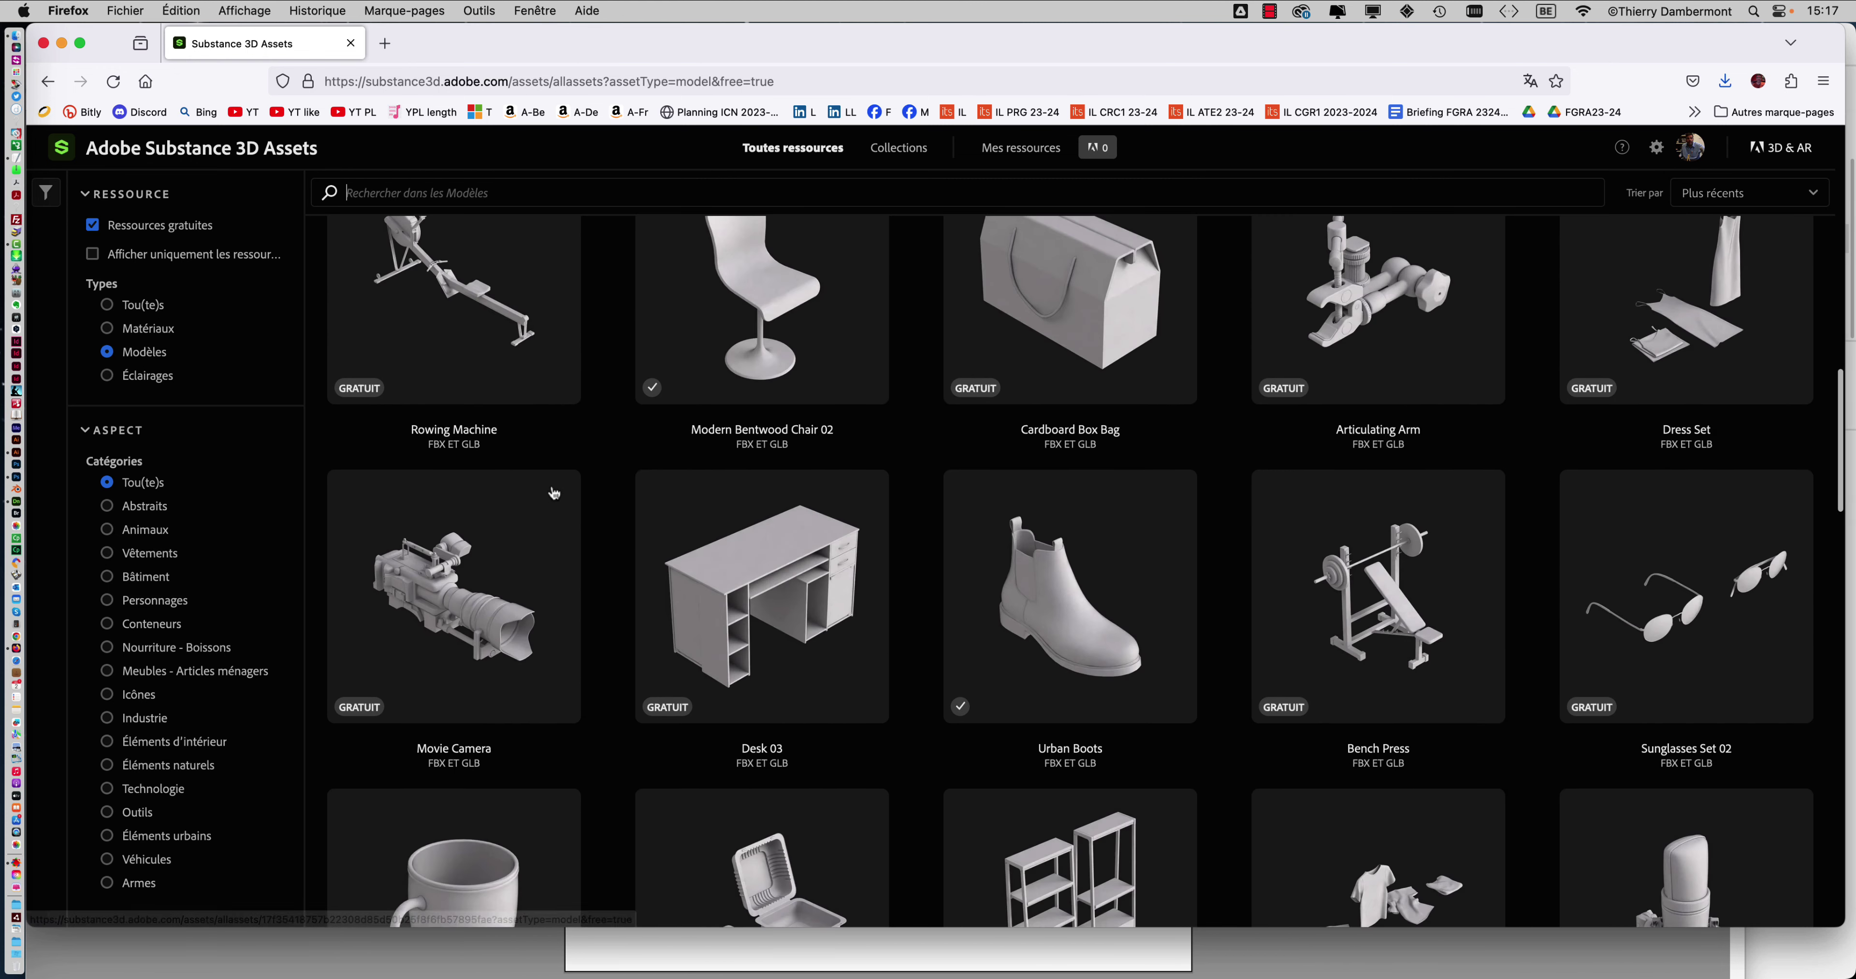
scroll(554, 493, down, 3)
scroll(554, 493, down, 3)
scroll(553, 495, up, 15)
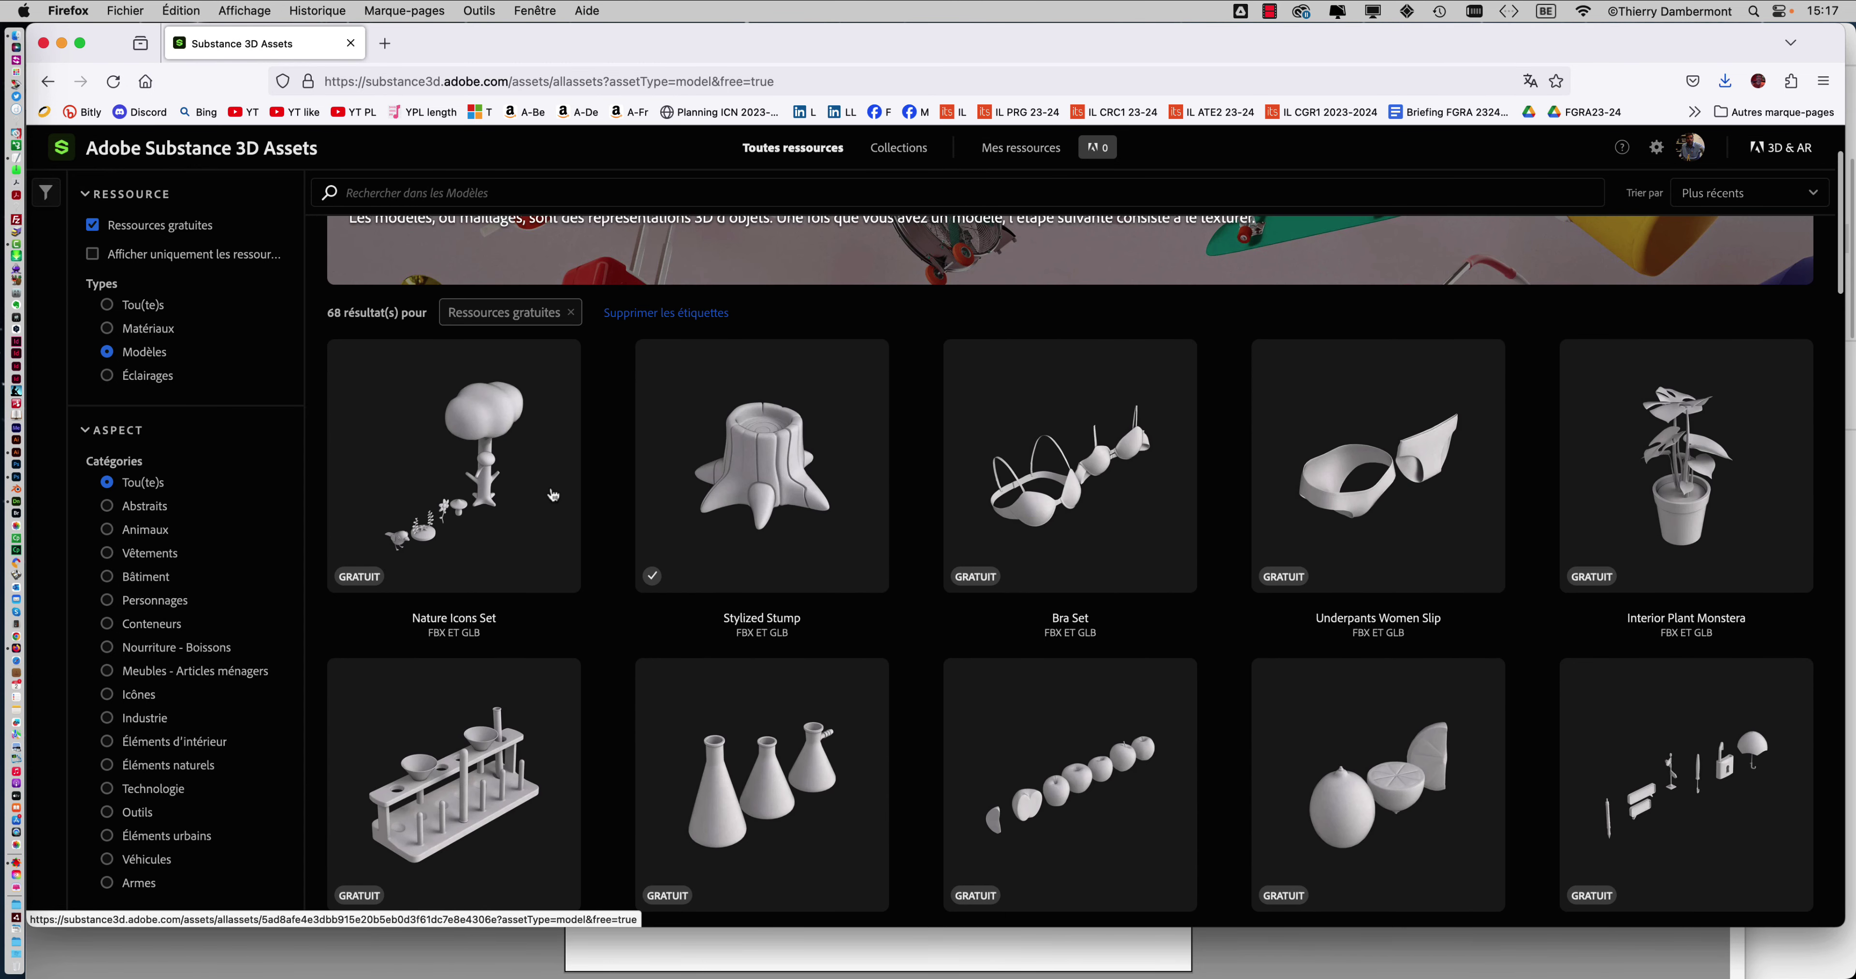
key(super+Tab)
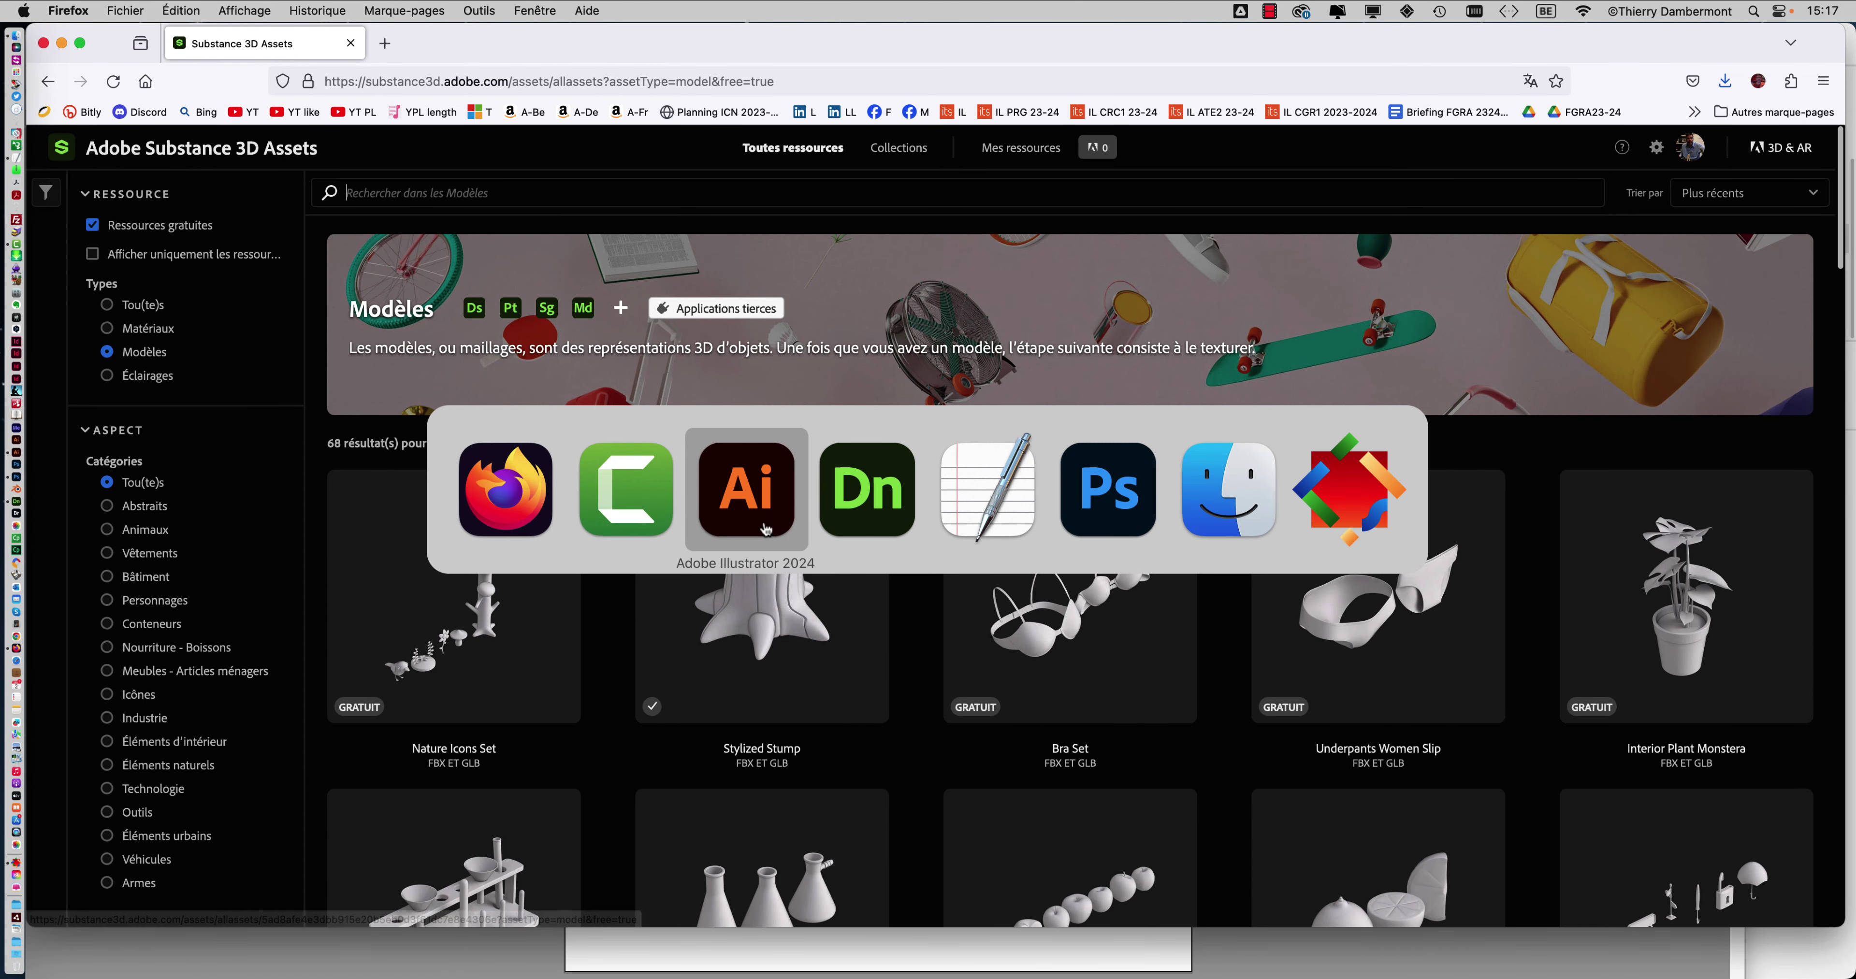
- In Finder, expand modèles téléchargés to check bag_backpack.fbx and modern_bentwood_chair_02.fbx
key(super+Tab)
key(super+Tab)
key(super+Tab)
key(super+Tab)
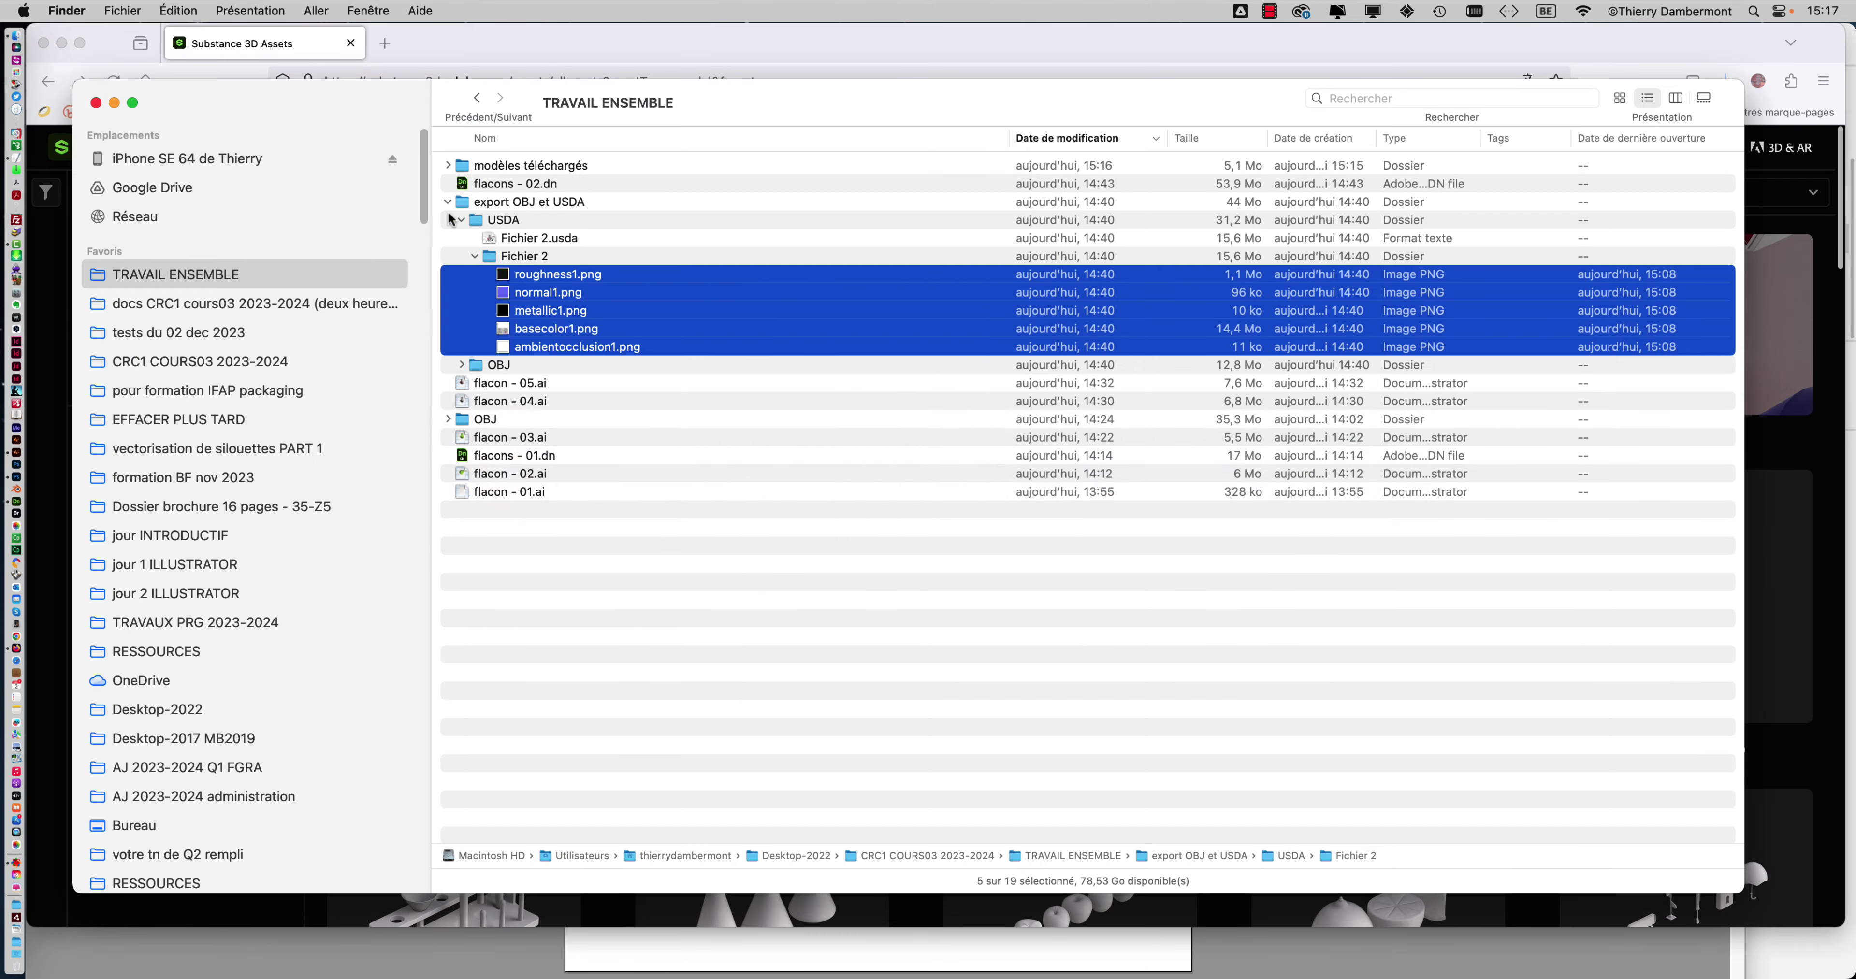
click(494, 317)
click(448, 165)
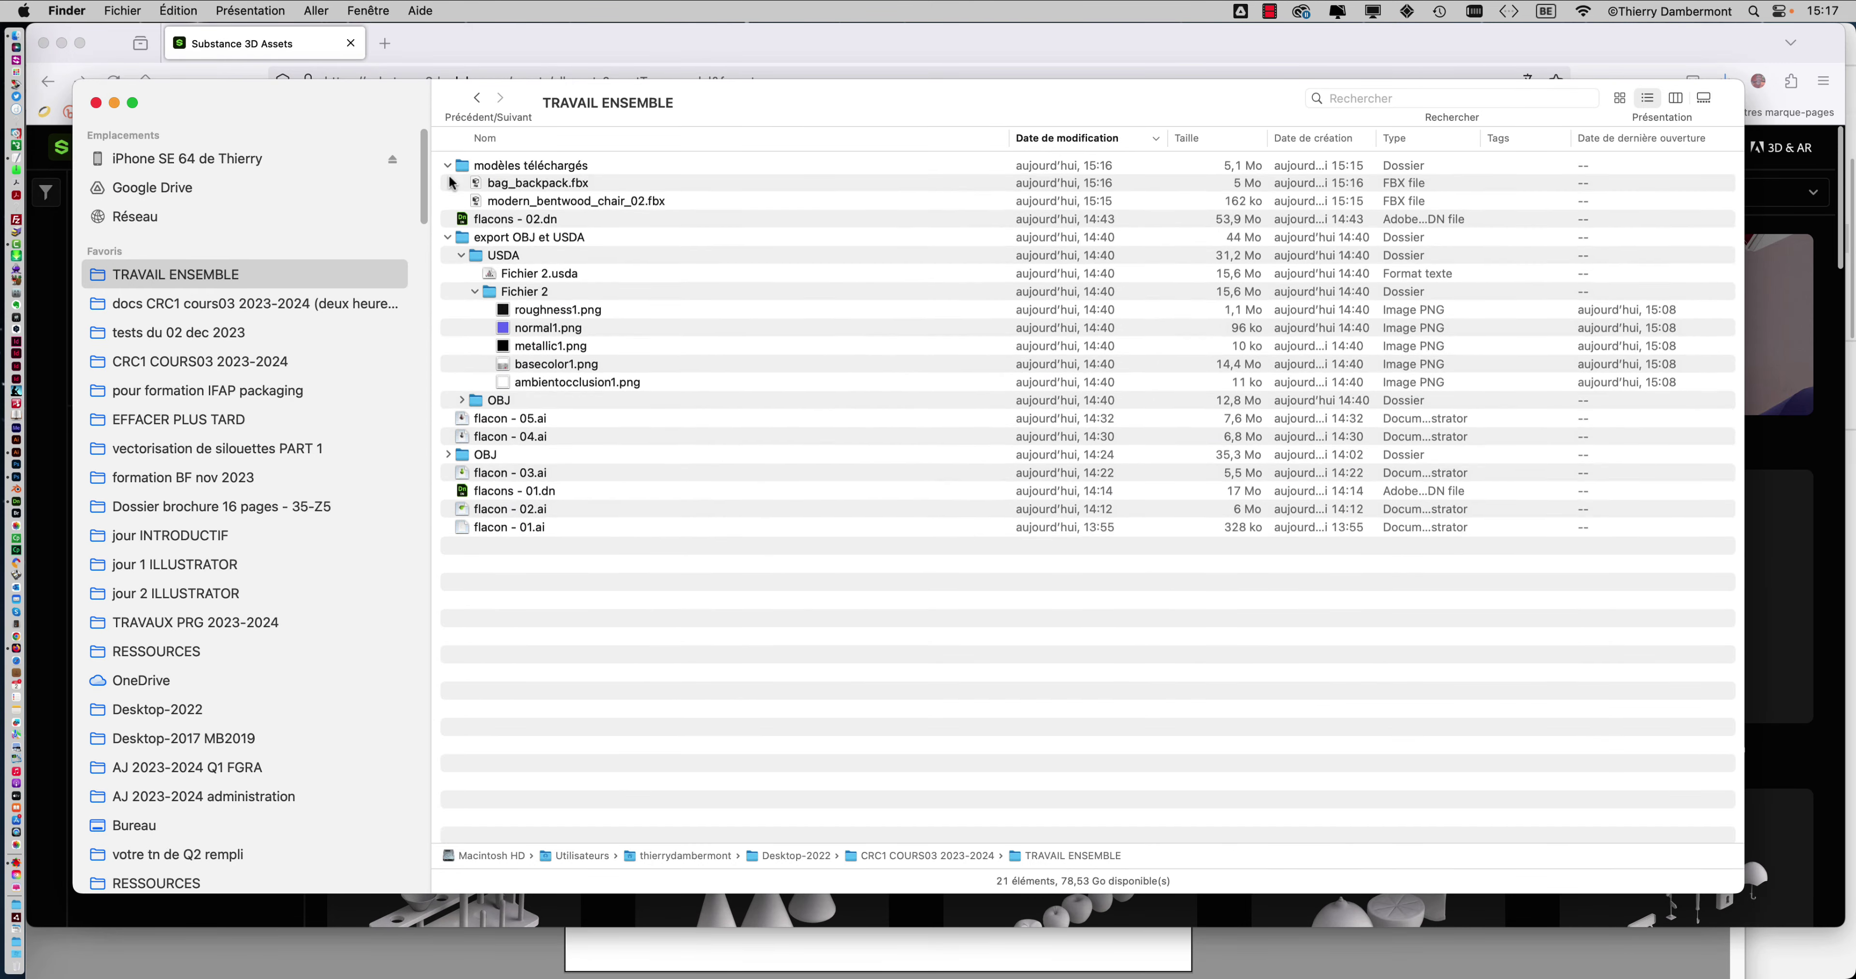
click(448, 238)
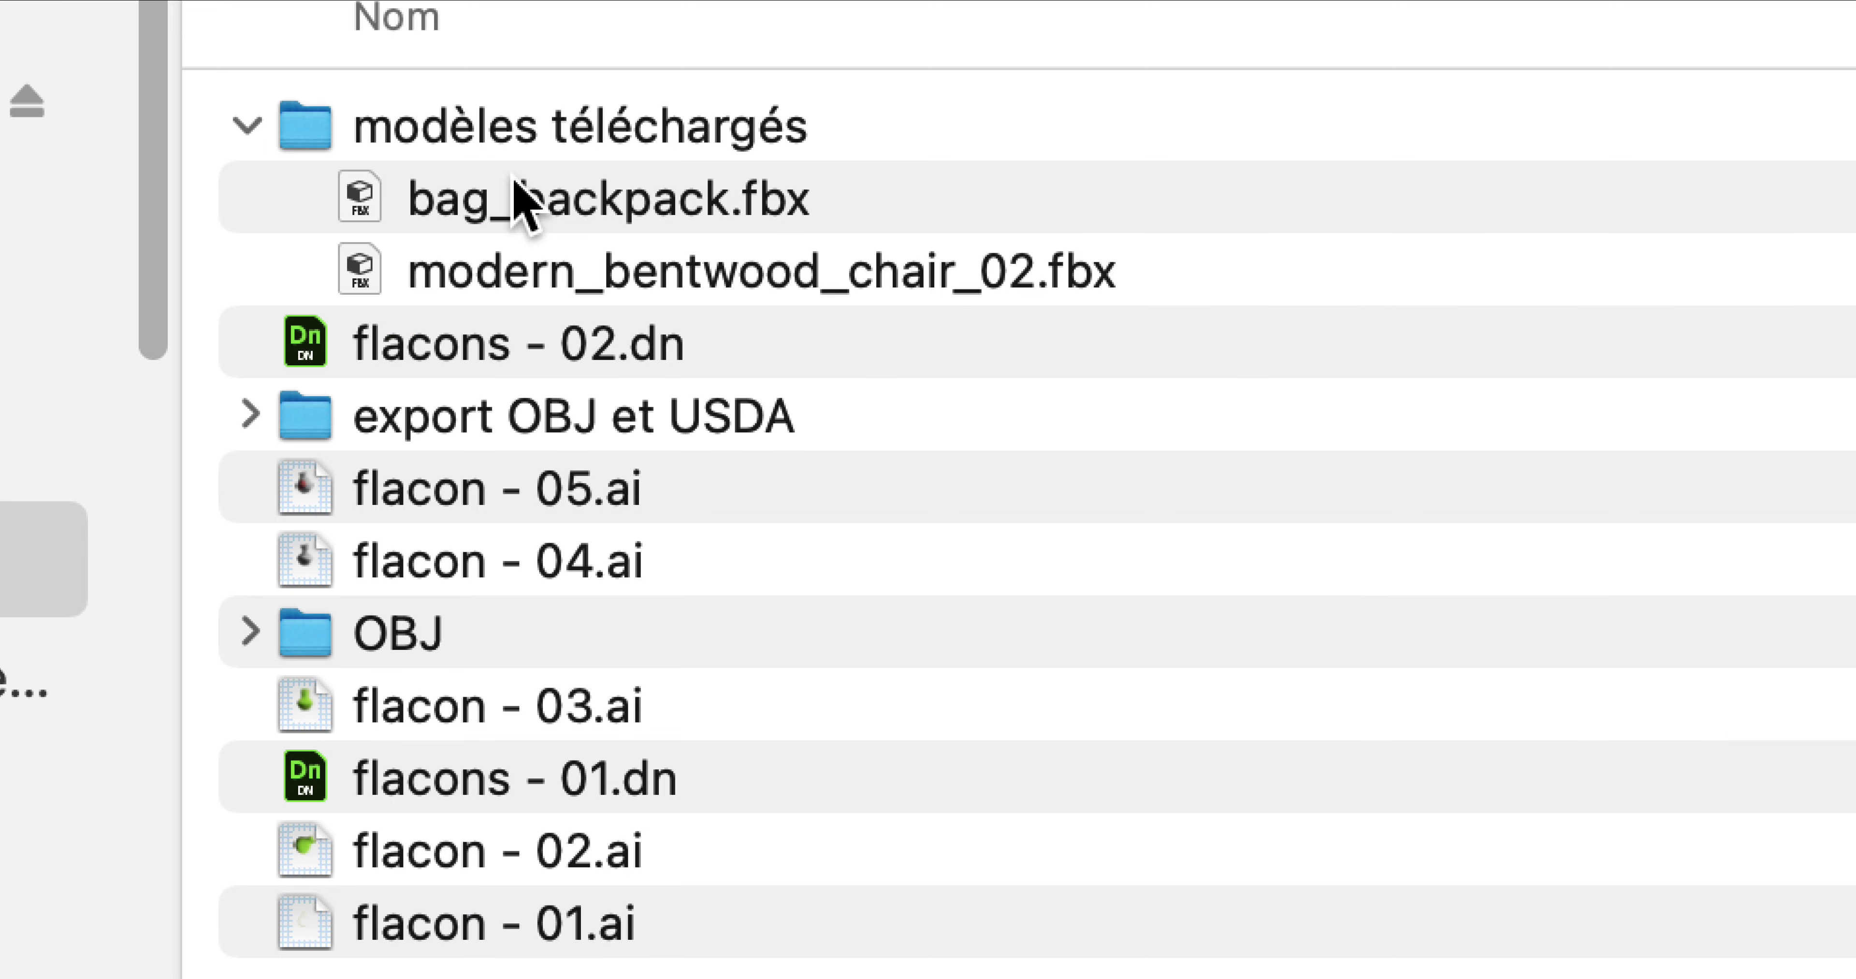
click(517, 193)
click(532, 208)
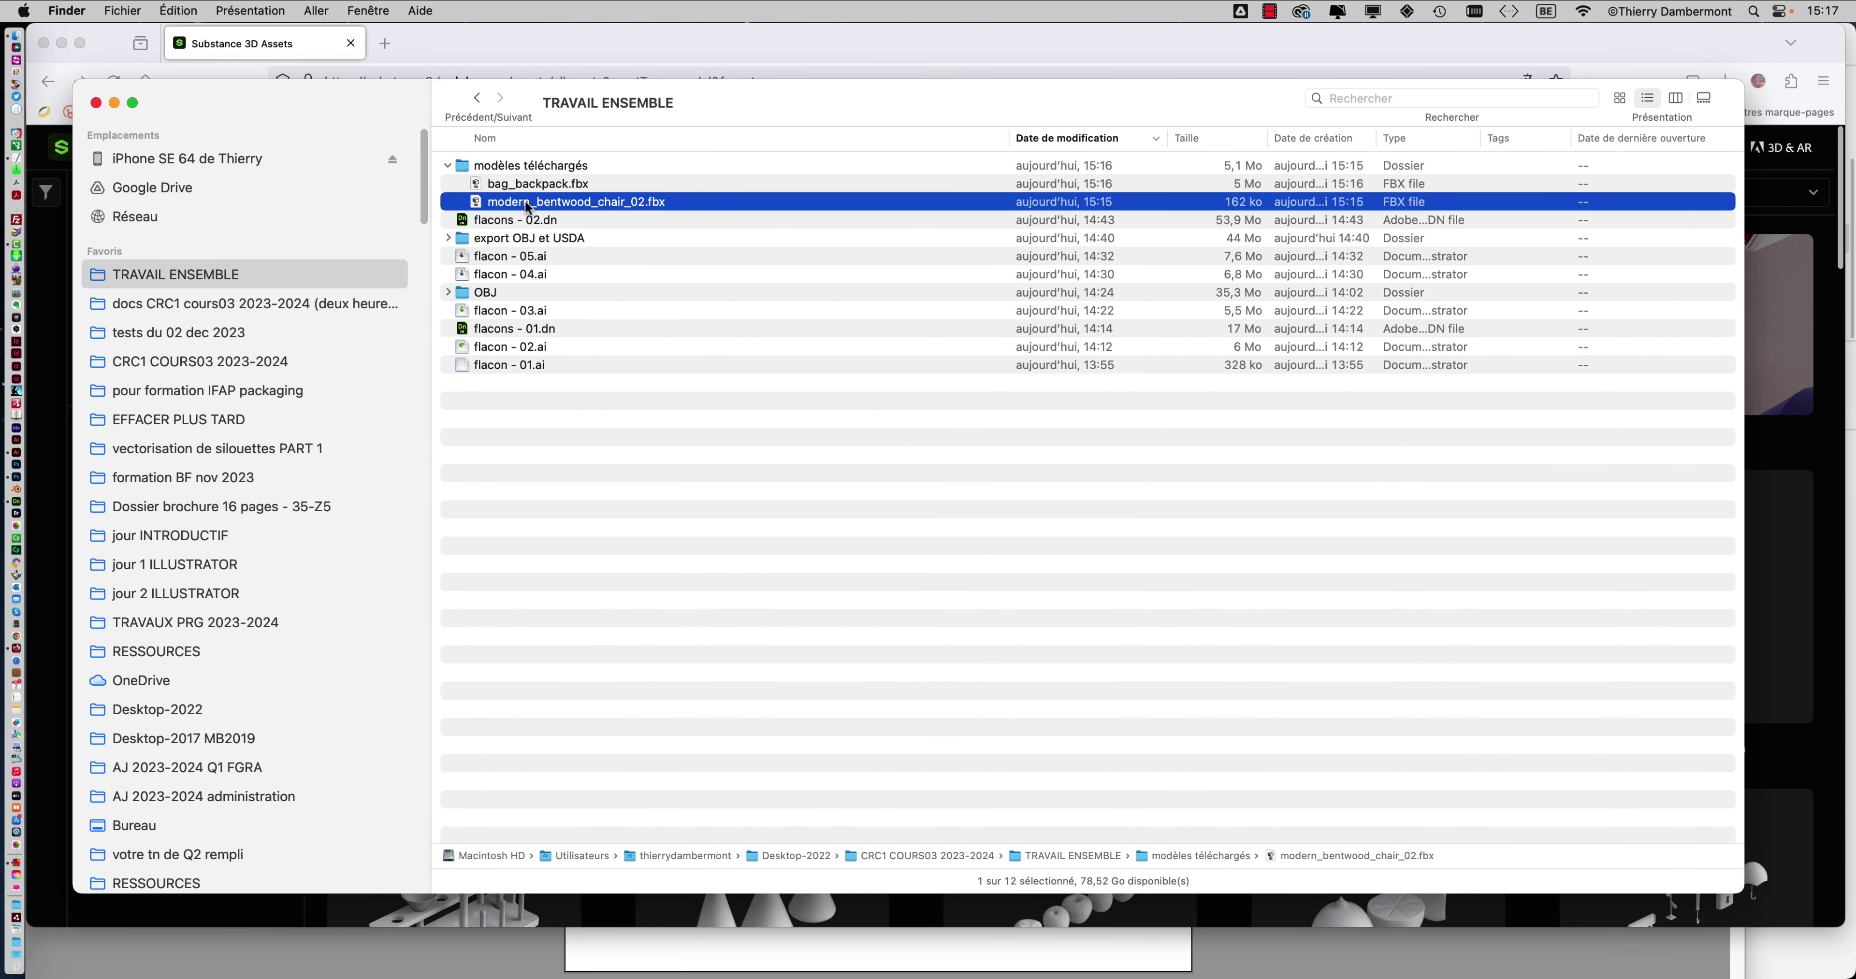
key(super+Tab)
- Return to the flacons - 02 scene, zoom out, deselect the grey vase and pan the view
key(super+Tab)
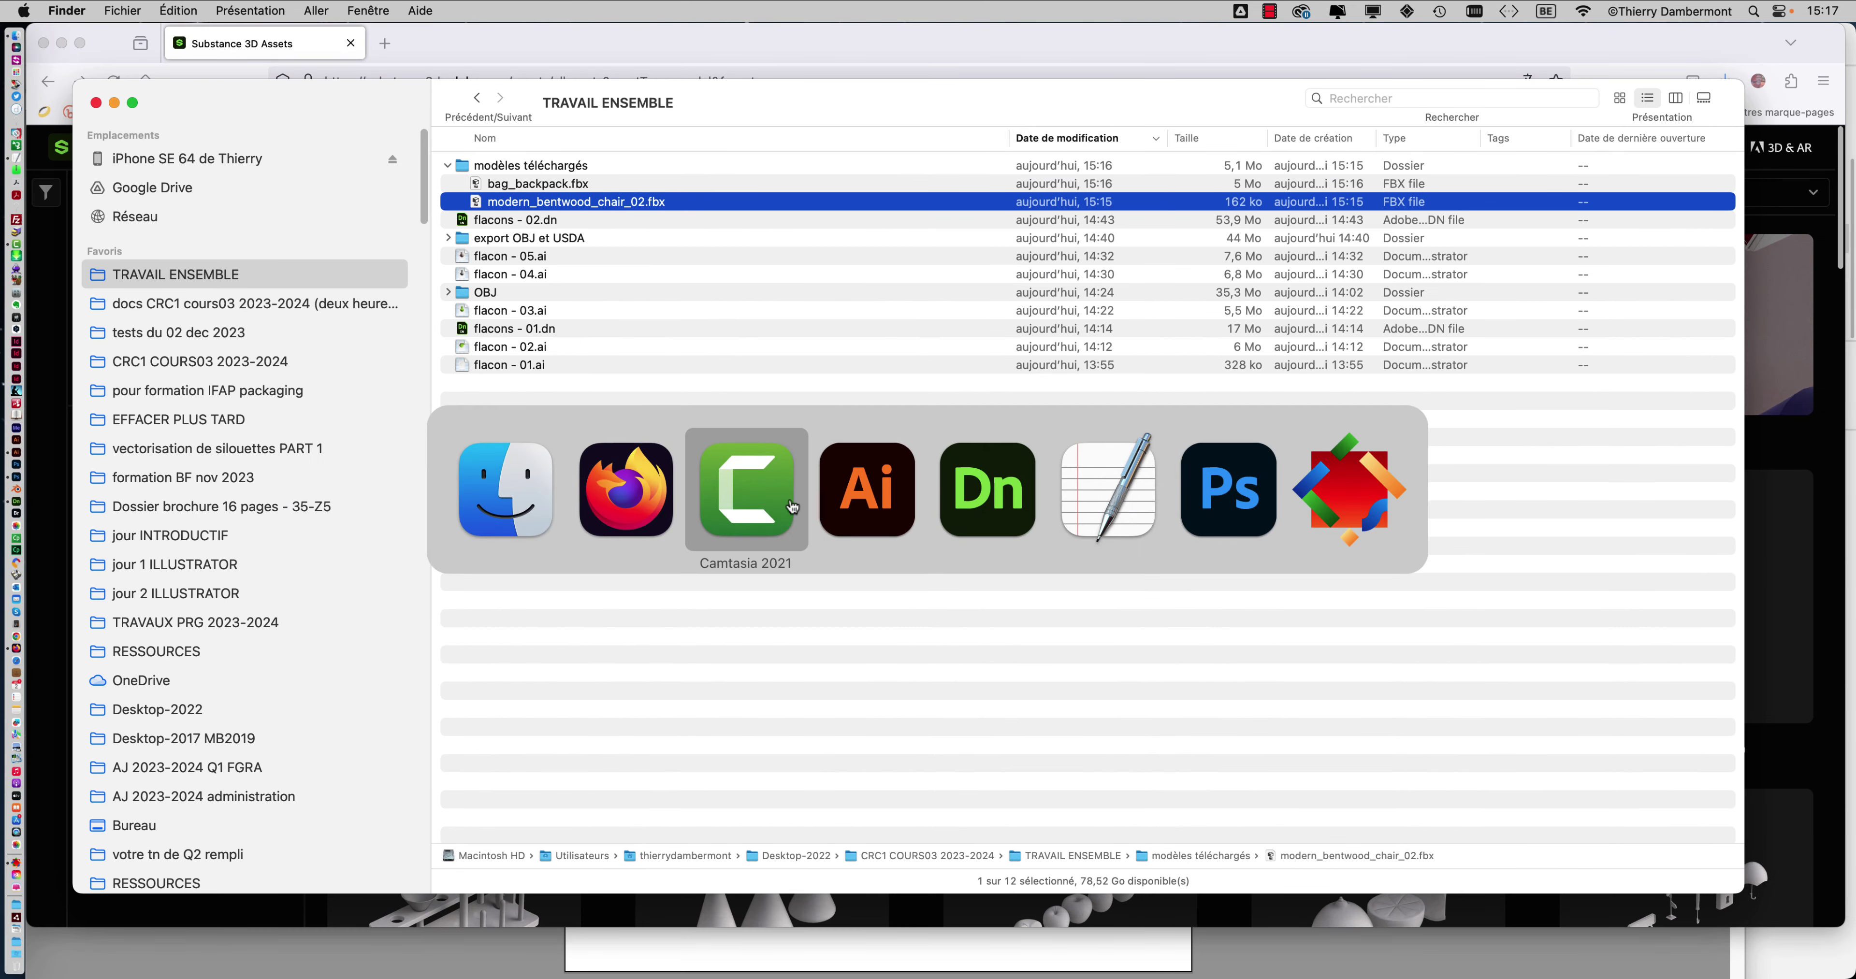
key(super+Tab)
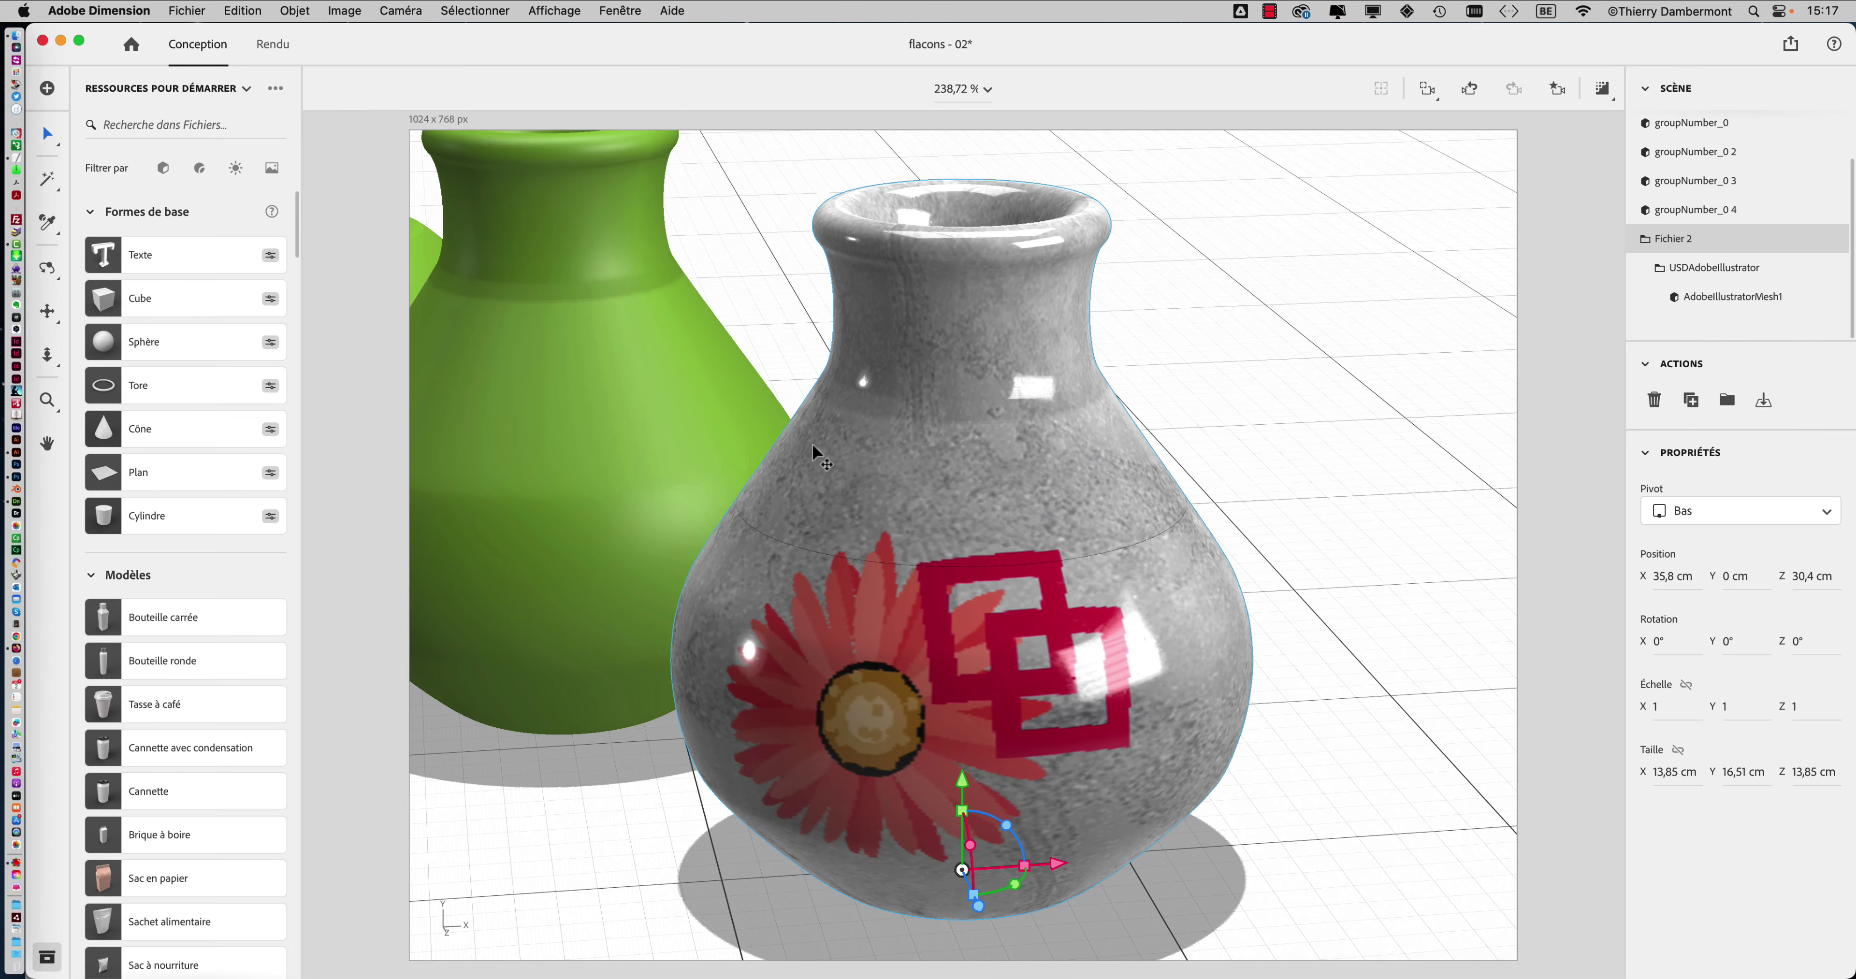
scroll(813, 444, down, 3)
scroll(812, 444, down, 5)
scroll(813, 442, down, 3)
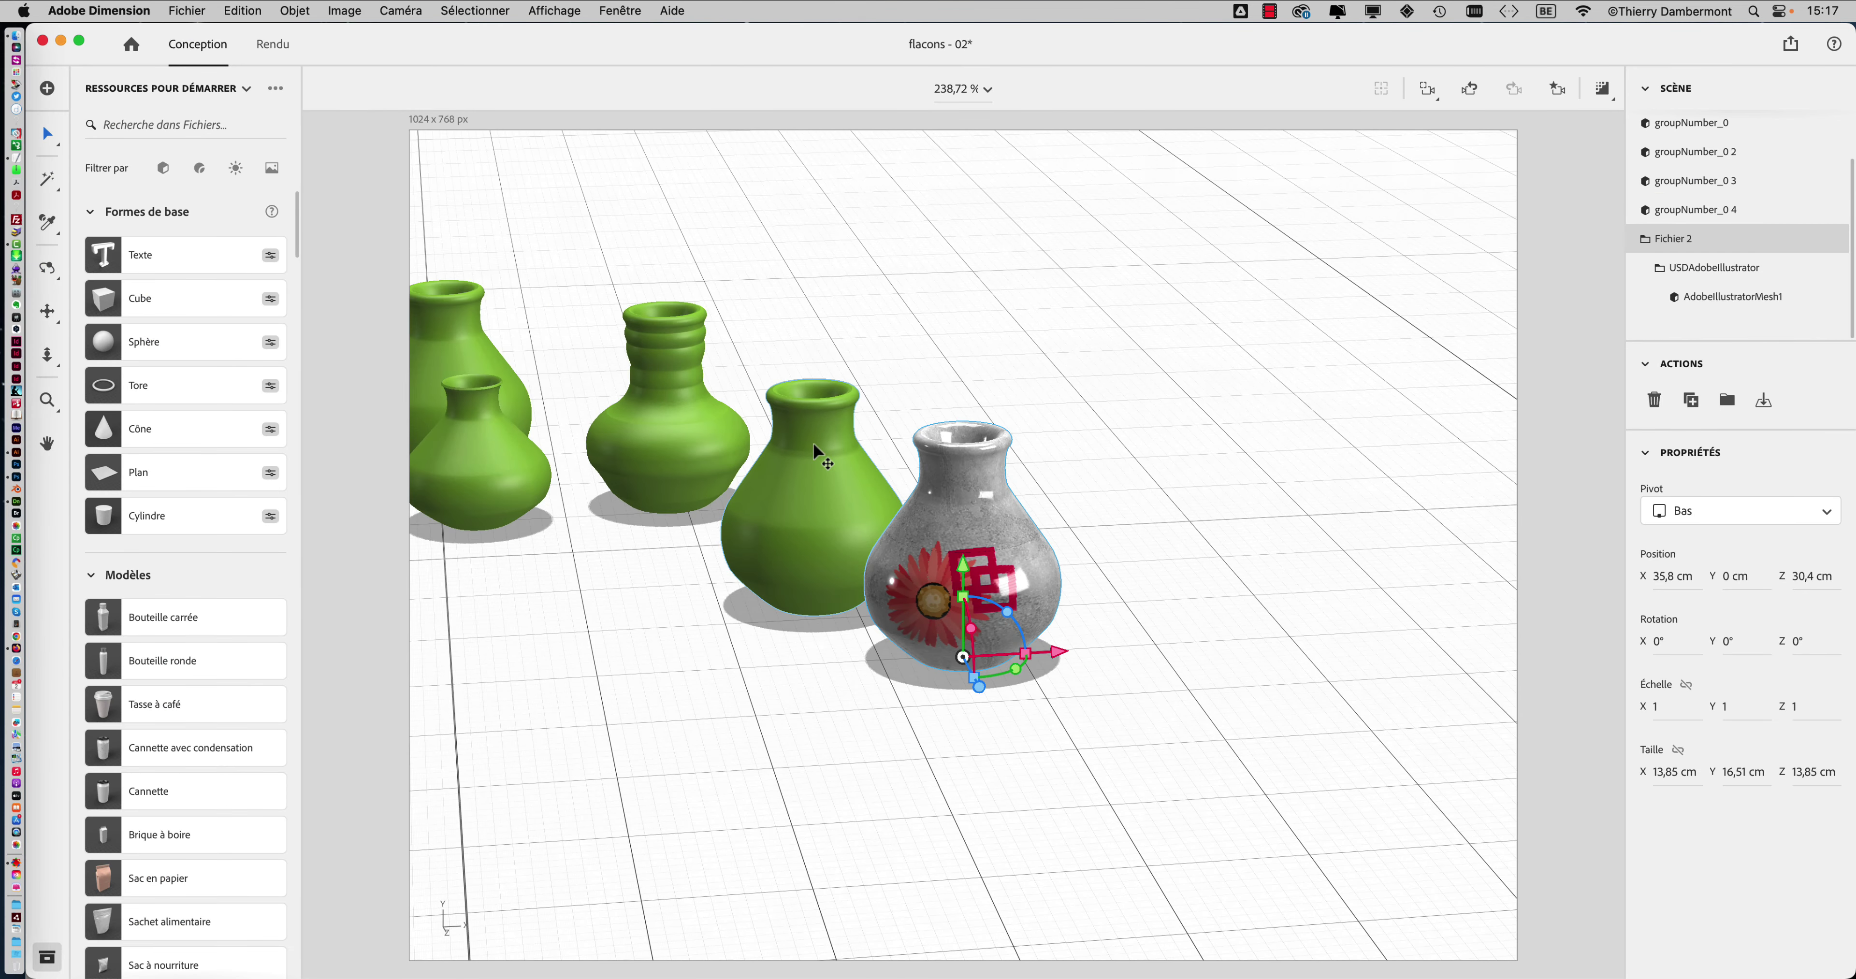
scroll(813, 442, down, 2)
scroll(813, 442, down, 2)
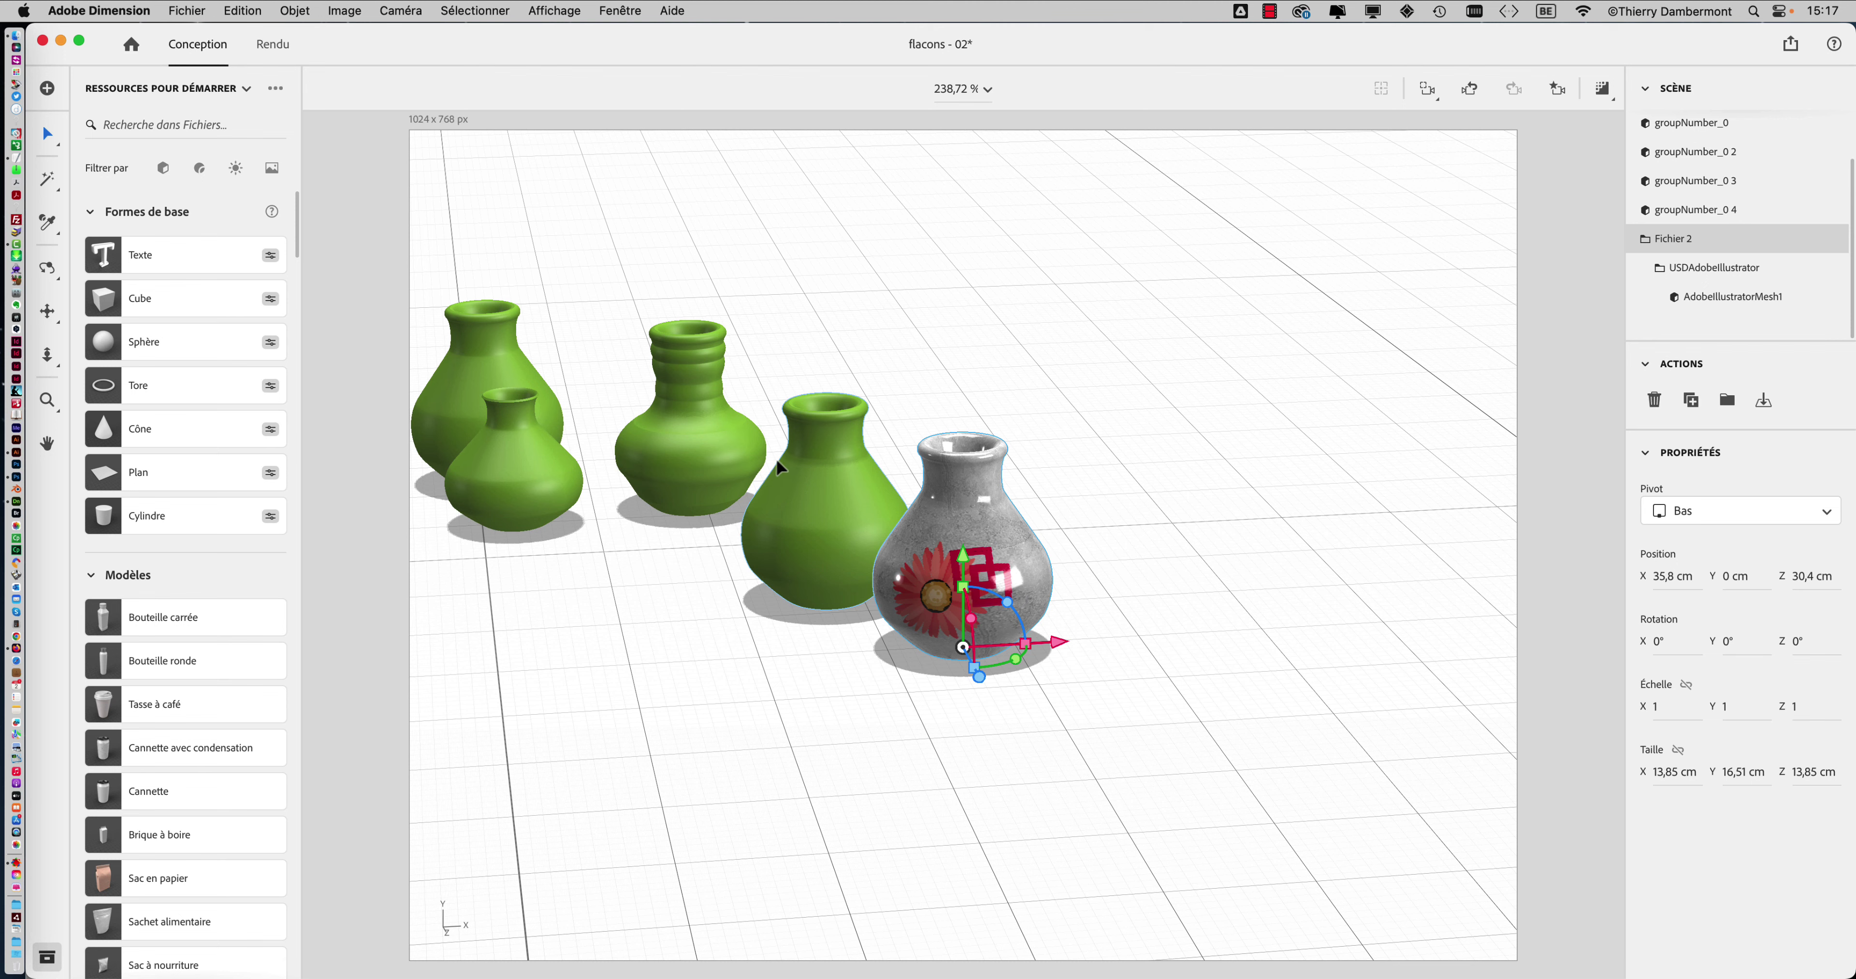
scroll(776, 458, down, 1)
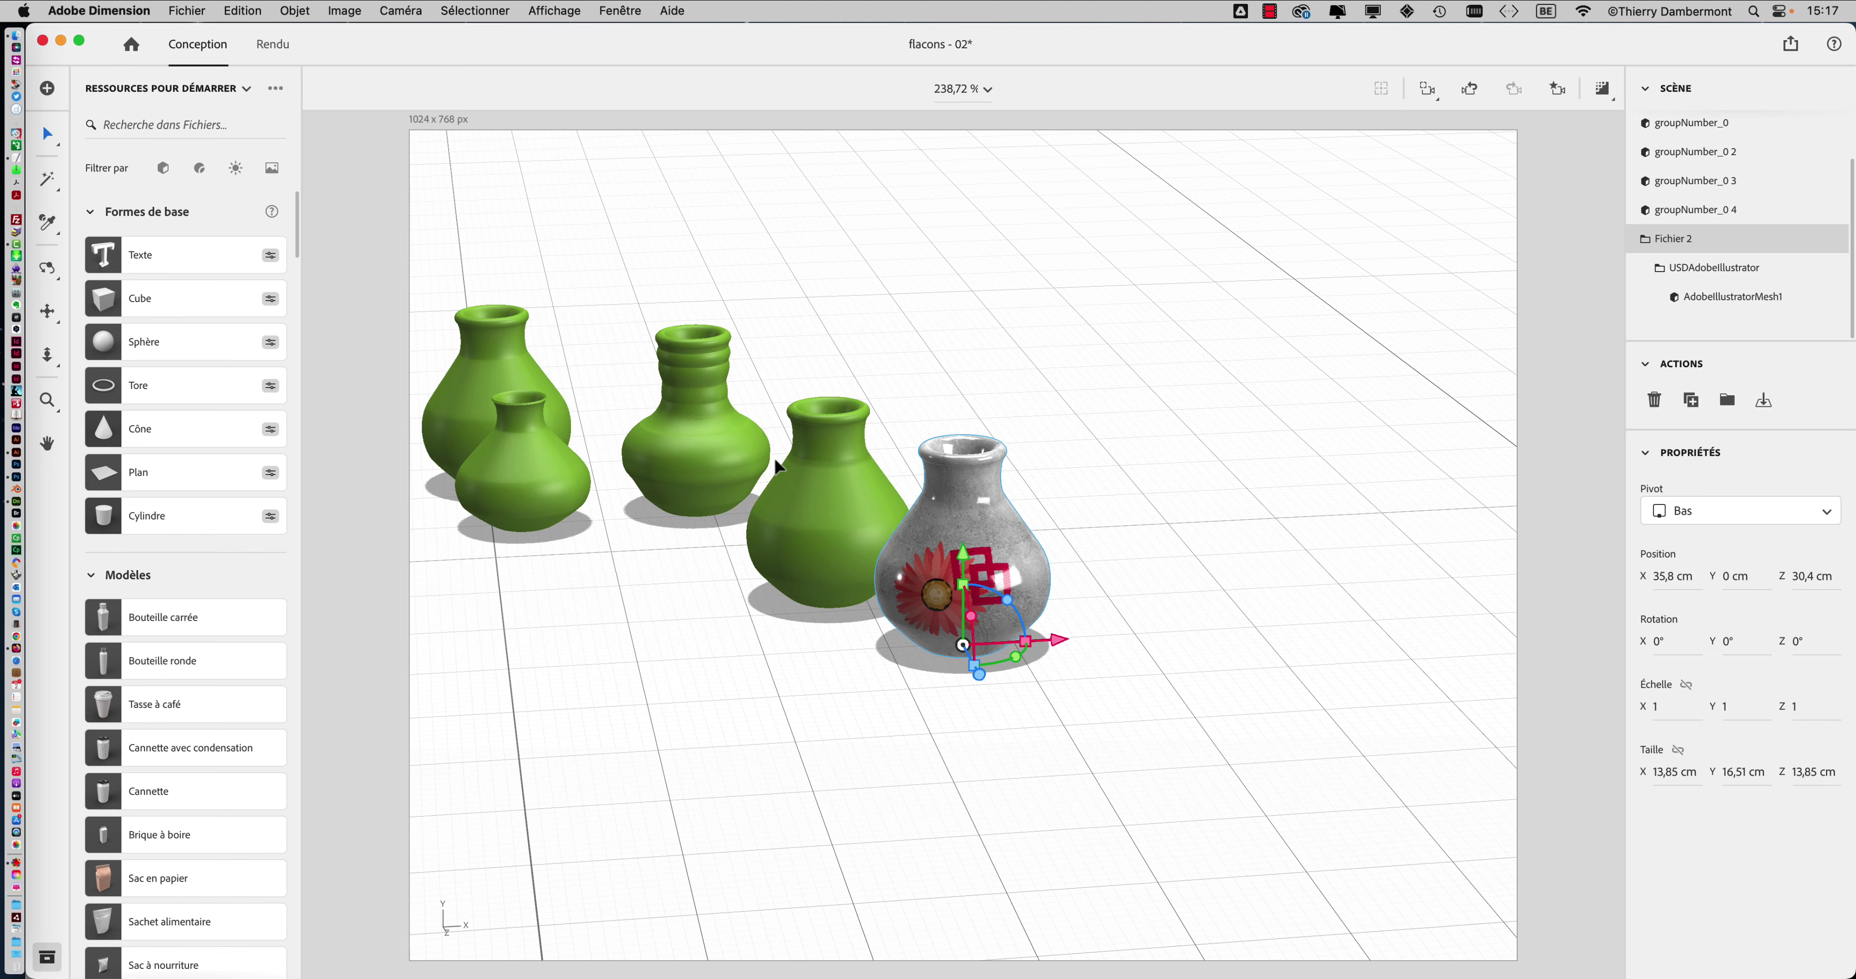
click(1122, 395)
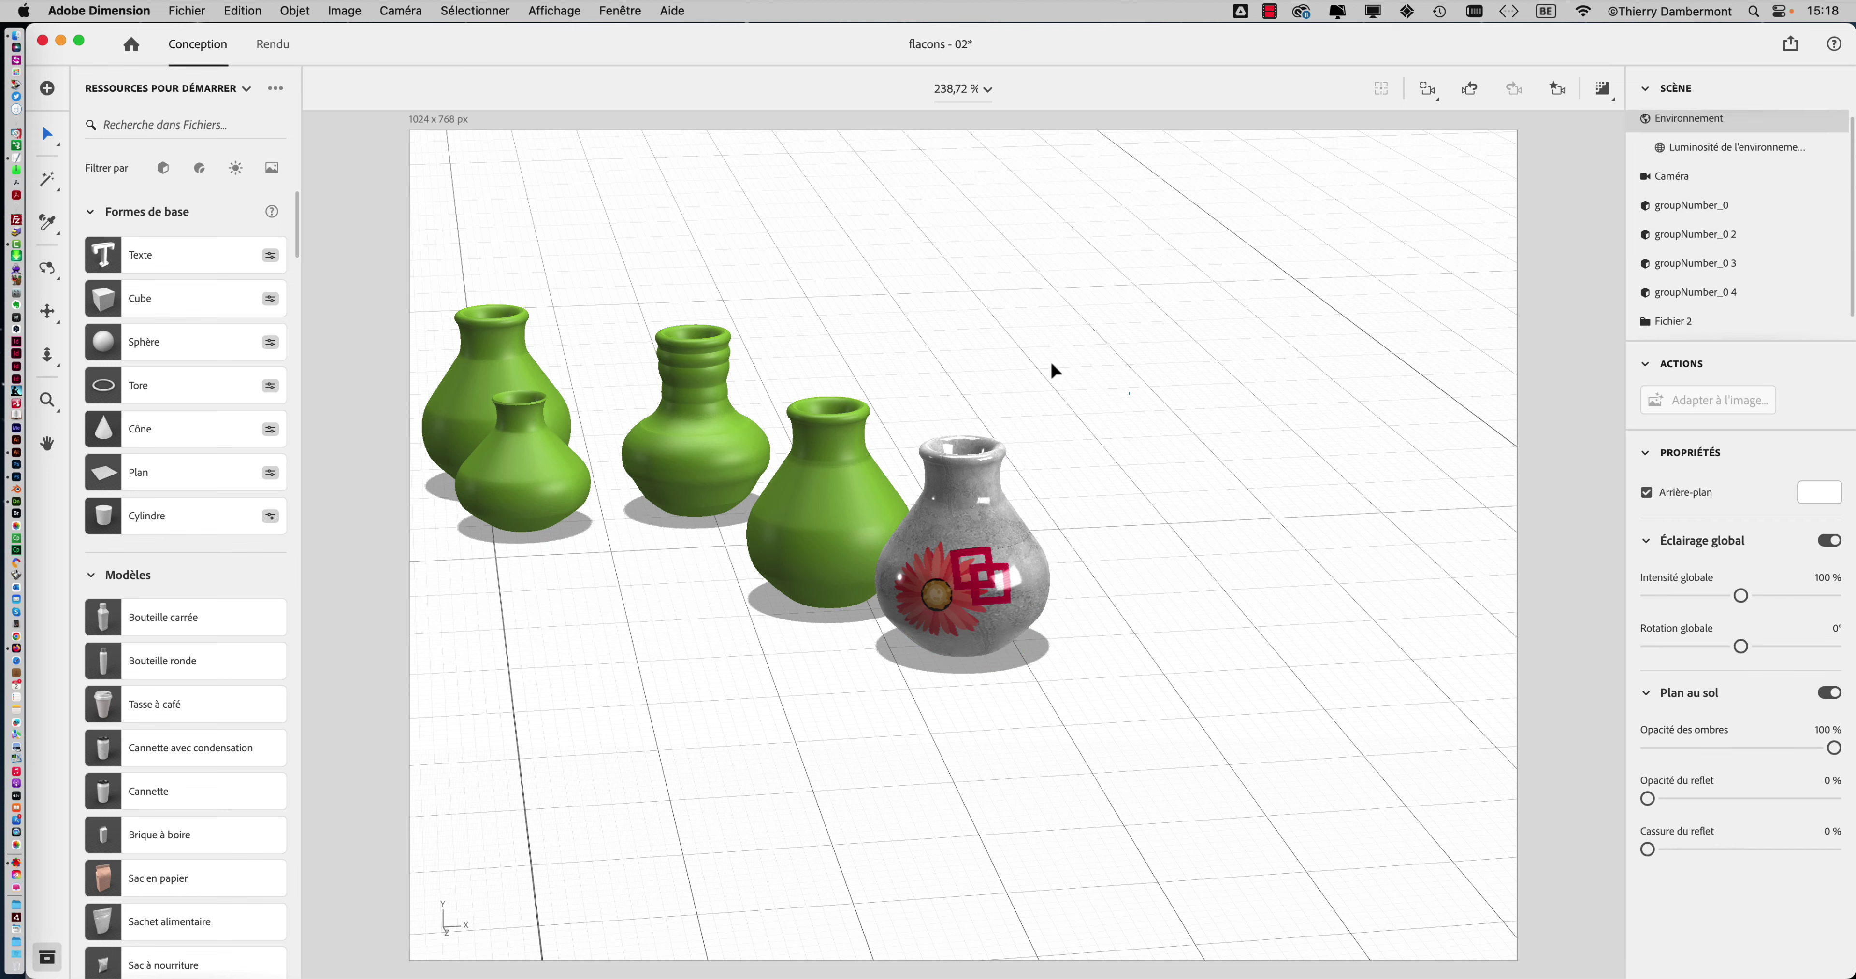
drag(1015, 372, 629, 385)
- Import bag_backpack.fbx from modèles téléchargés as a 3D model
click(187, 10)
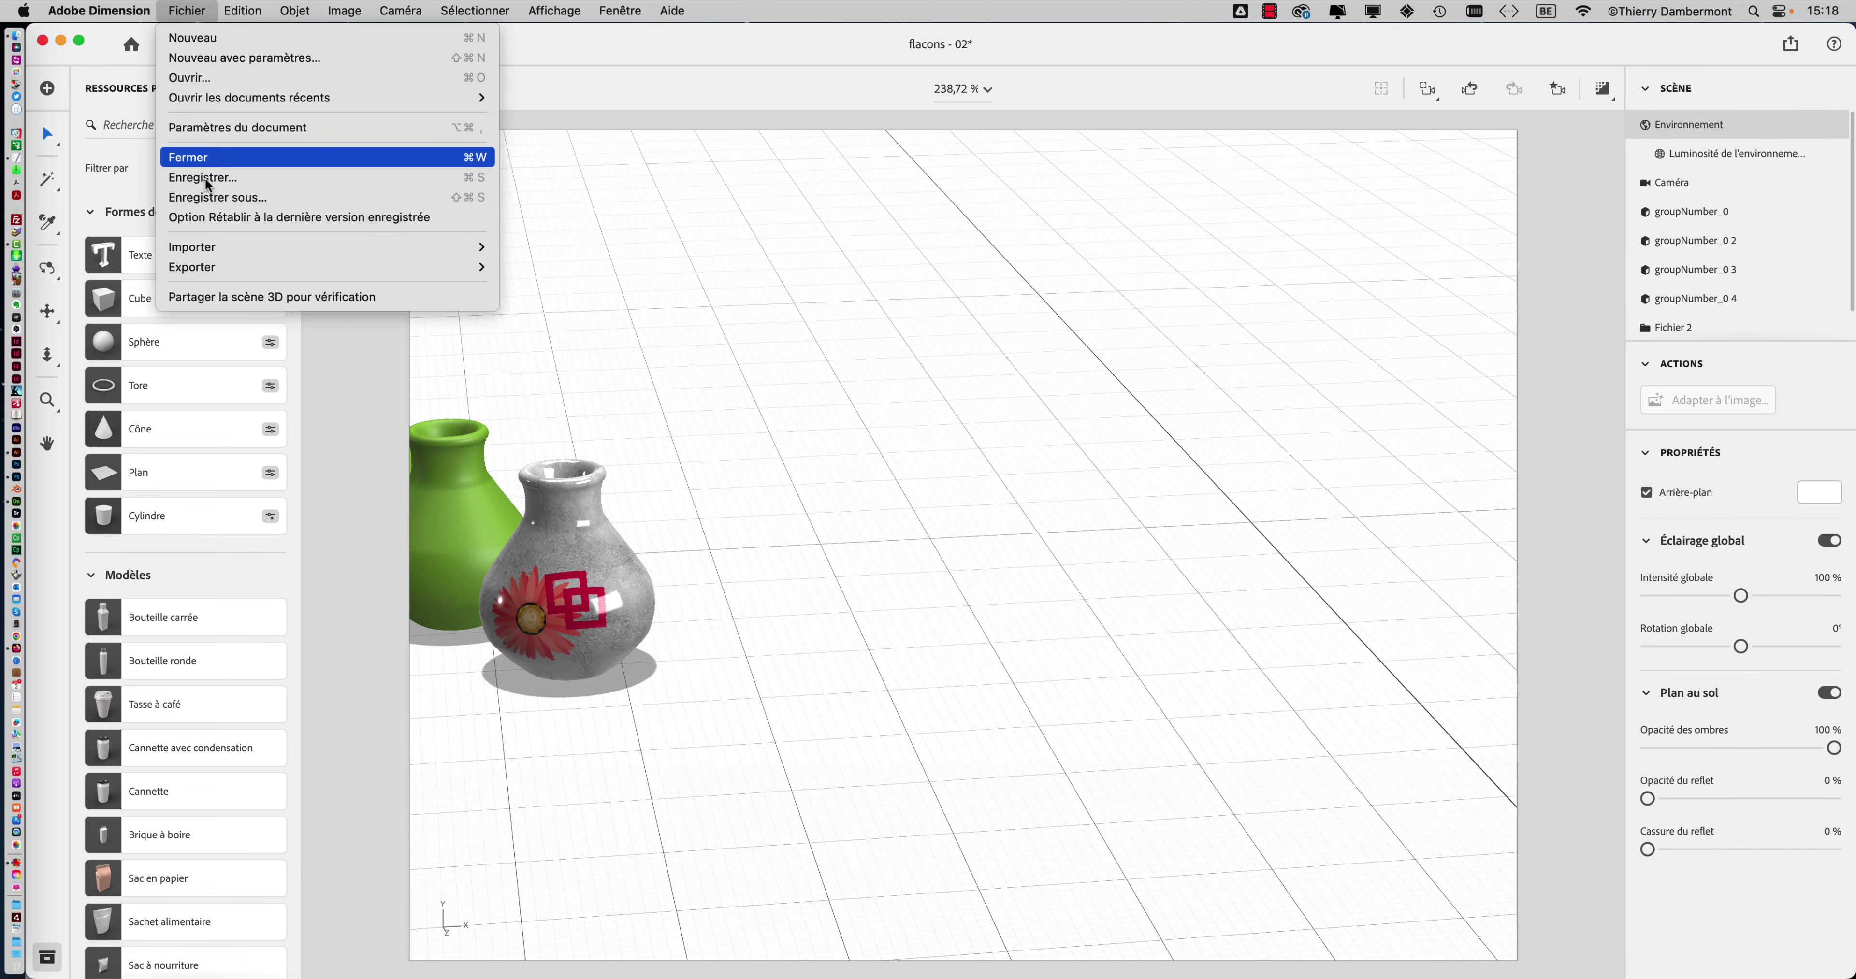
mouse_move(195, 246)
click(562, 243)
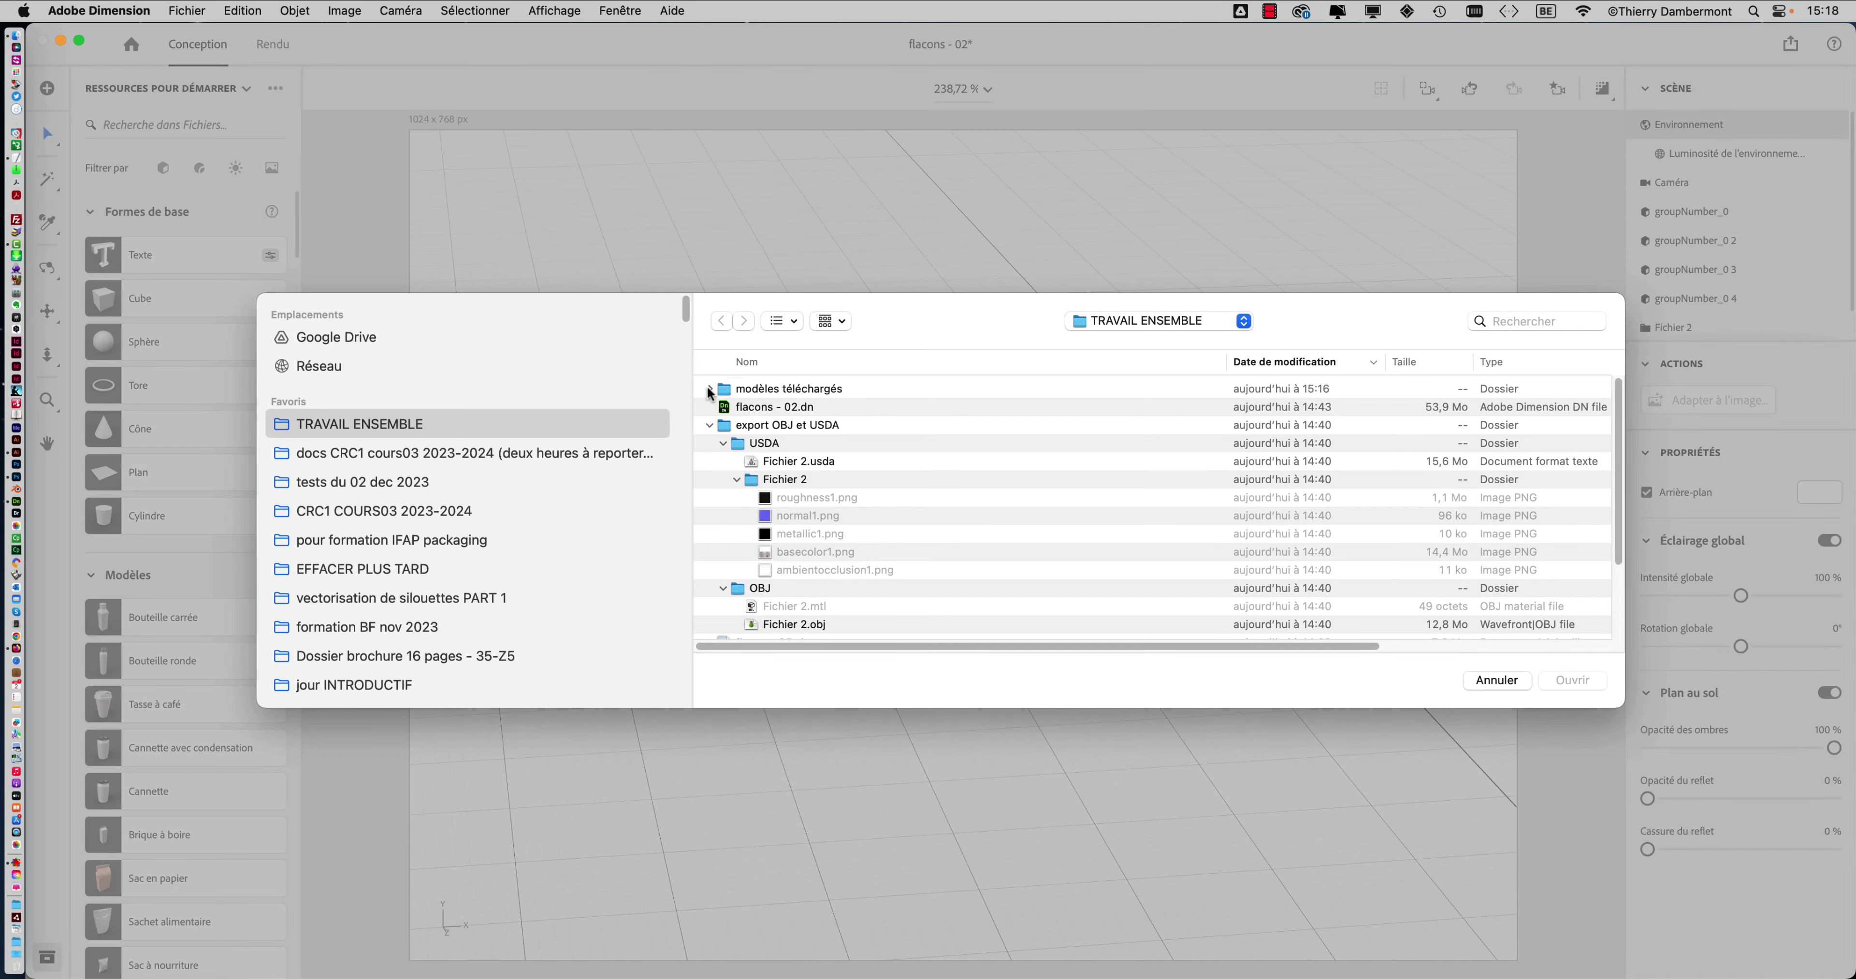
click(709, 388)
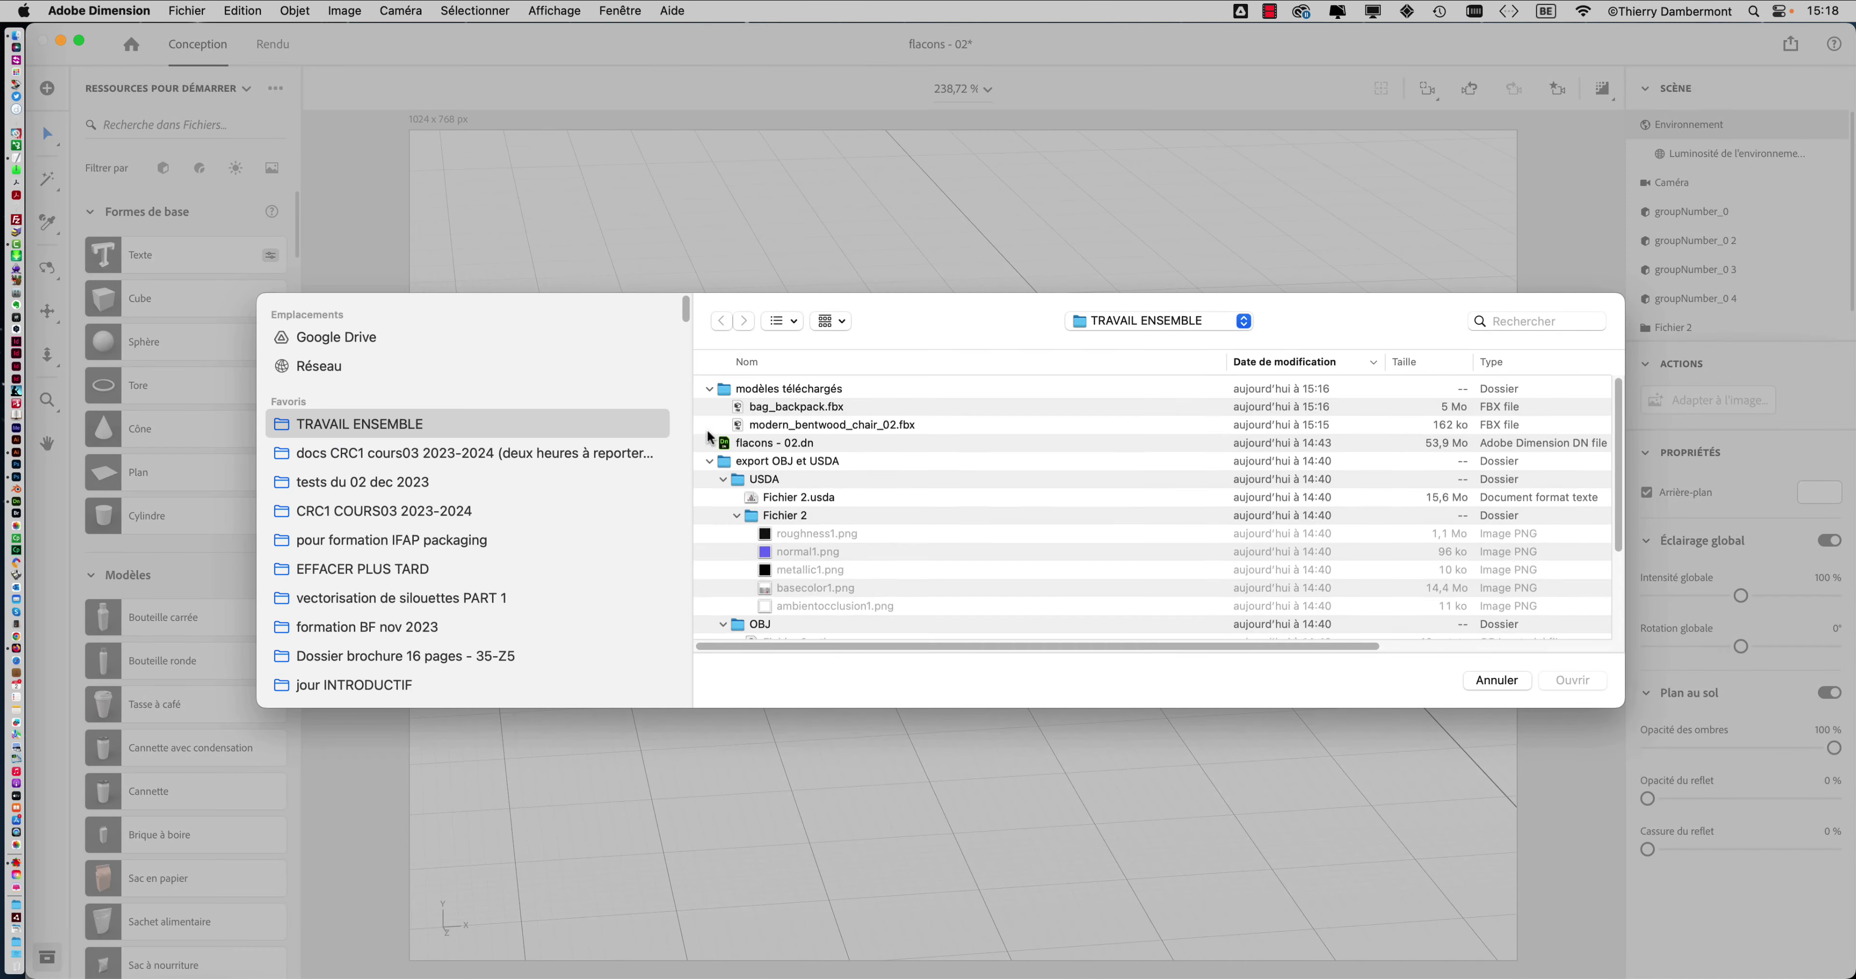
click(710, 462)
click(792, 408)
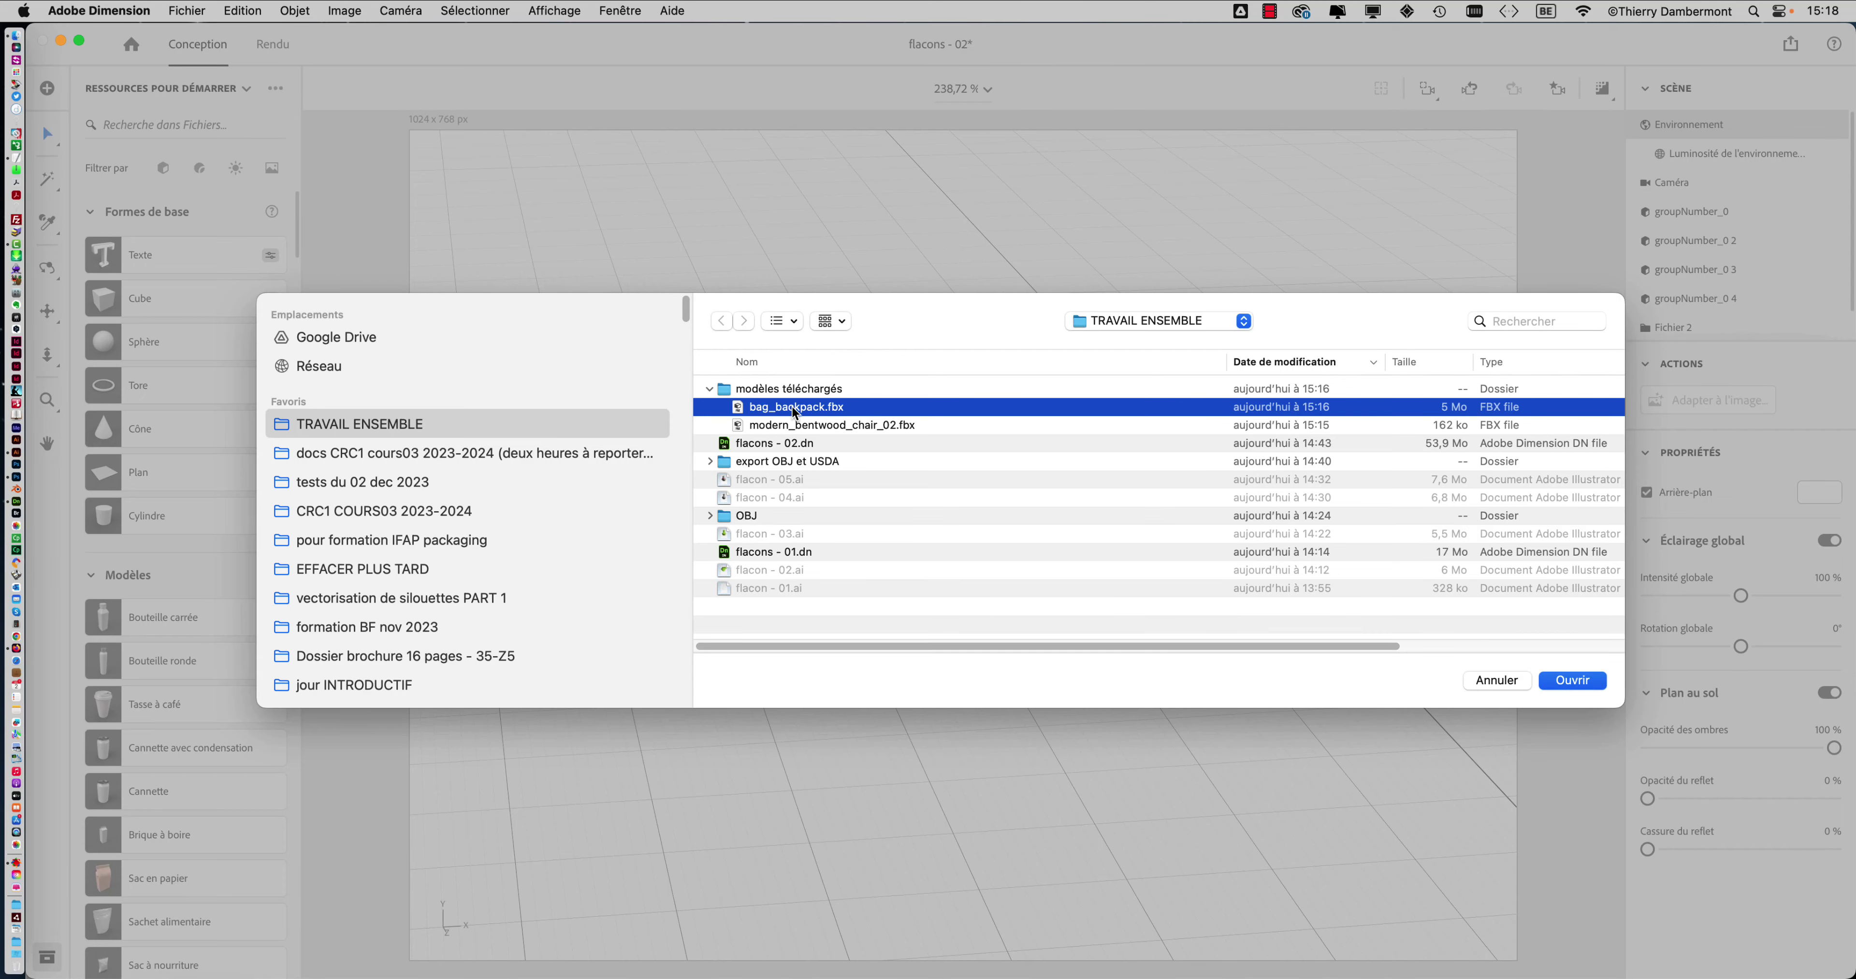
click(1589, 682)
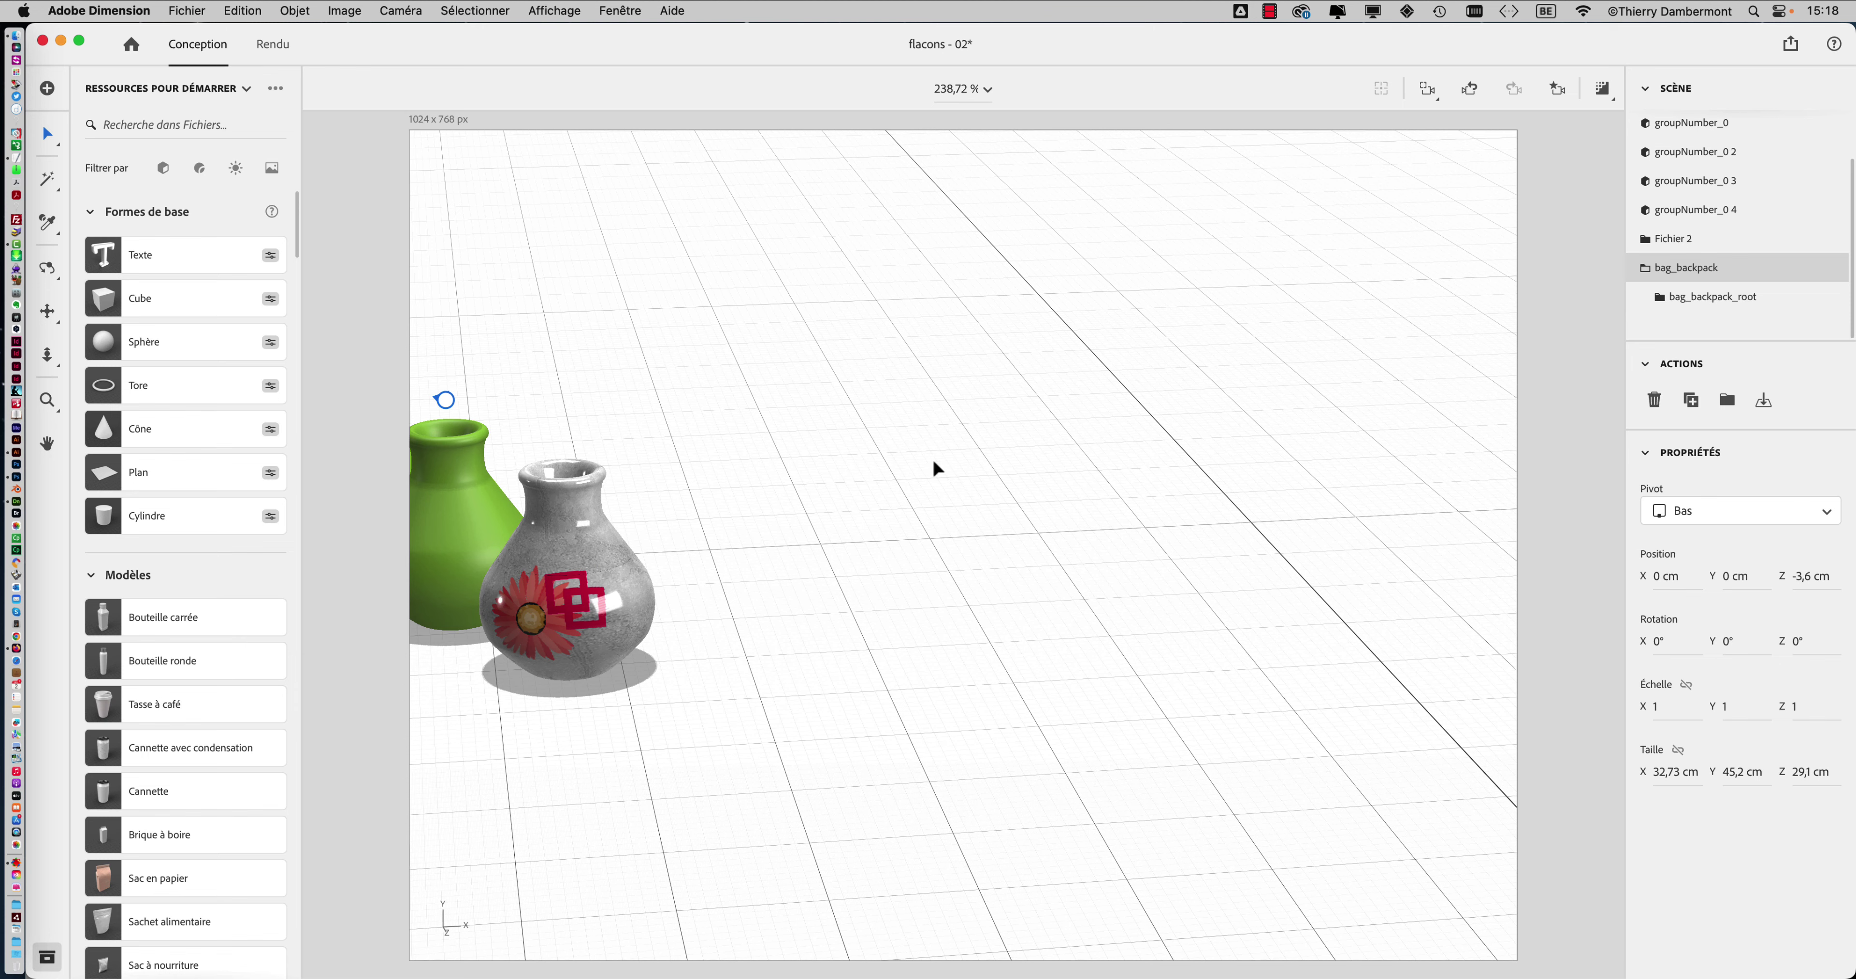
- Undo the accidental tilt and move the backpack onto the floor behind the green vases
scroll(775, 429, down, 3)
scroll(776, 429, down, 5)
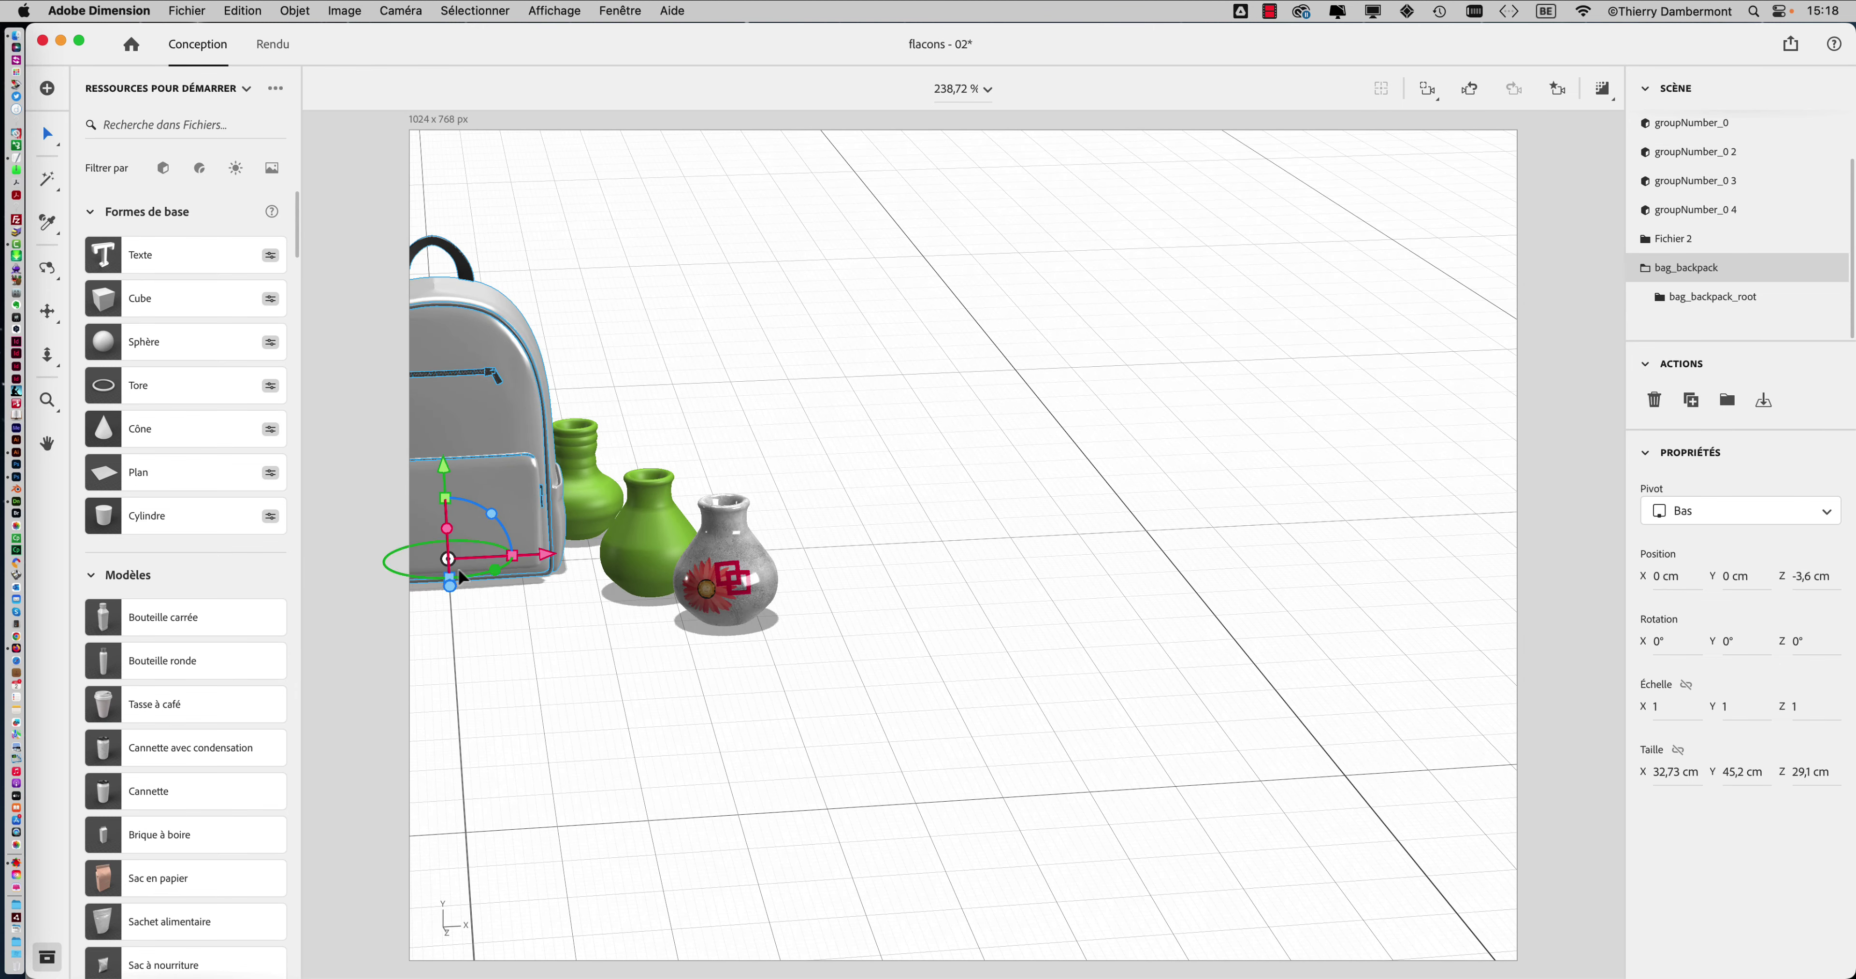
drag(476, 576, 848, 595)
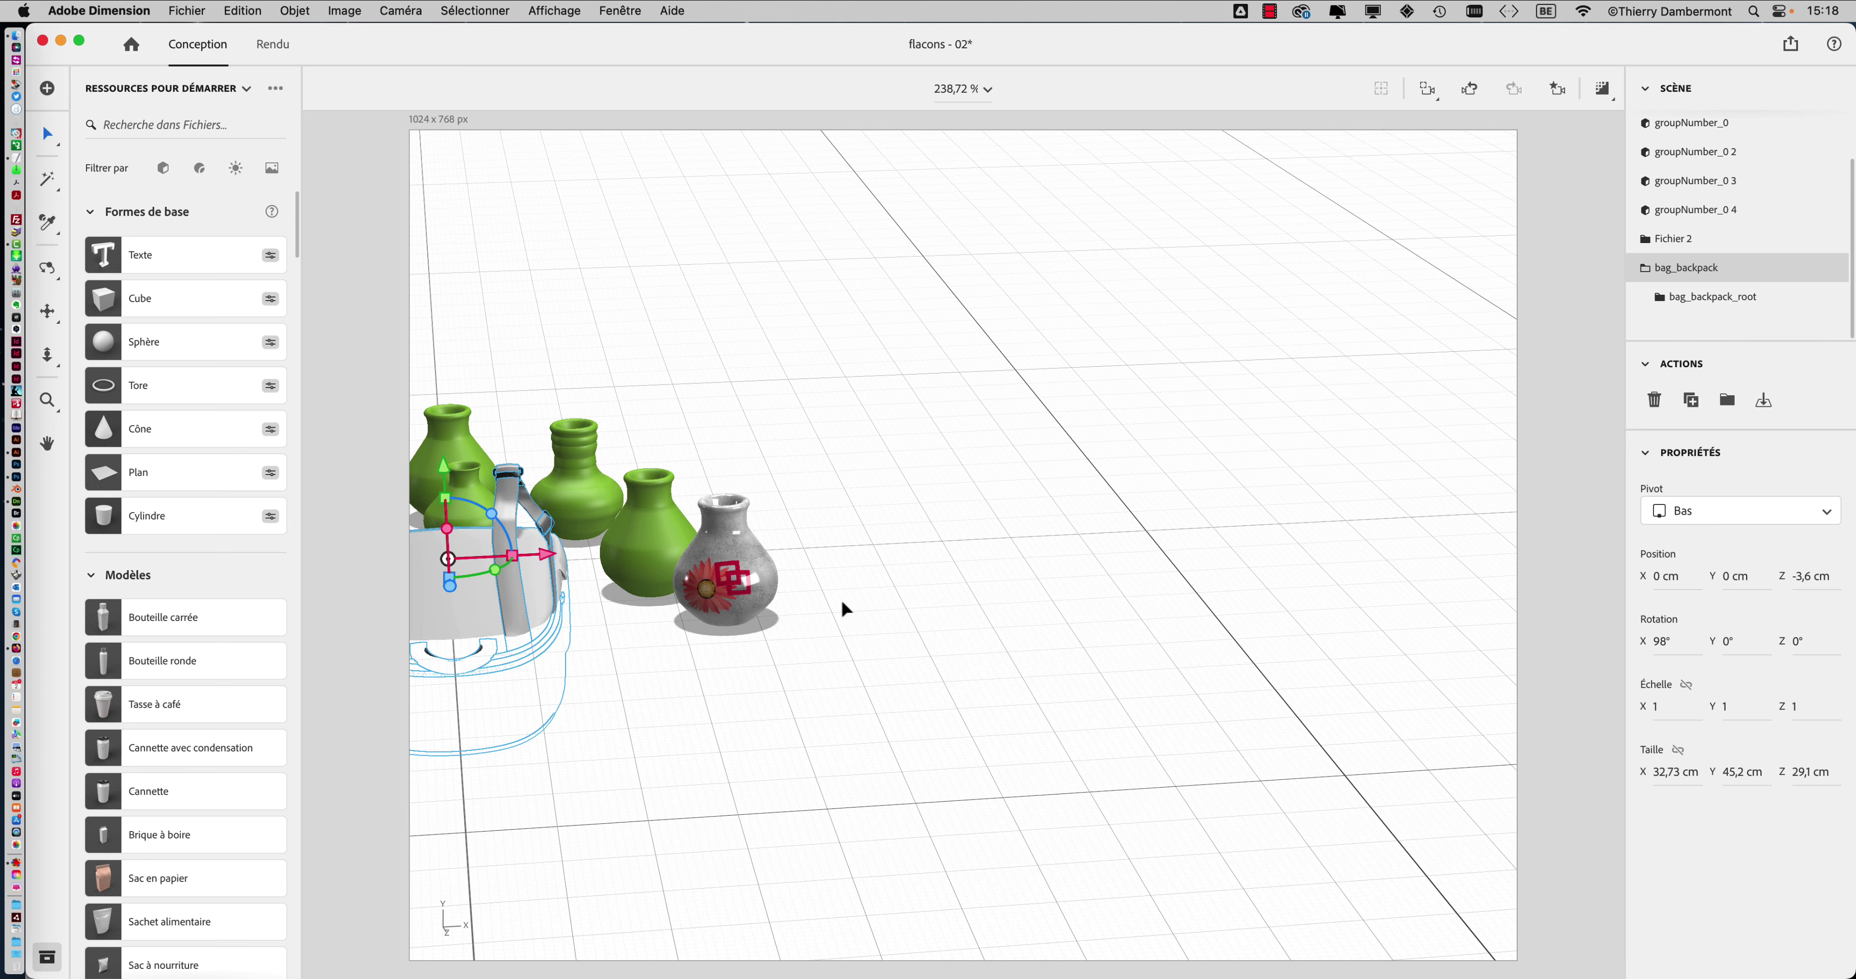
key(super+z)
click(854, 592)
middle_drag(846, 581, 1297, 625)
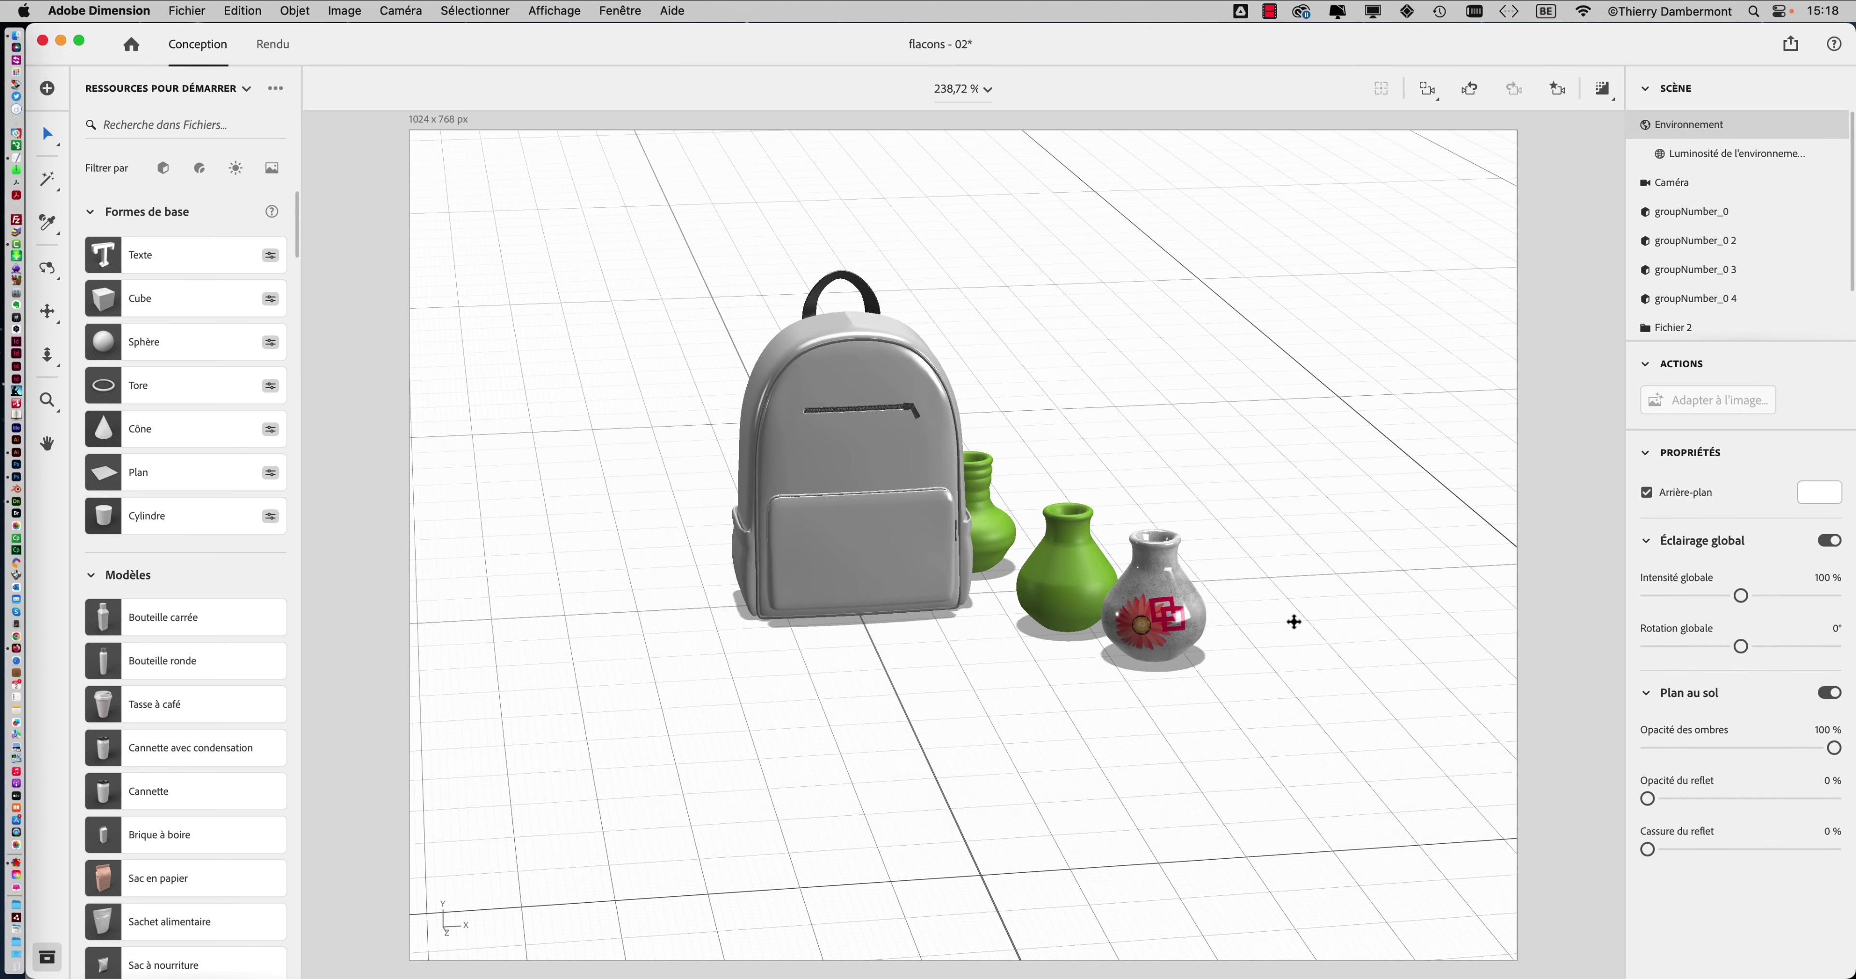
click(852, 593)
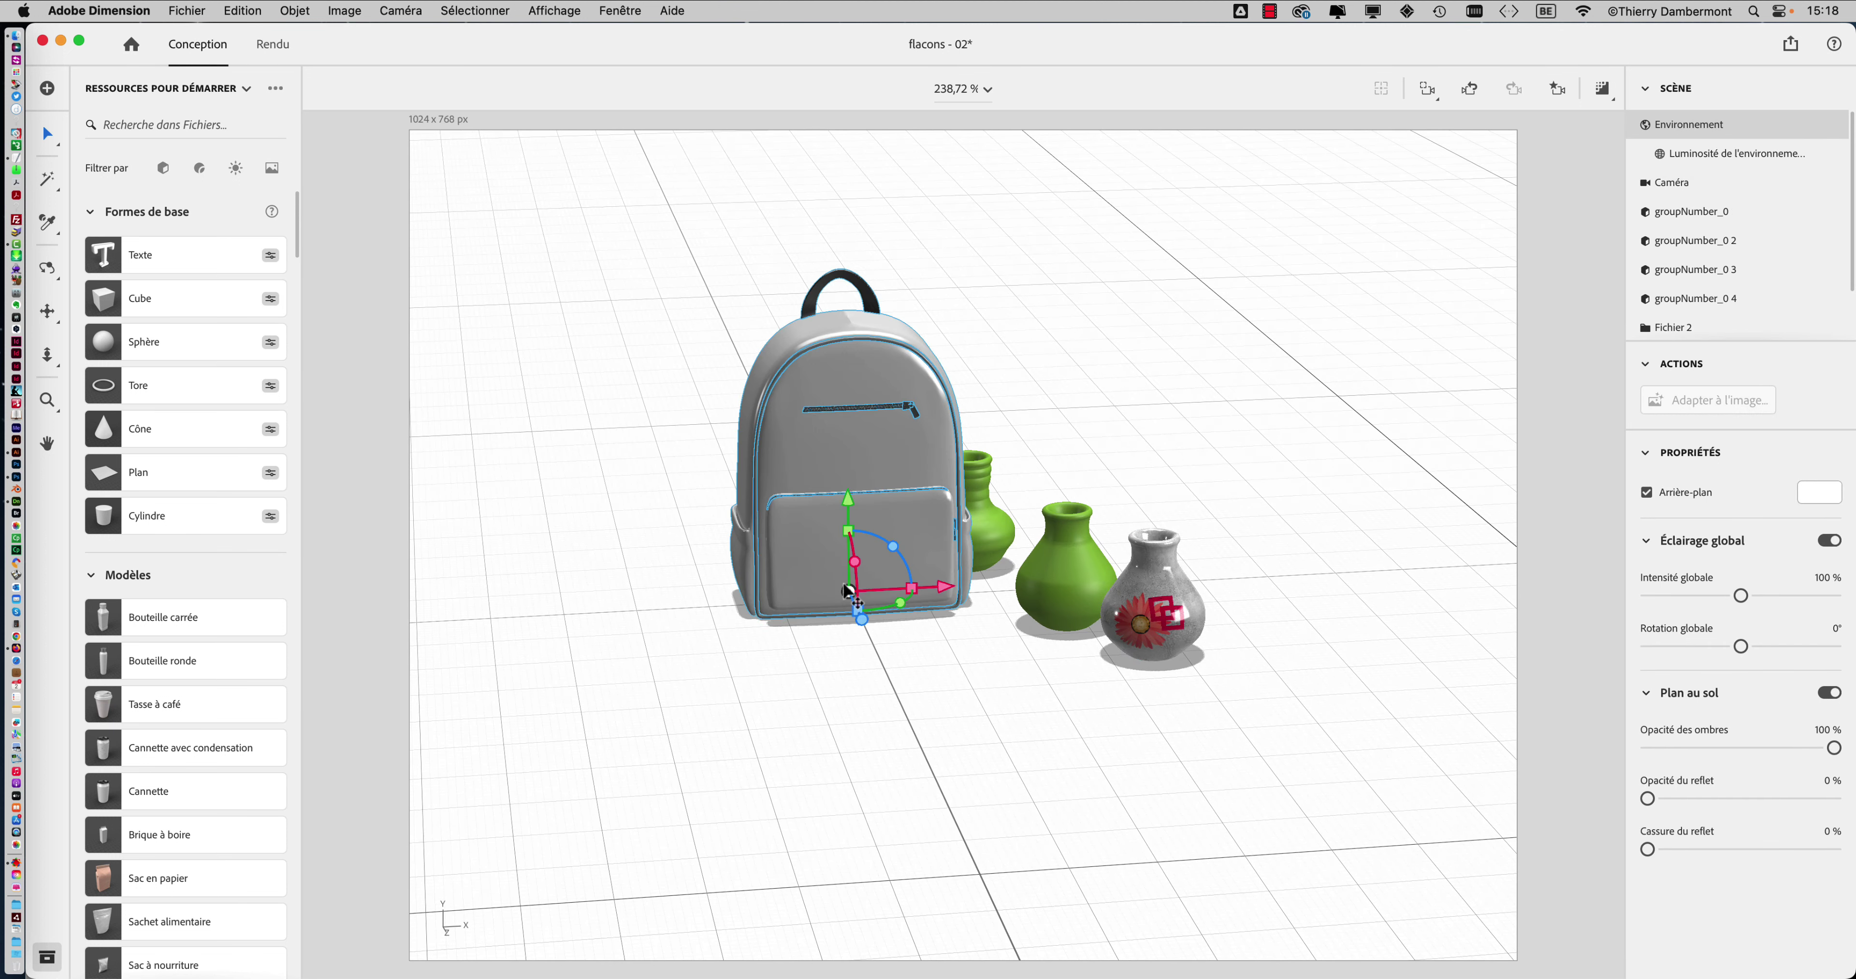
middle_drag(779, 675, 878, 621)
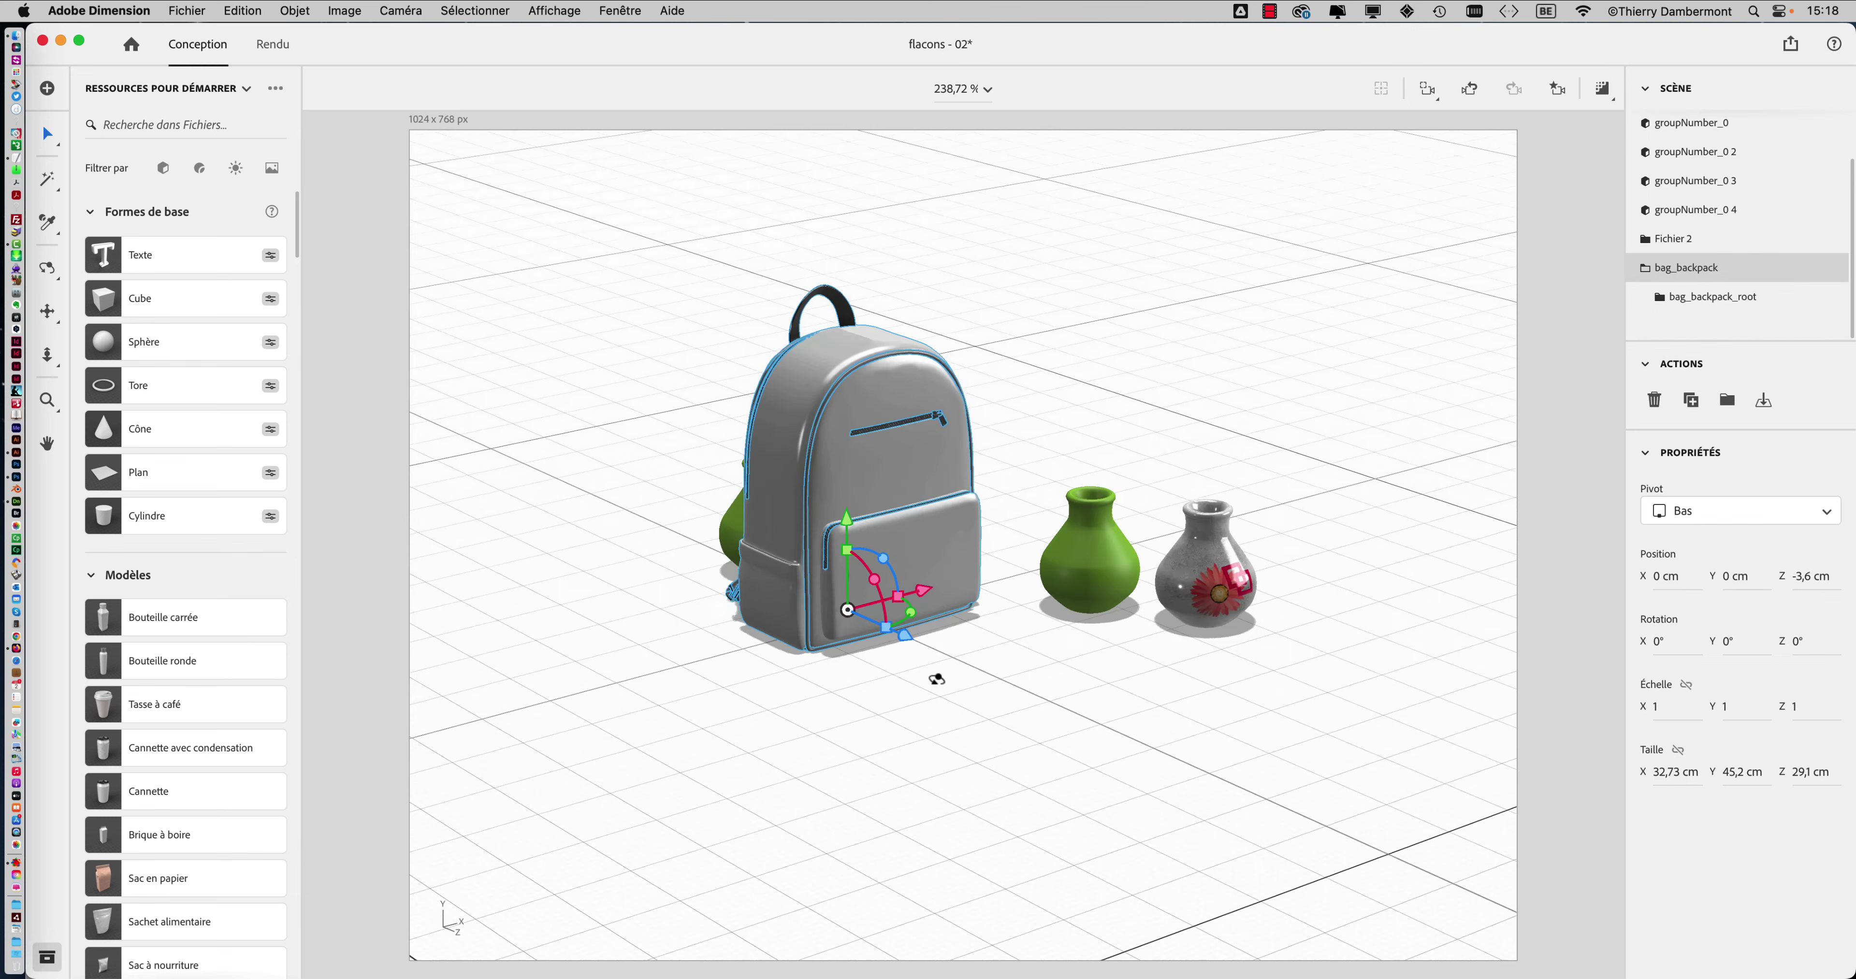
drag(851, 615, 1330, 493)
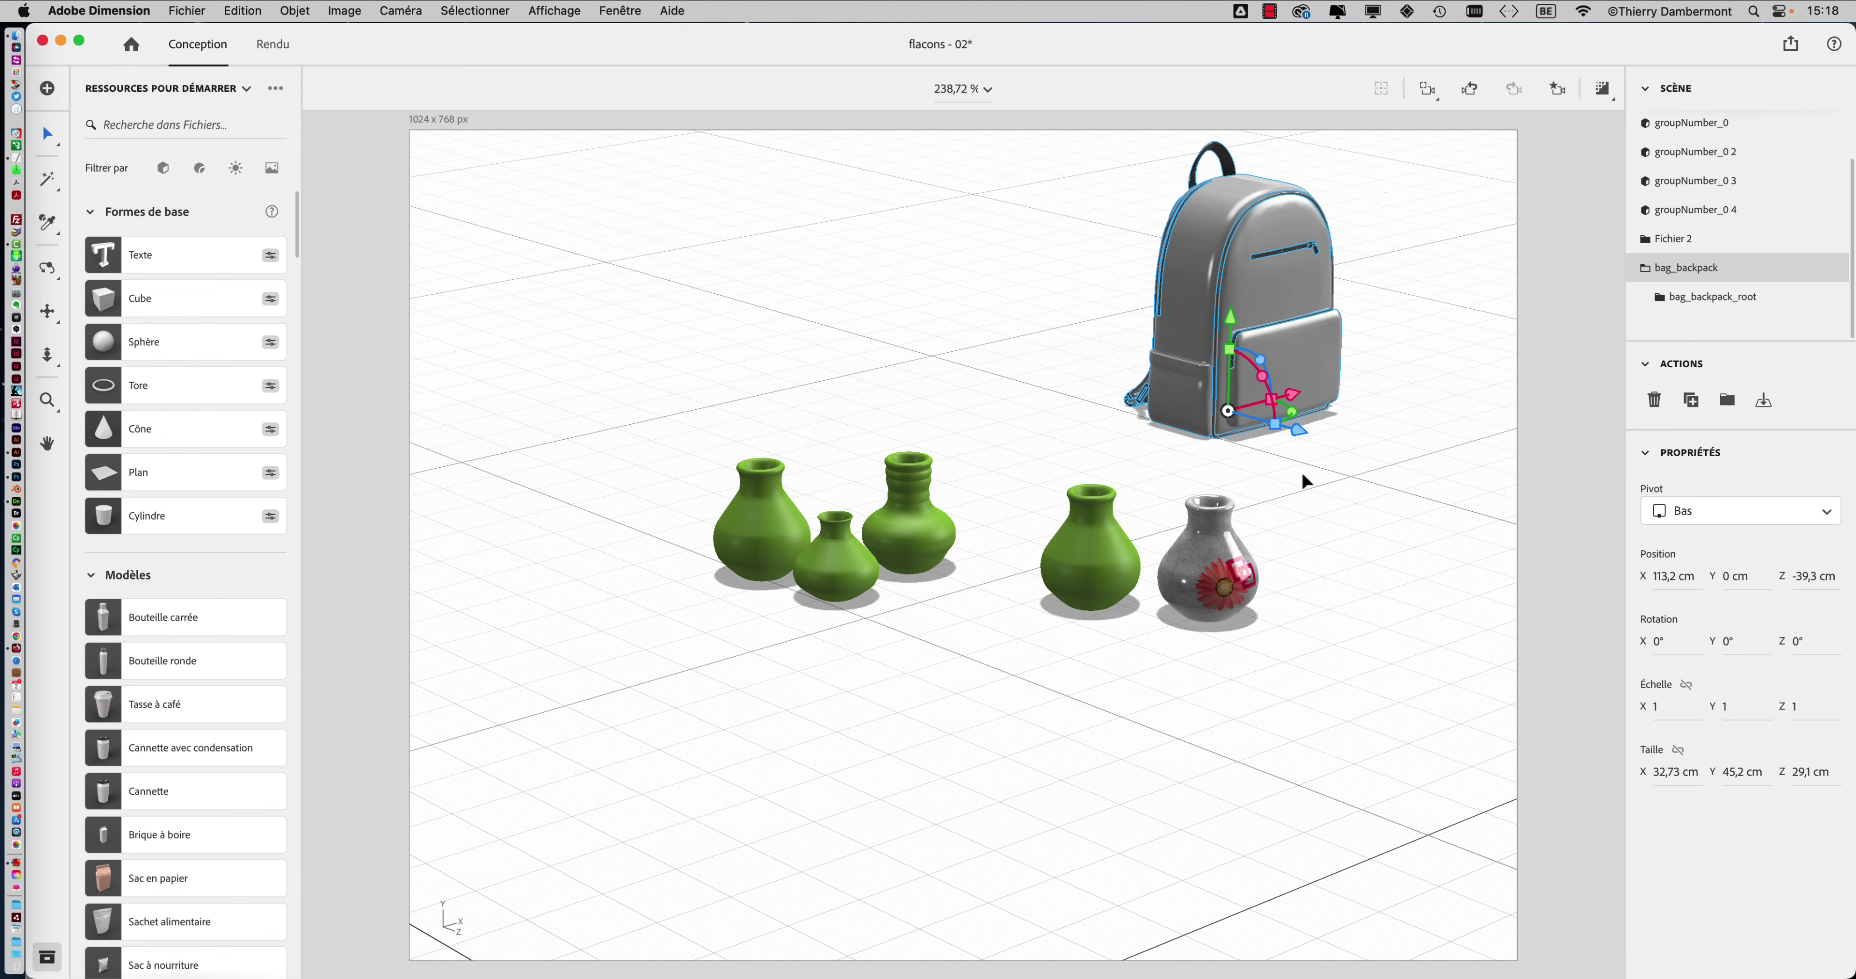
mouse_move(1231, 416)
mouse_down()
mouse_move(1109, 442)
mouse_move(1070, 475)
mouse_move(678, 462)
mouse_move(1020, 462)
mouse_up()
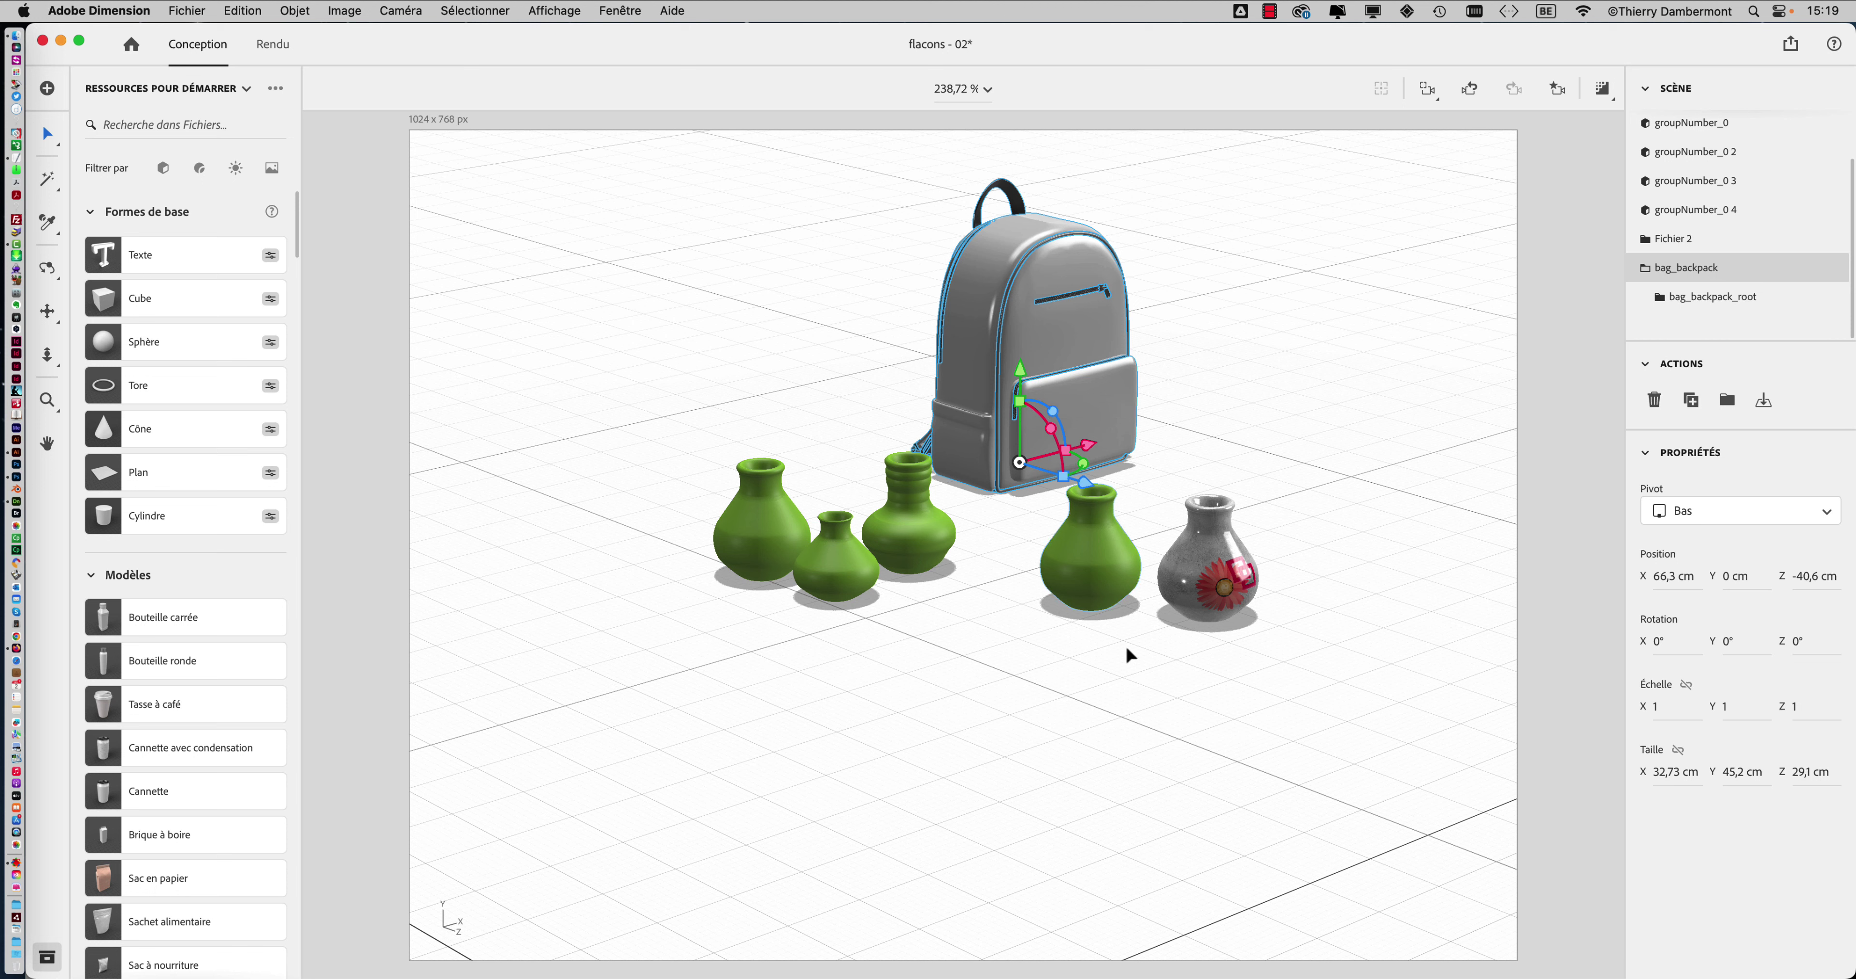
- Import modern_bentwood_chair_02.fbx as a 3D model
click(845, 704)
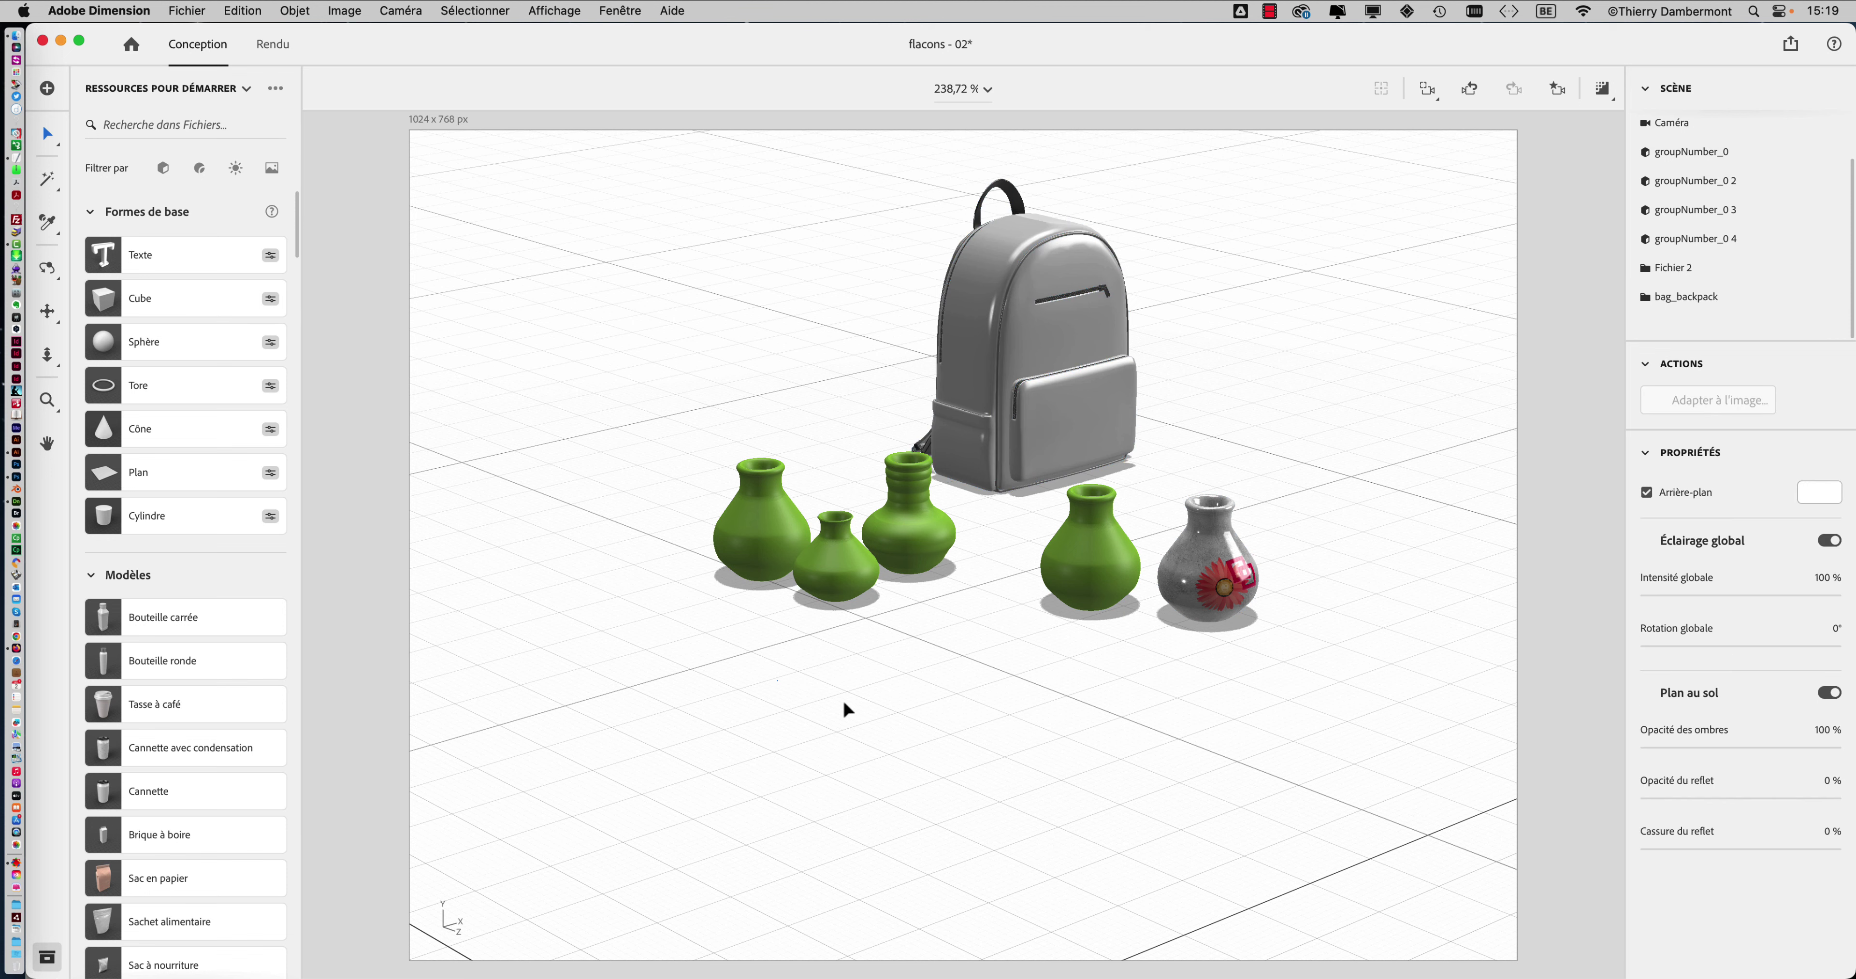
click(187, 10)
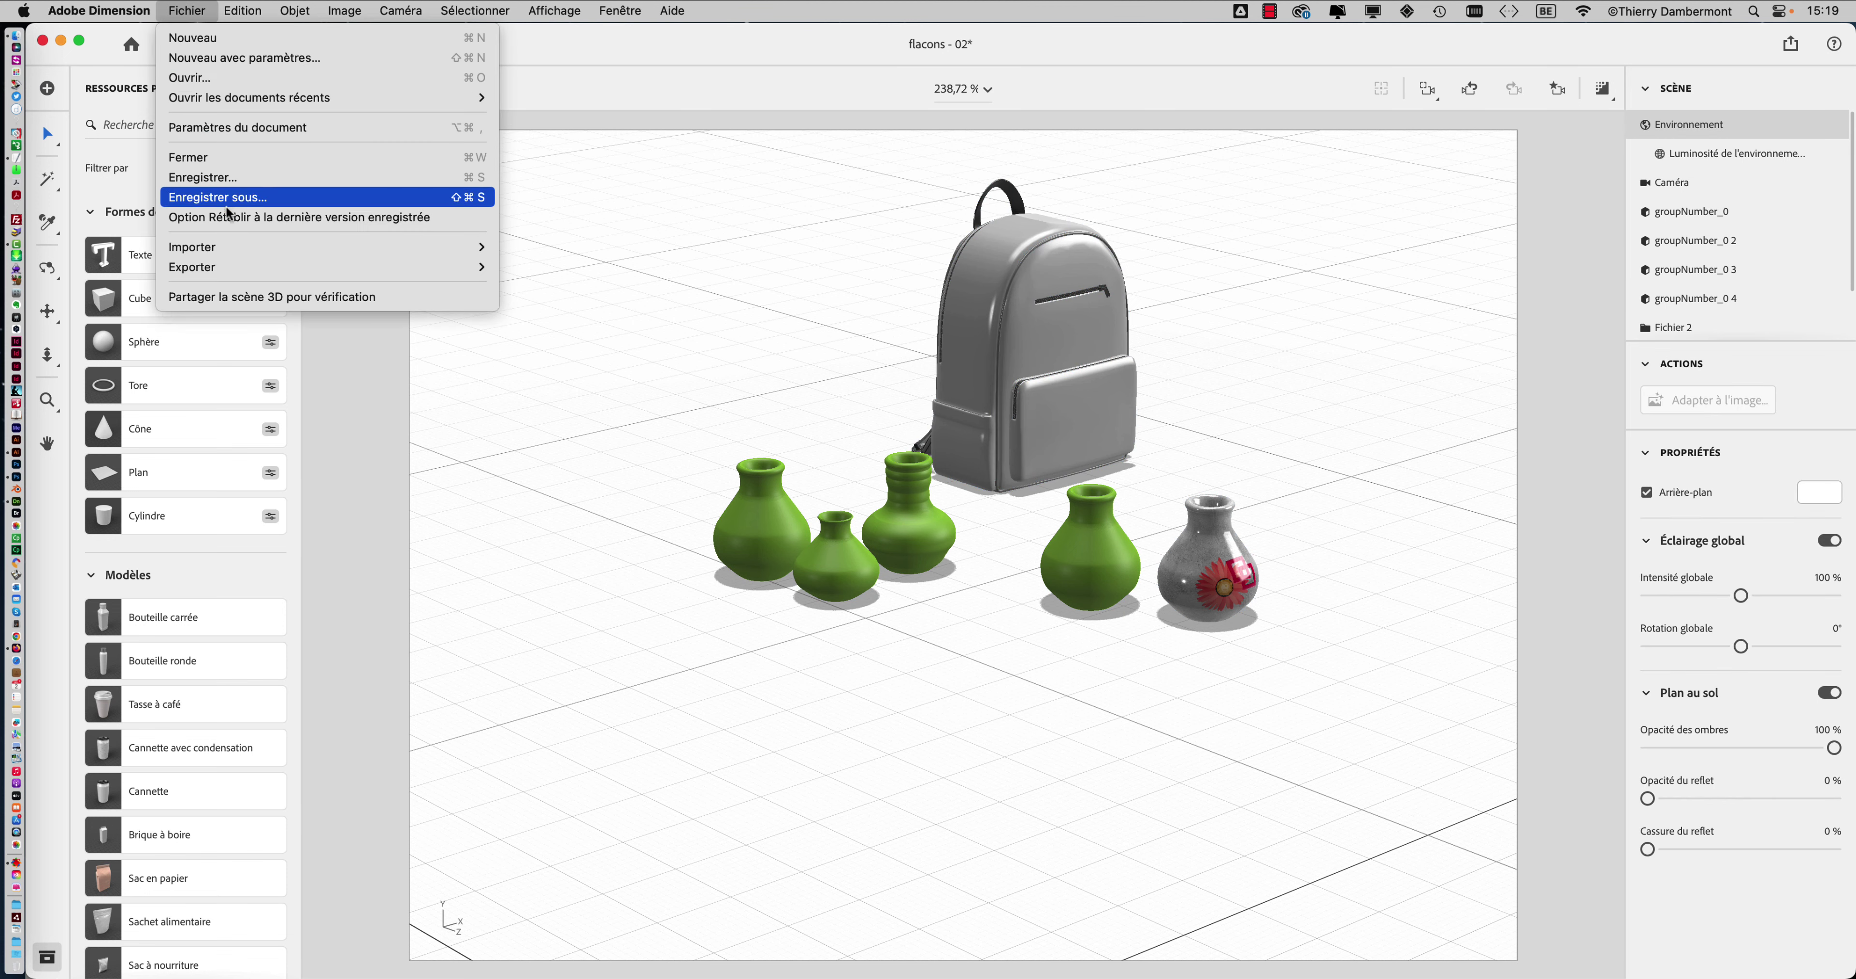
mouse_move(190, 246)
click(548, 246)
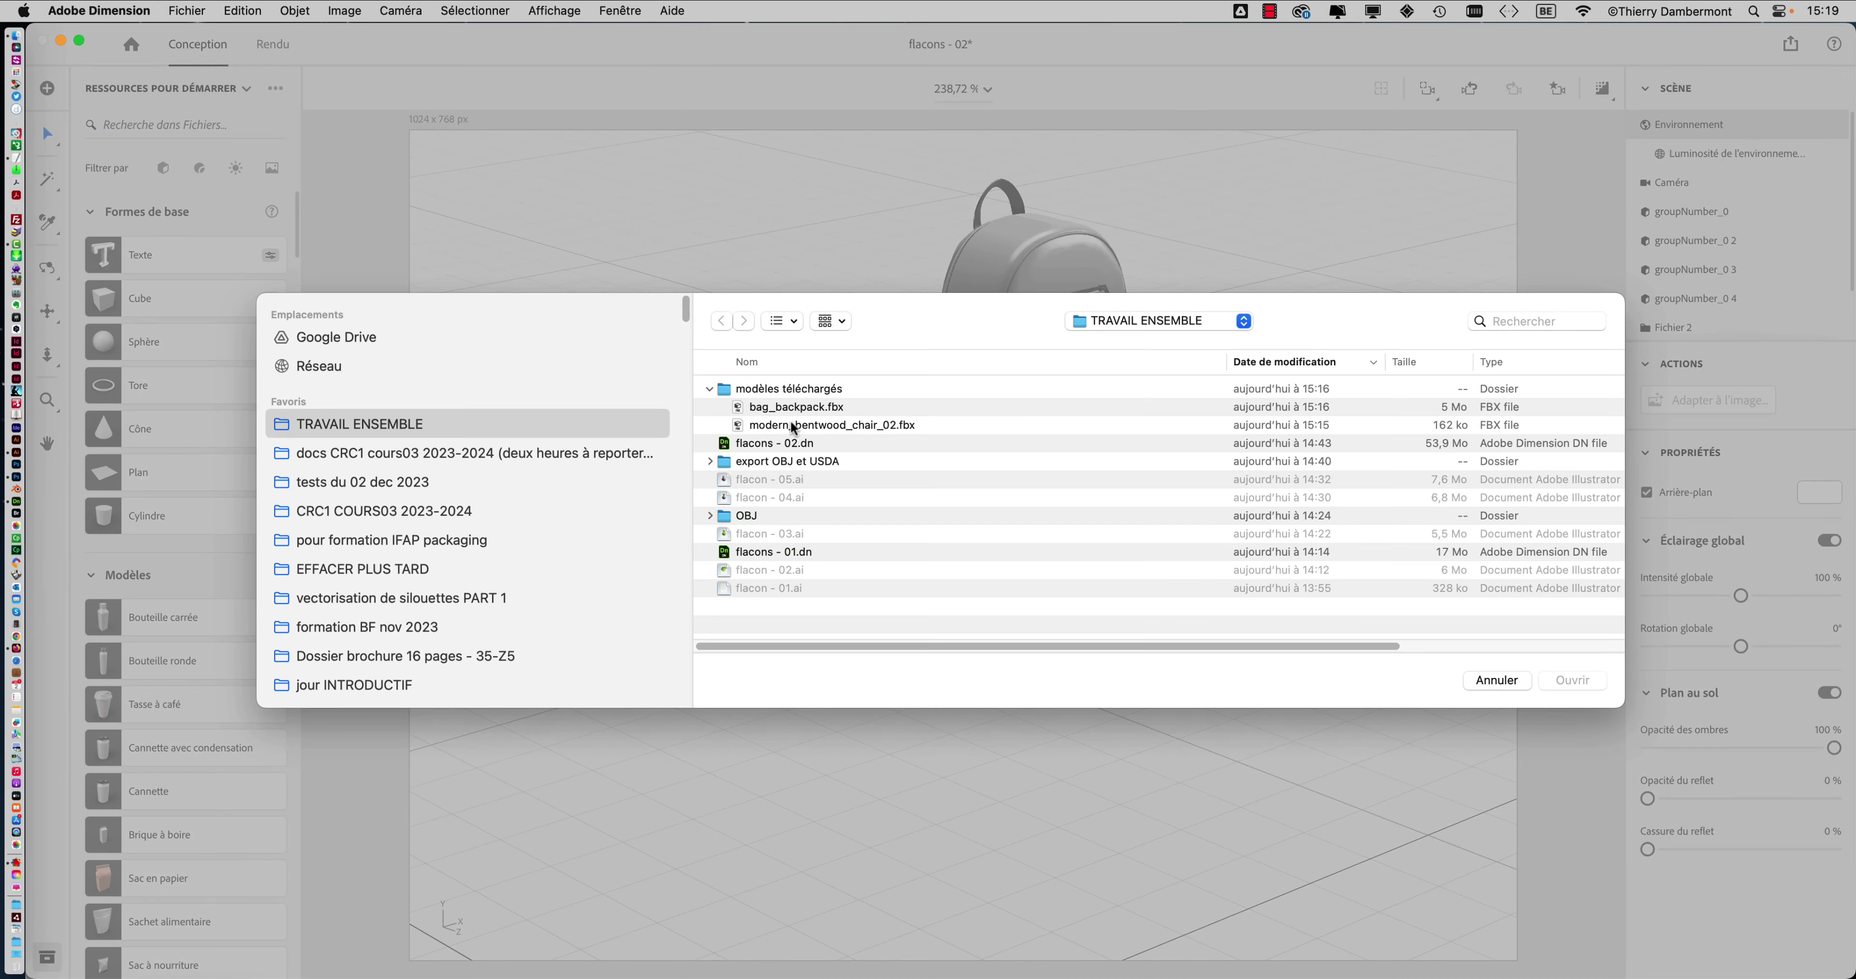
click(787, 425)
click(779, 415)
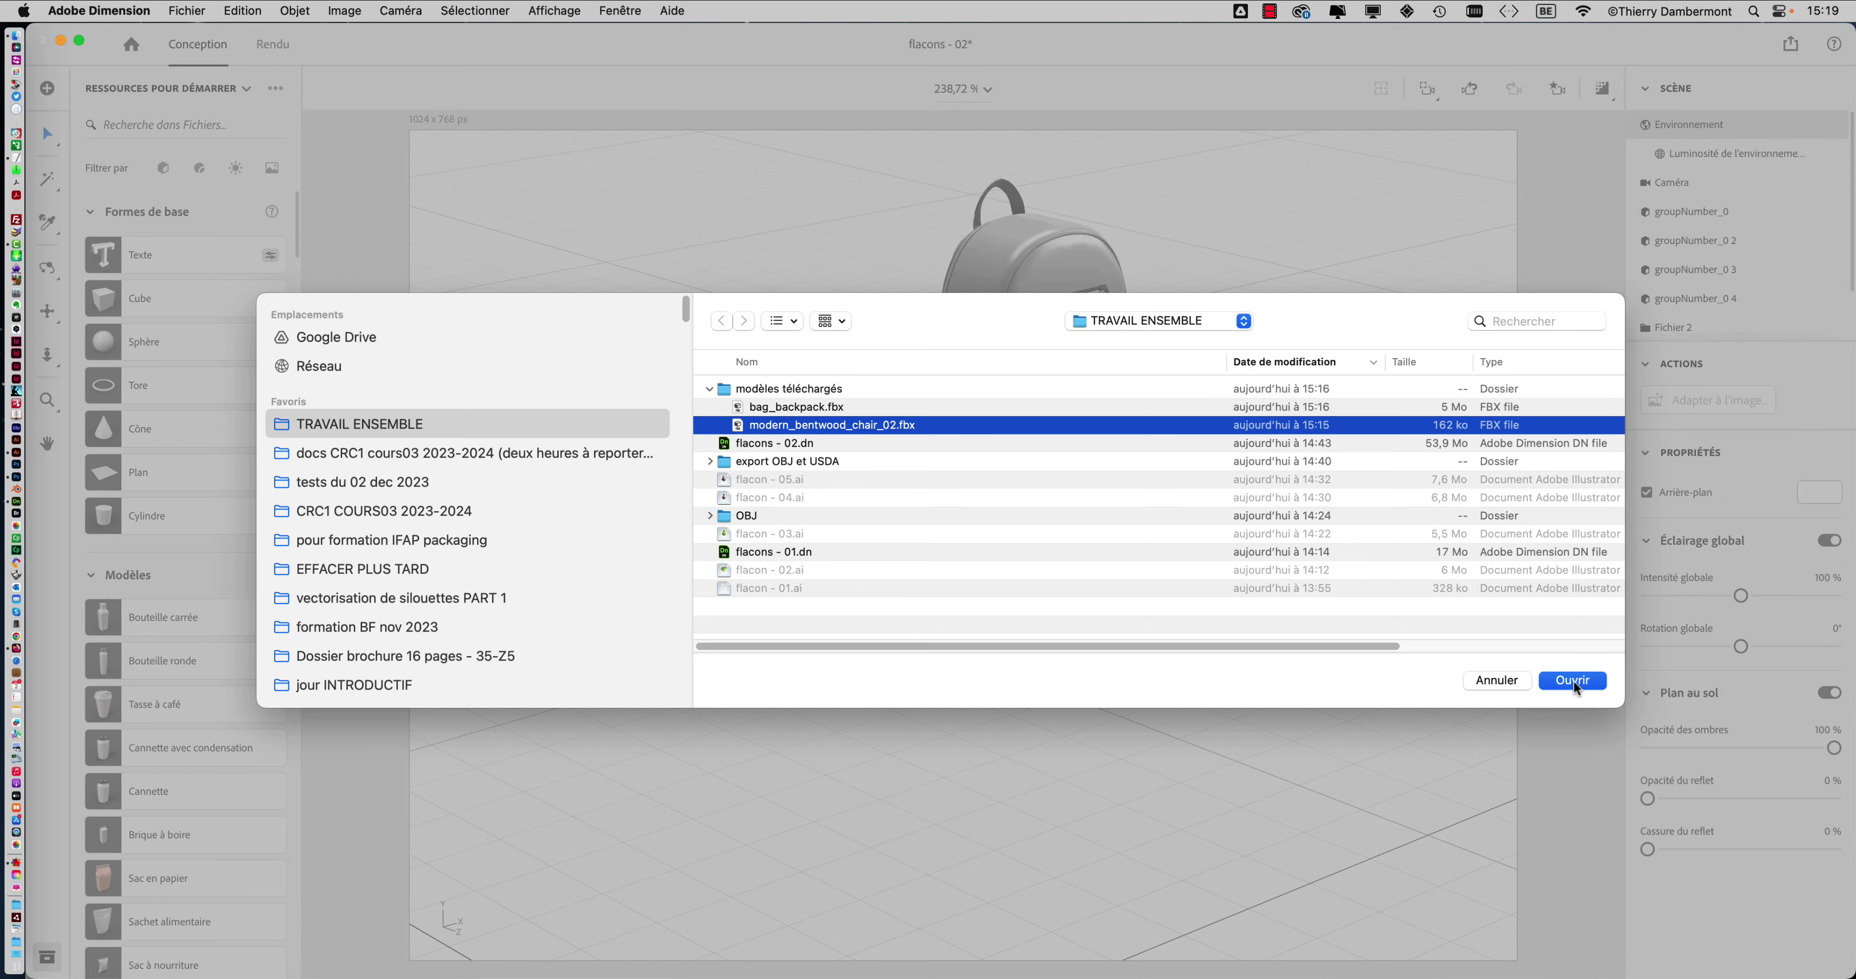
click(1572, 681)
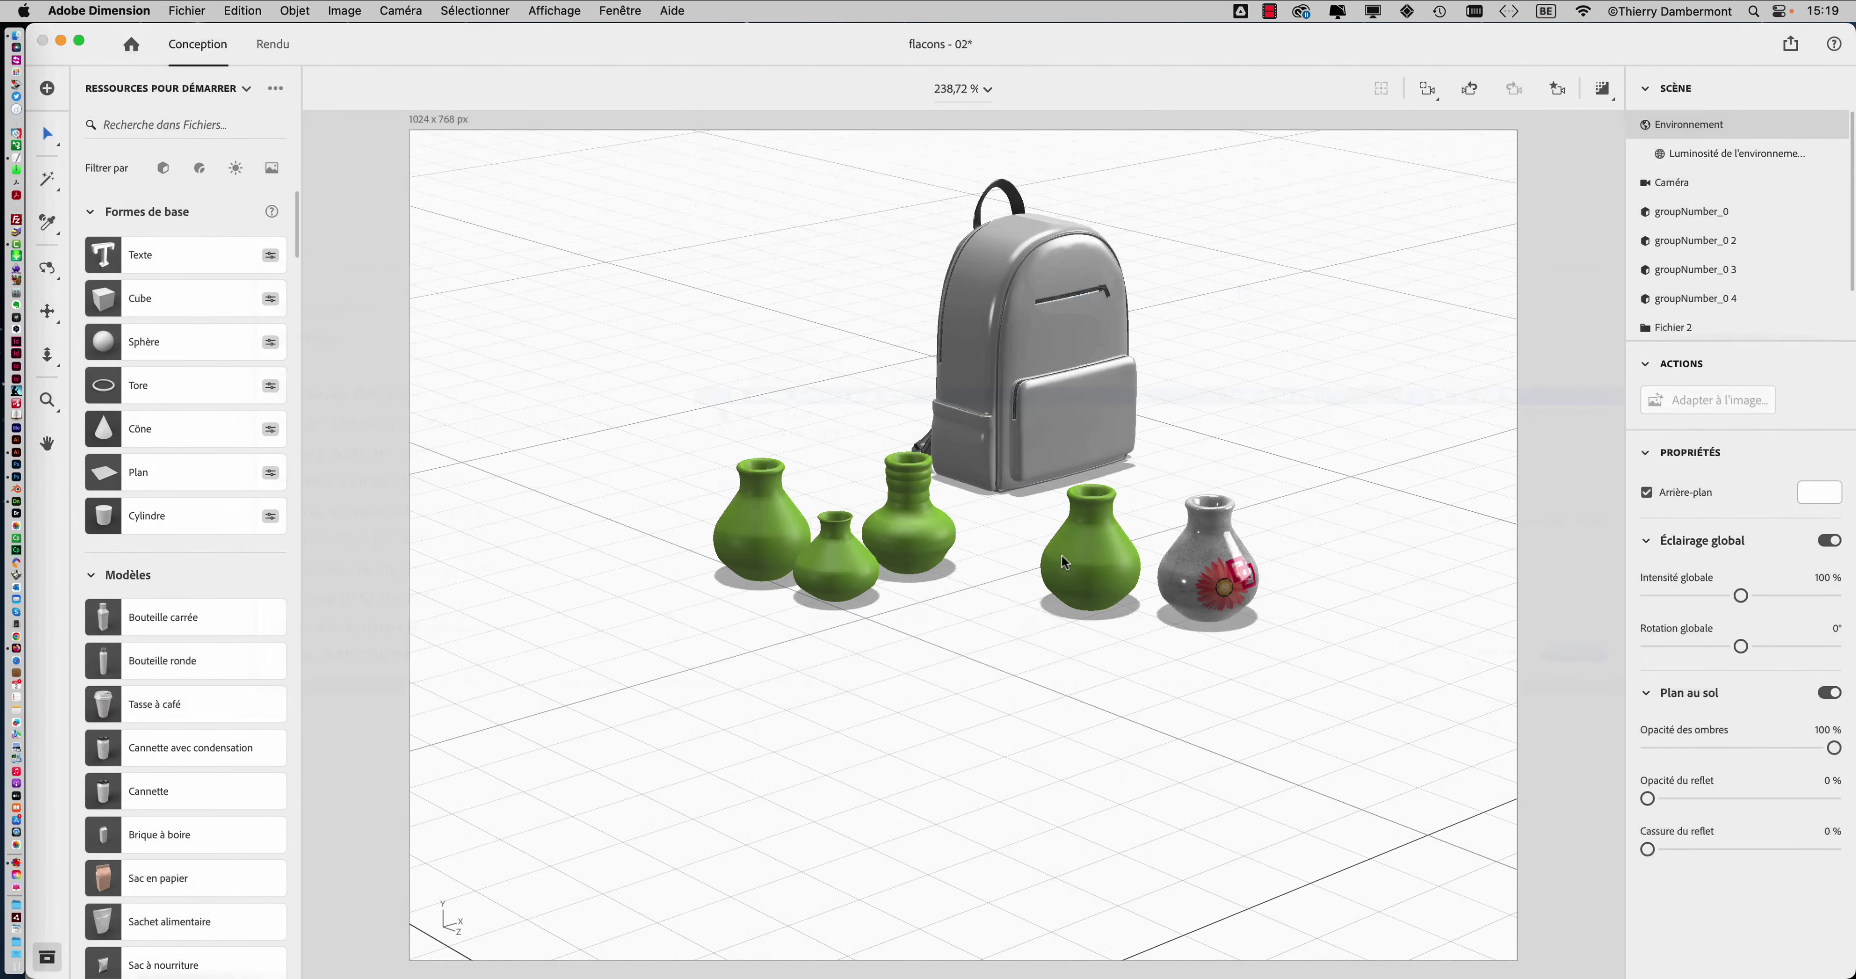
- Move the chair to the right of the backpack and orbit to a higher front view
mouse_move(868, 619)
mouse_down()
mouse_move(1217, 627)
mouse_move(1240, 523)
mouse_up()
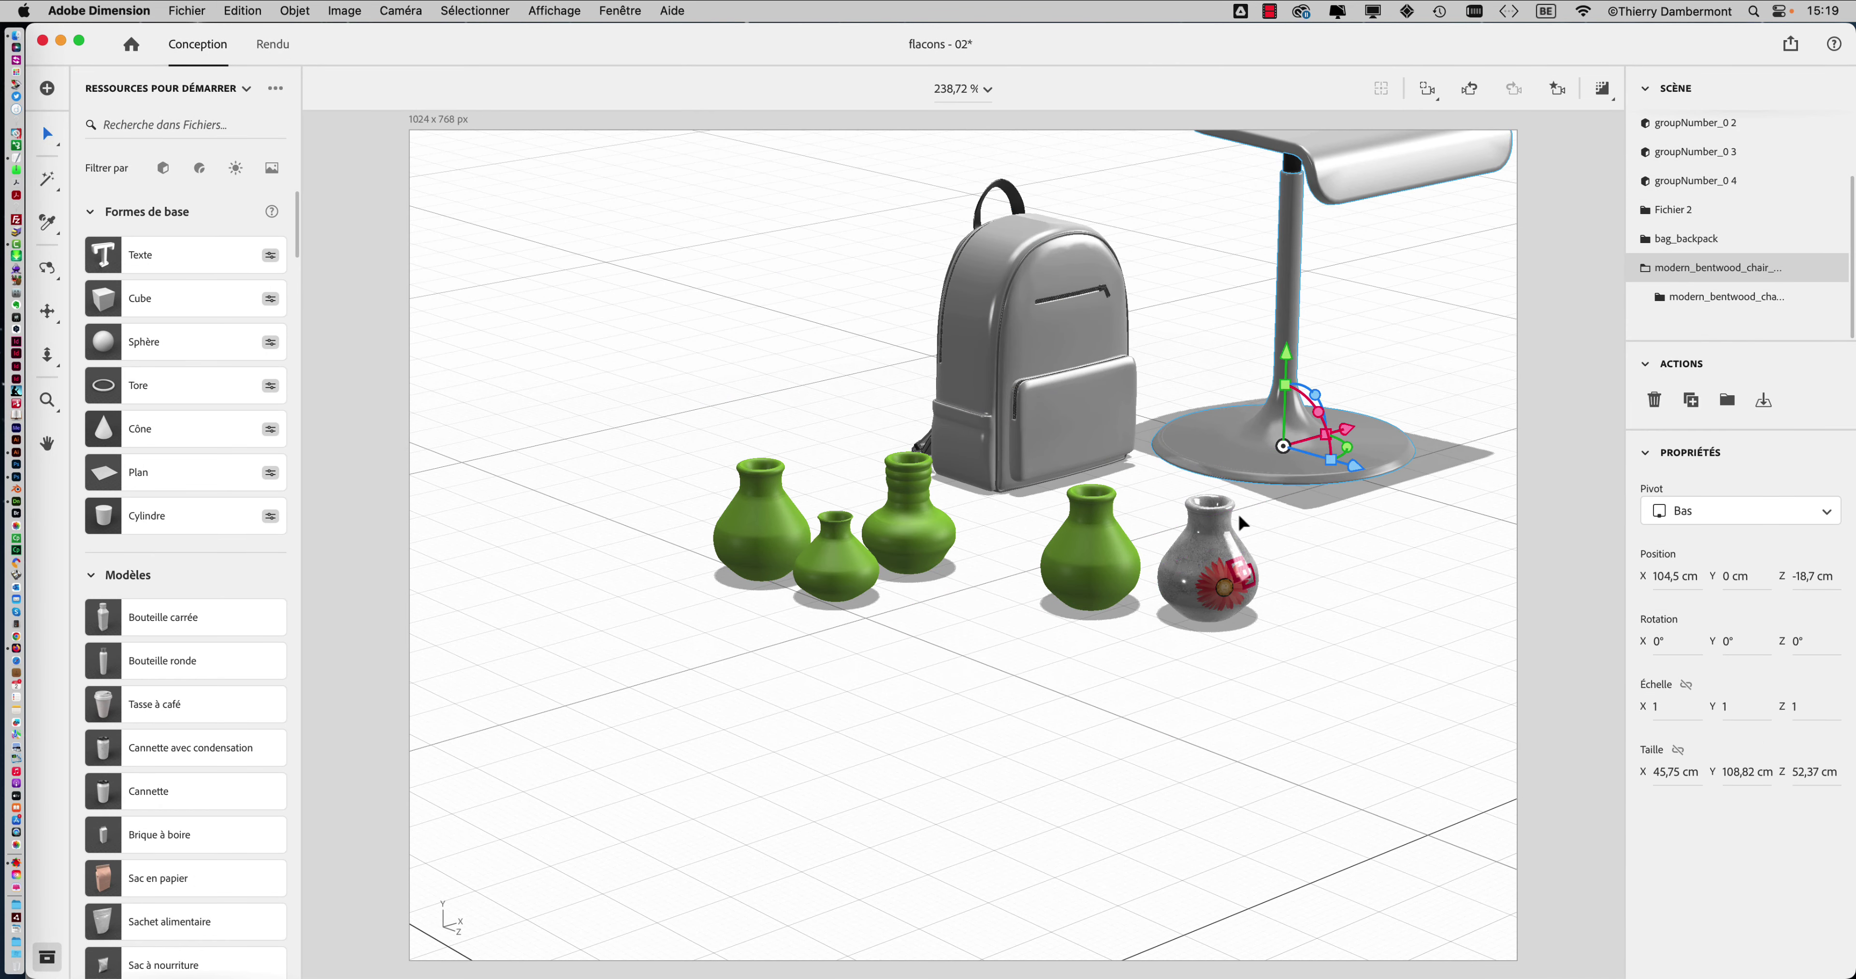
scroll(1241, 528, down, 5)
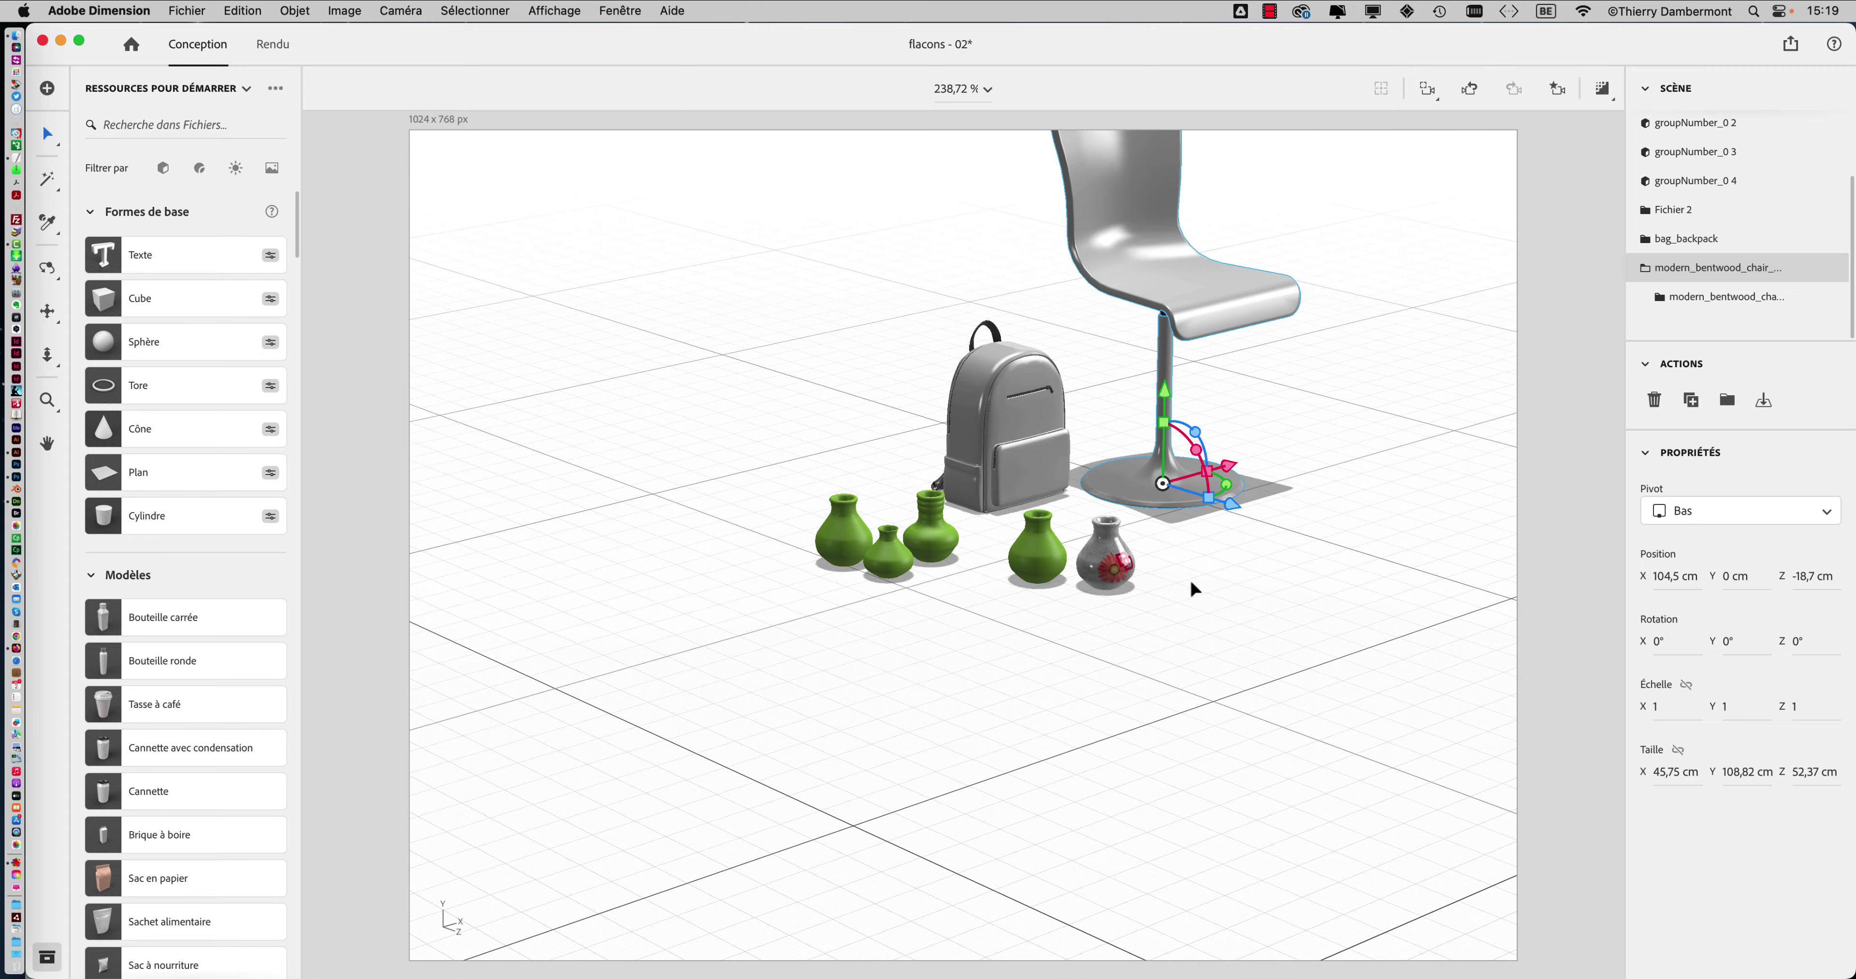
mouse_move(1228, 616)
middle_down()
mouse_move(986, 744)
mouse_move(1073, 696)
mouse_move(887, 769)
mouse_move(1192, 569)
mouse_move(932, 670)
mouse_move(663, 501)
mouse_move(685, 709)
mouse_move(1252, 524)
mouse_move(1217, 504)
middle_up()
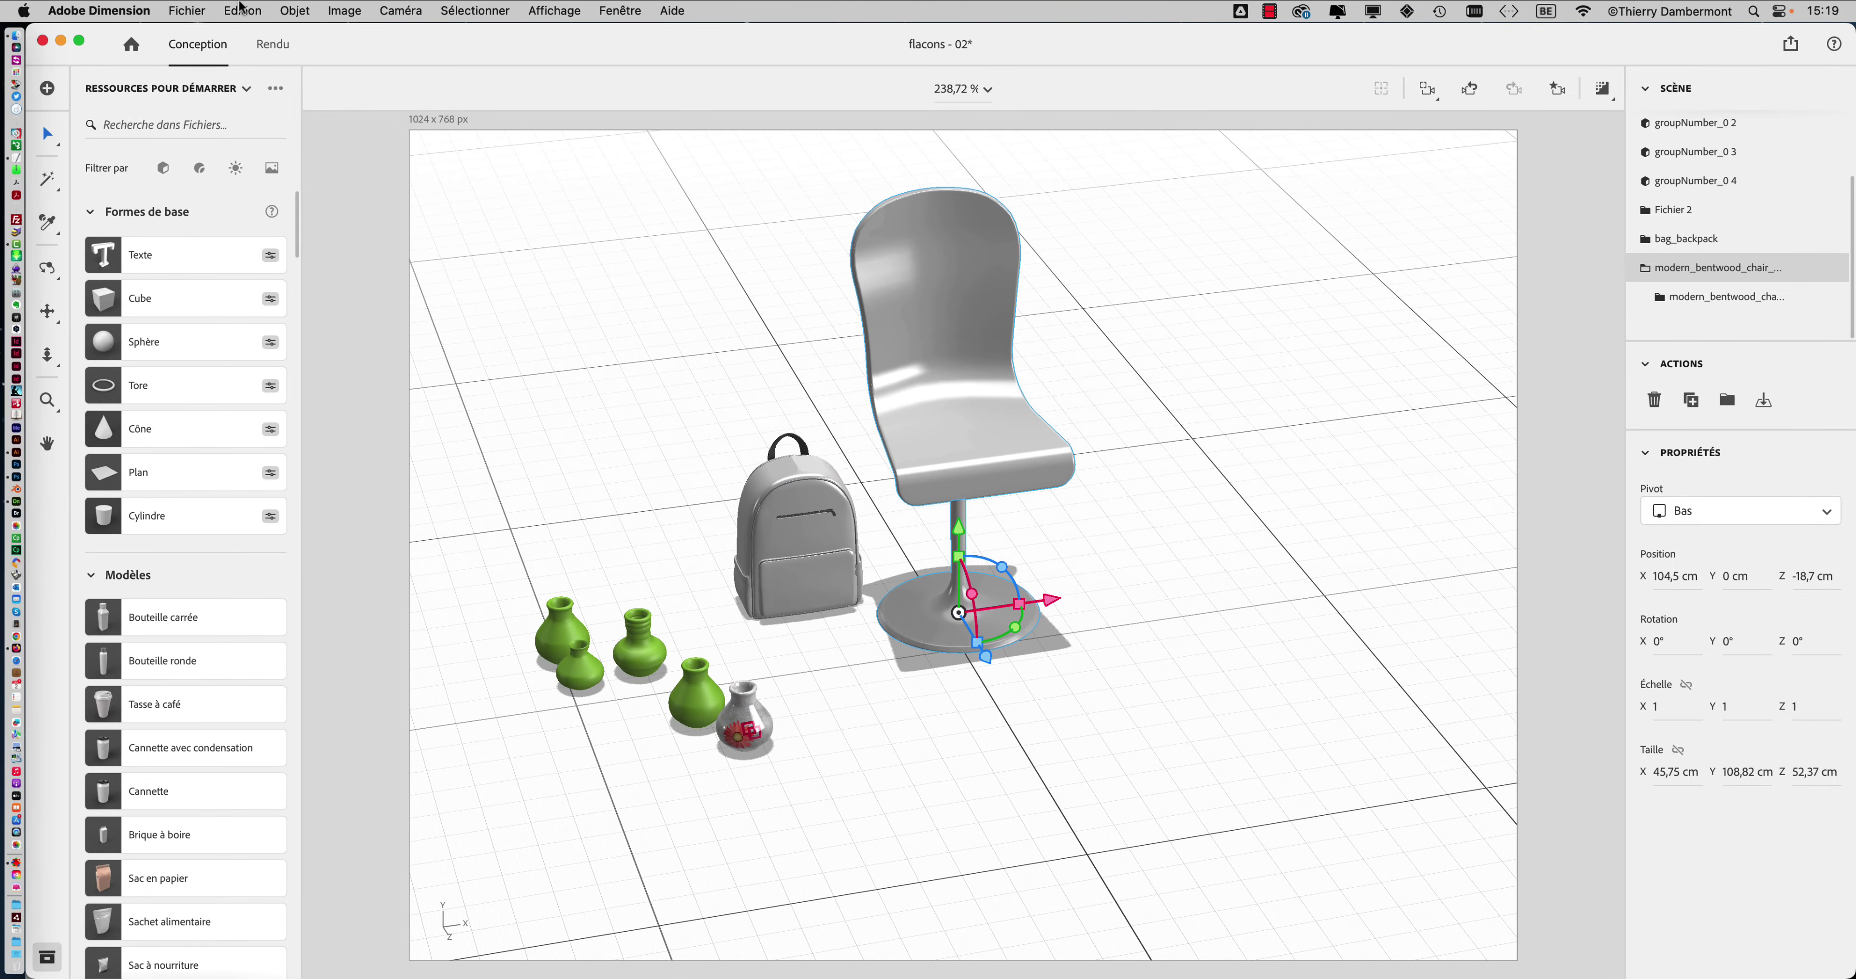
- Begin saving the scene as flacons - 02.dn in TRAVAIL ENSEMBLE
click(198, 9)
click(252, 202)
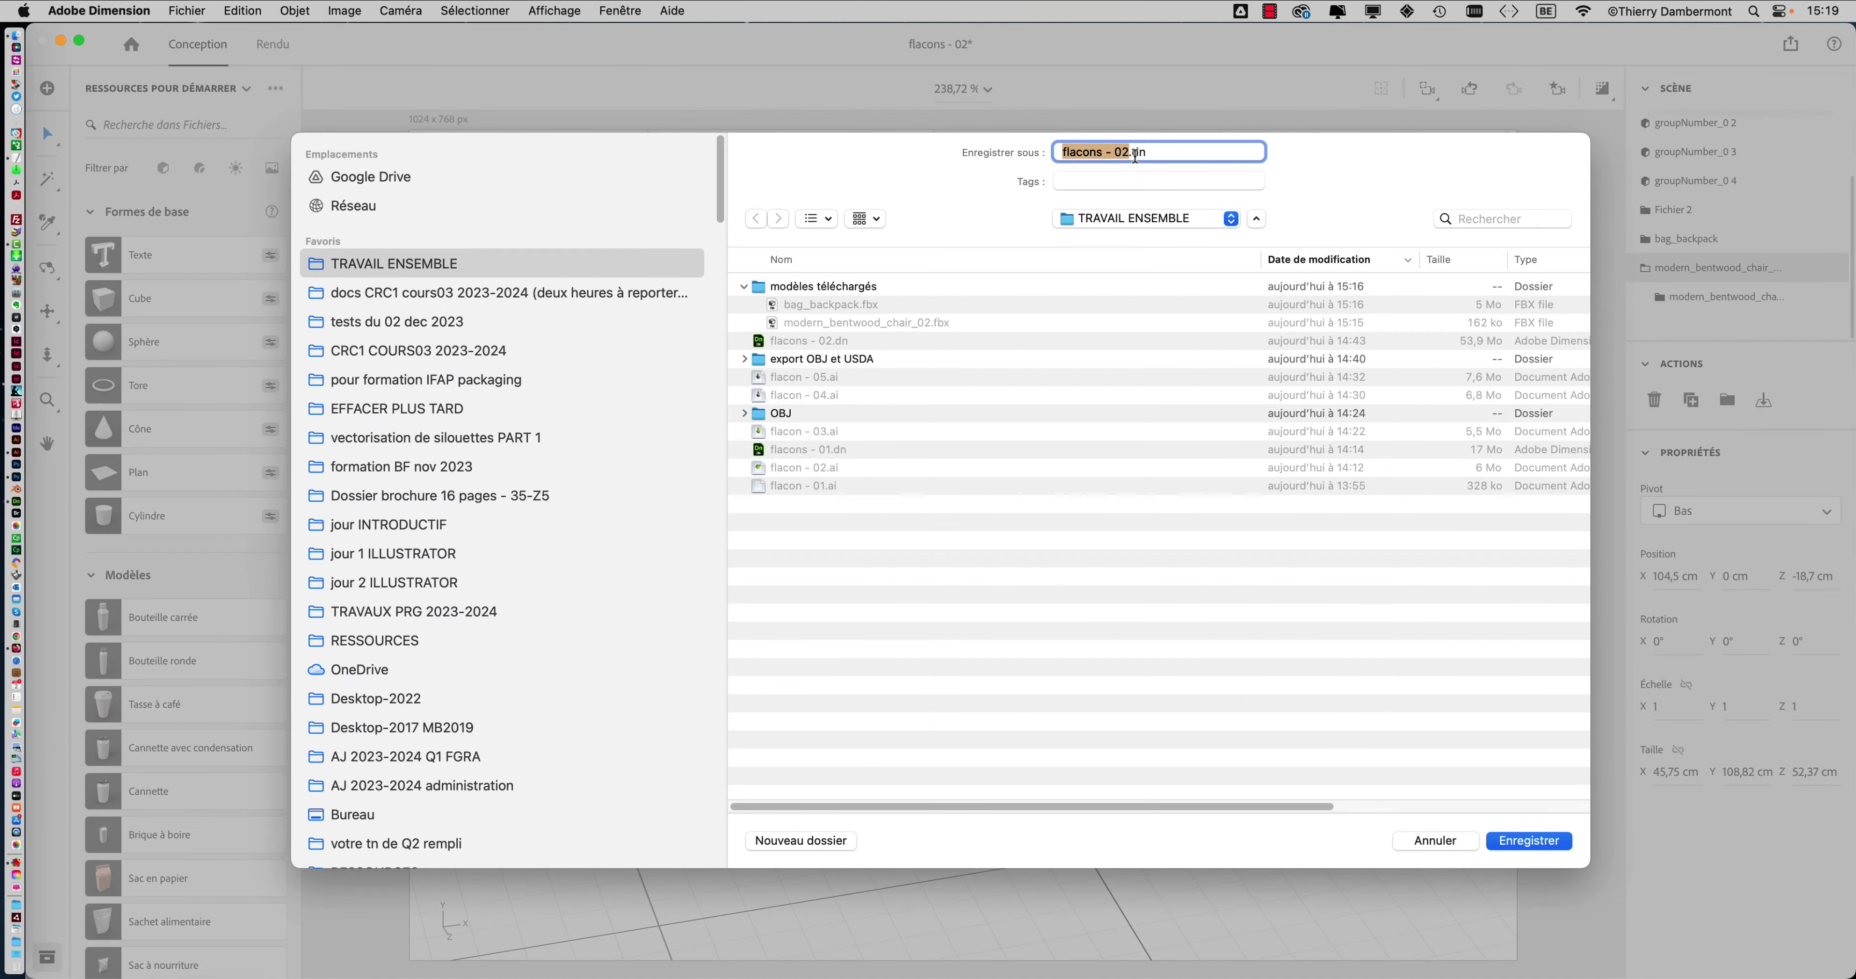
click(1129, 153)
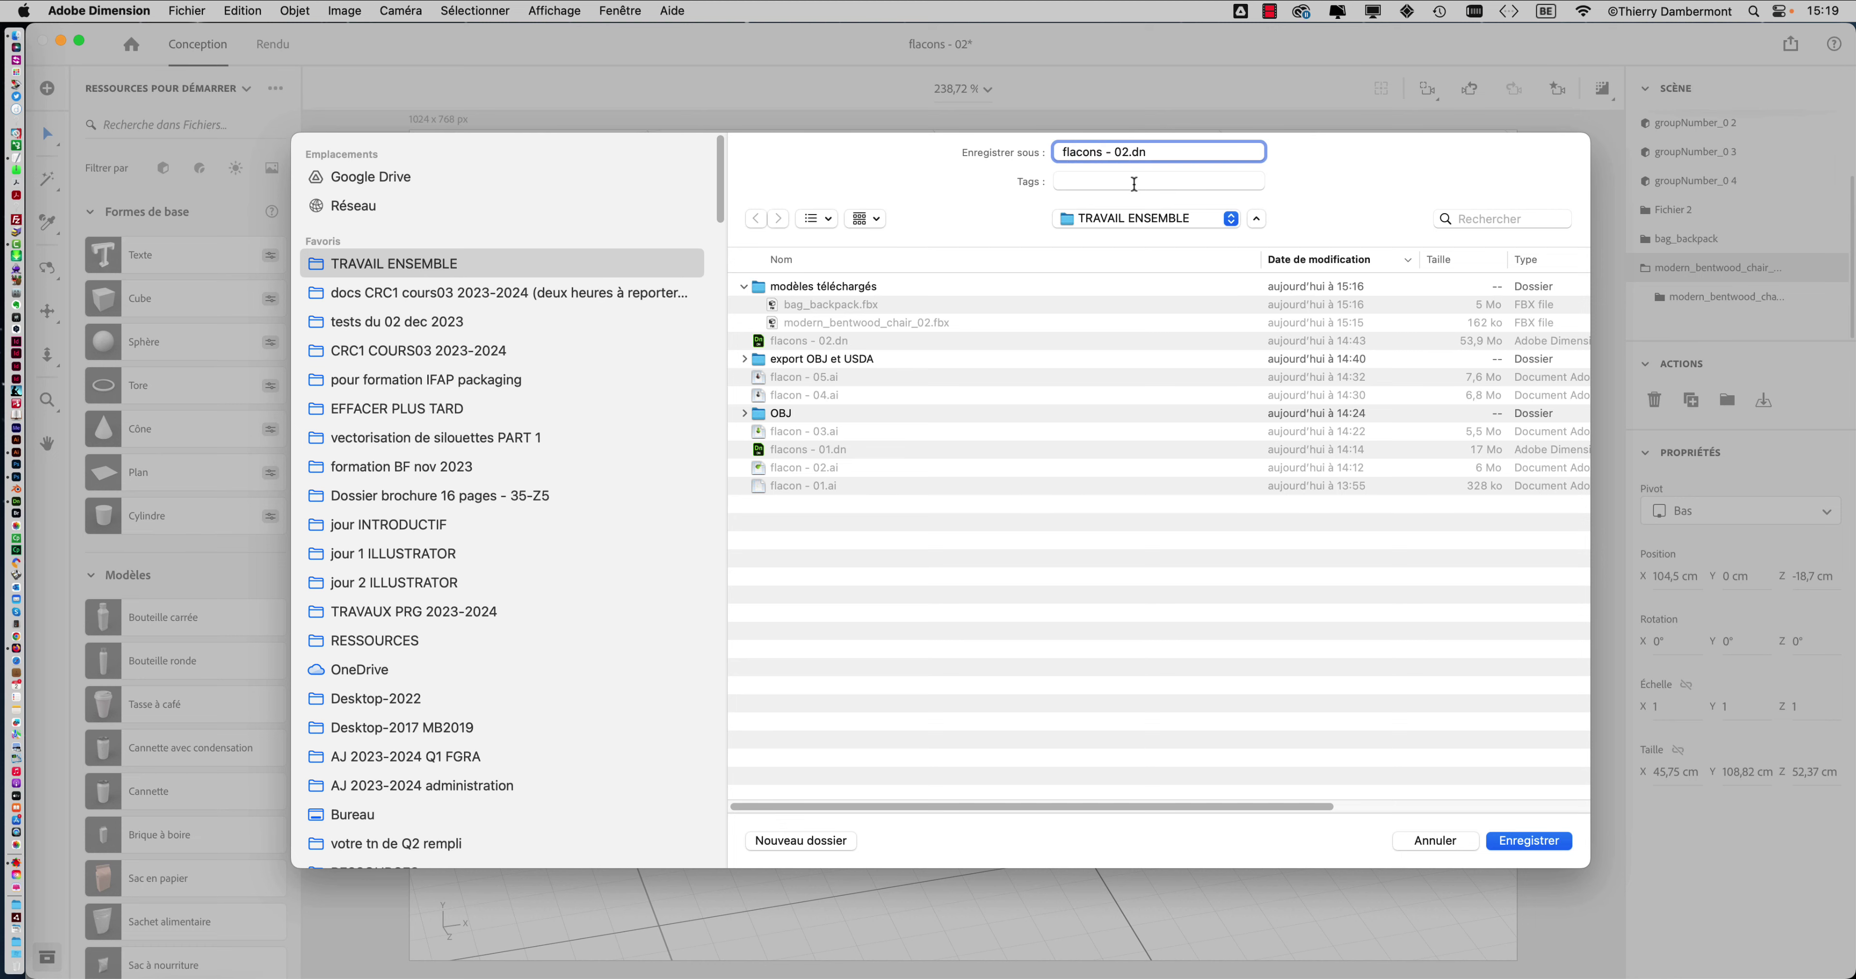